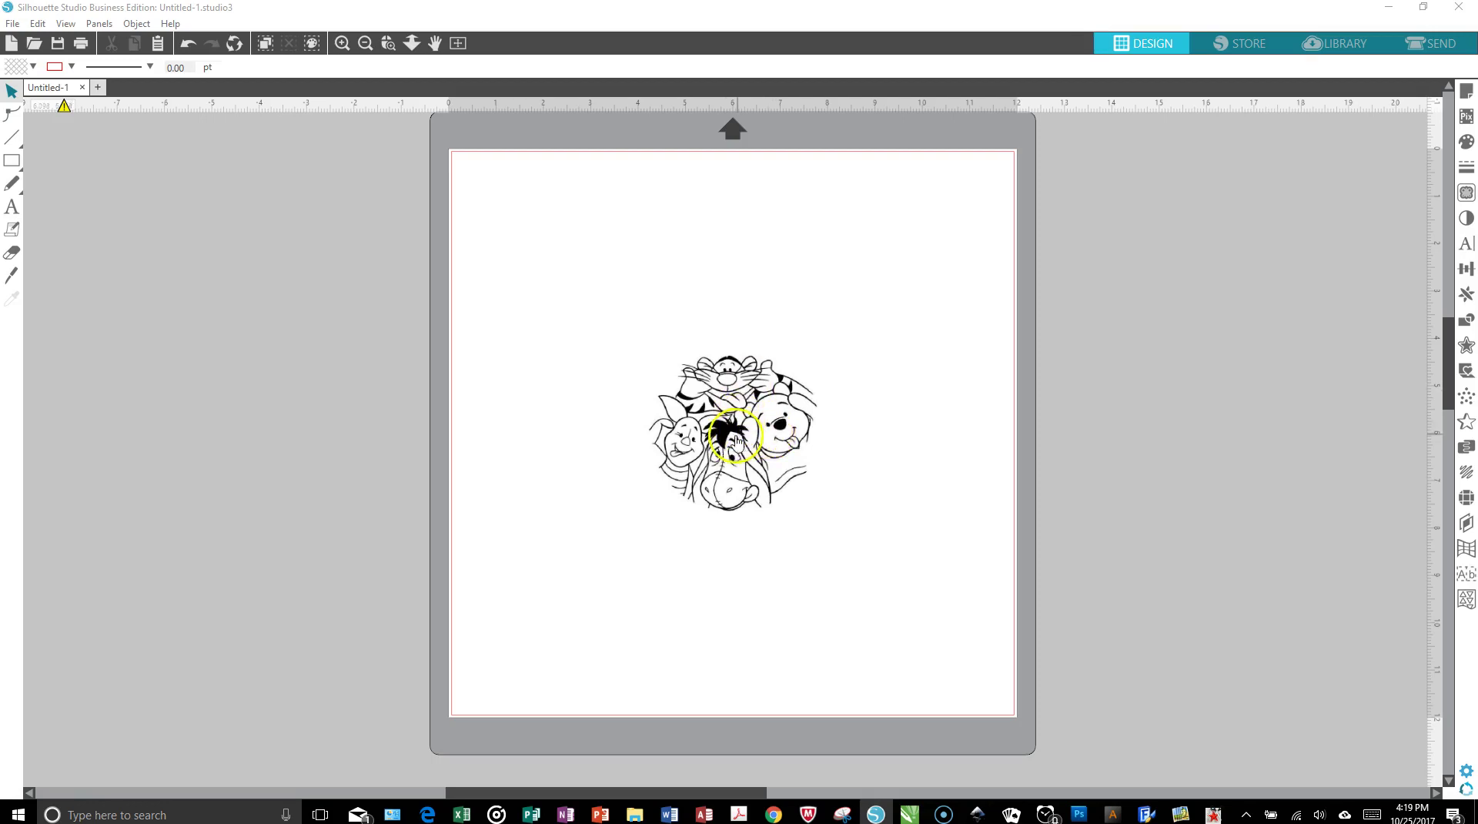
# - Enlarge the character image to about 8.29 by 10.68 in and centre it on the page
pyautogui.click(699, 427)
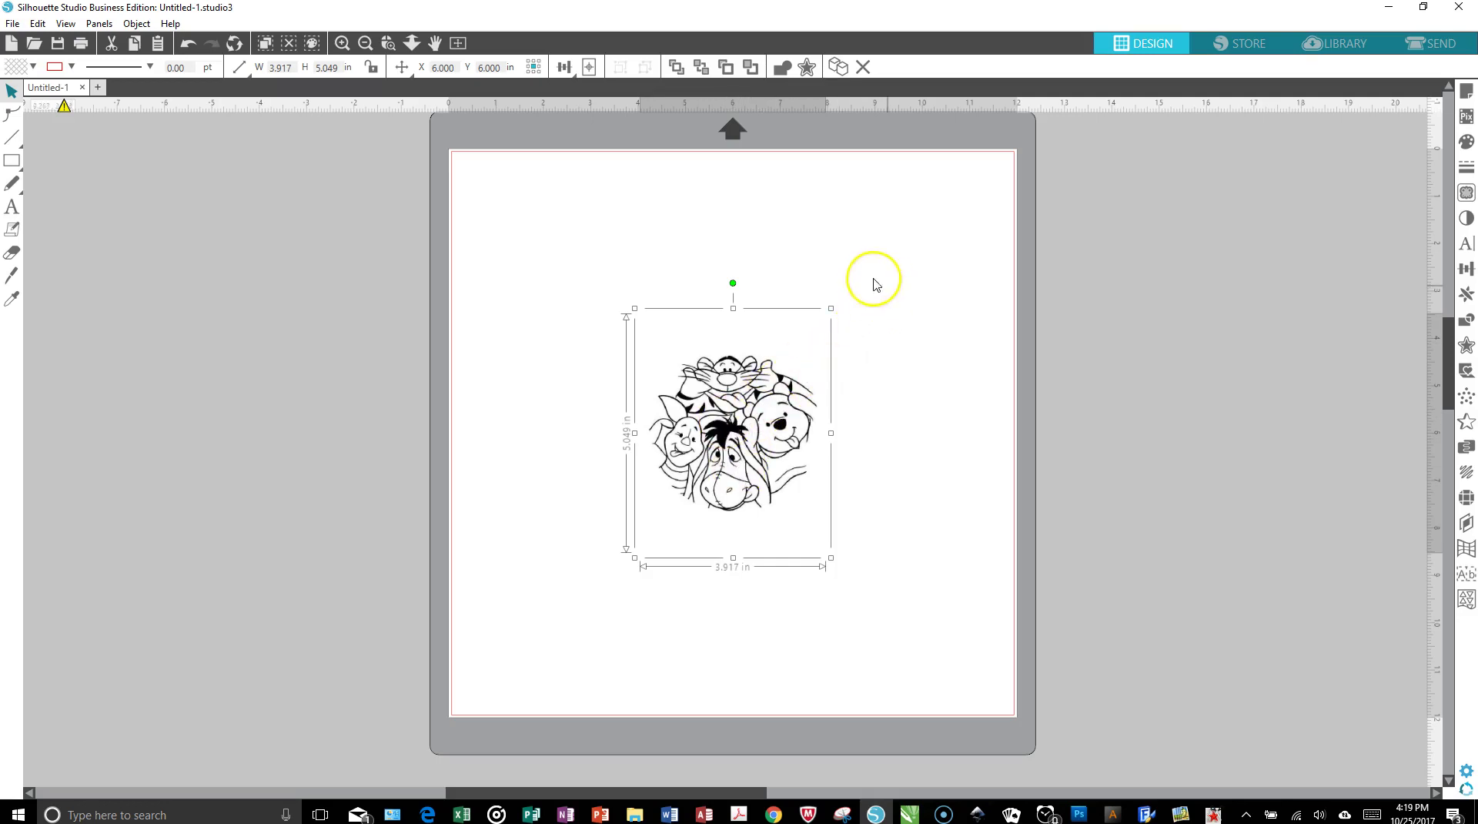
pyautogui.moveTo(834, 305); pyautogui.dragTo(1038, 104)
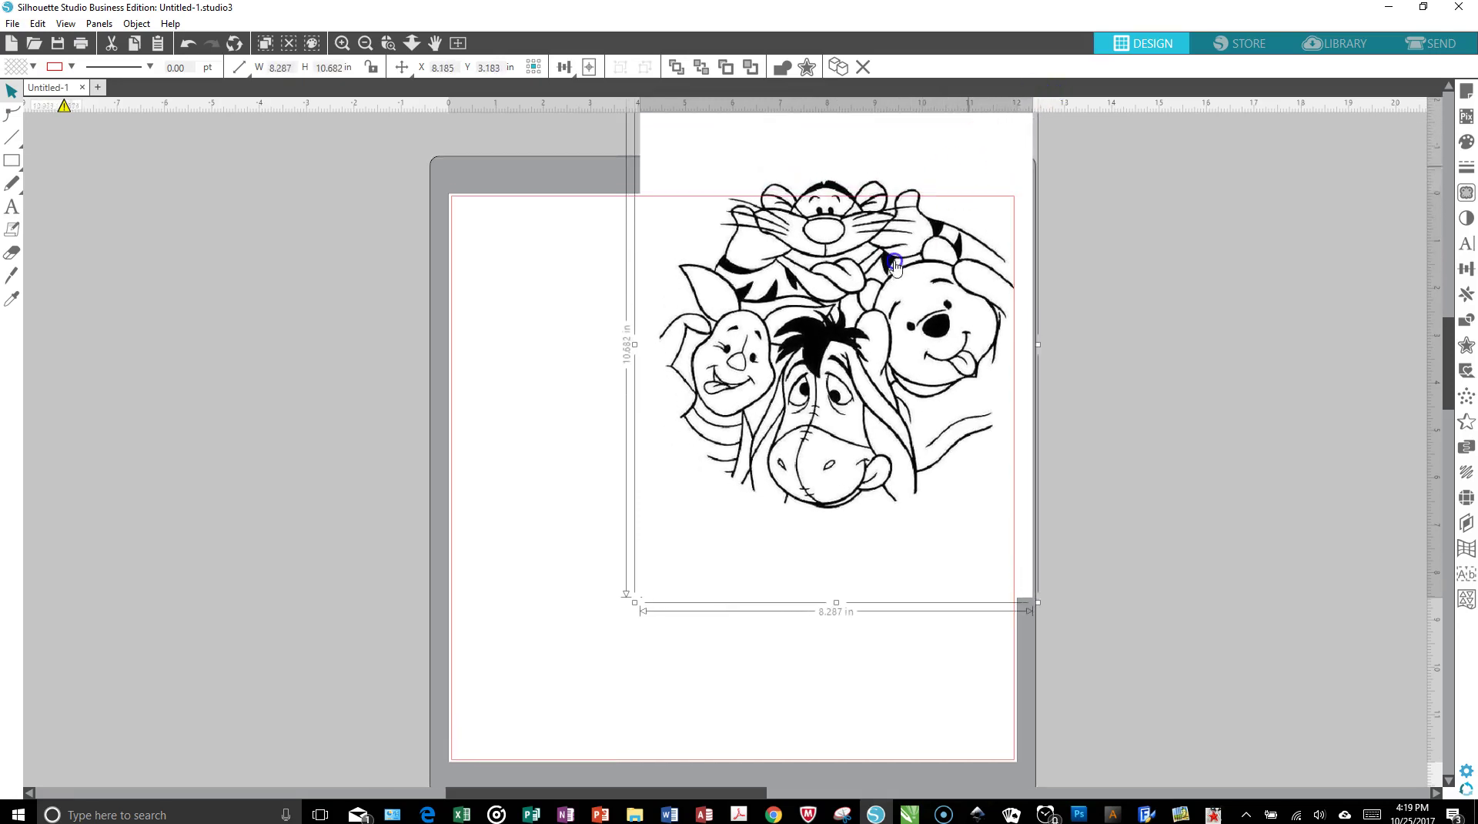
pyautogui.moveTo(822, 358); pyautogui.dragTo(738, 472)
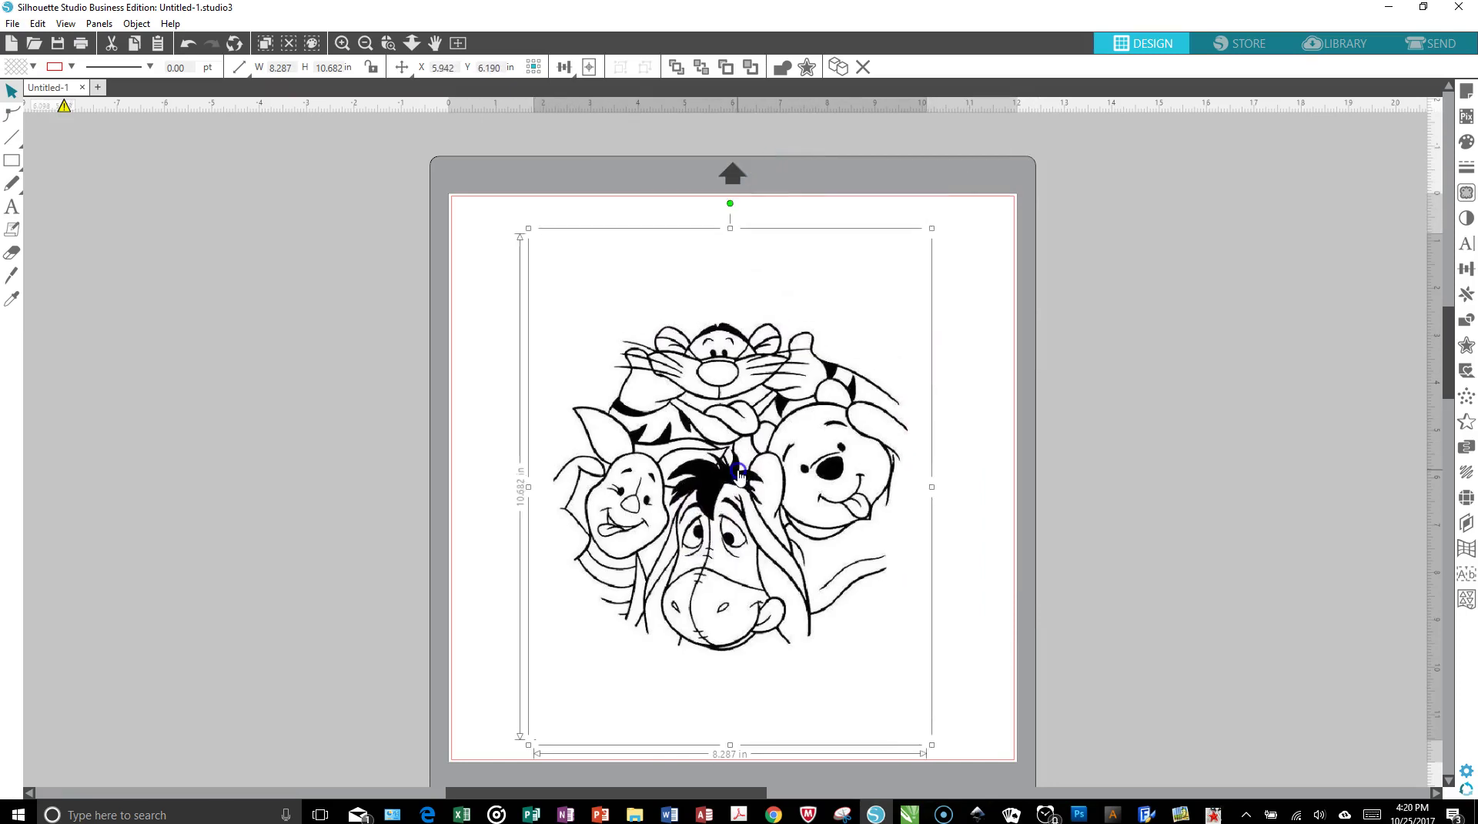
pyautogui.scroll(-1, 972, 396)
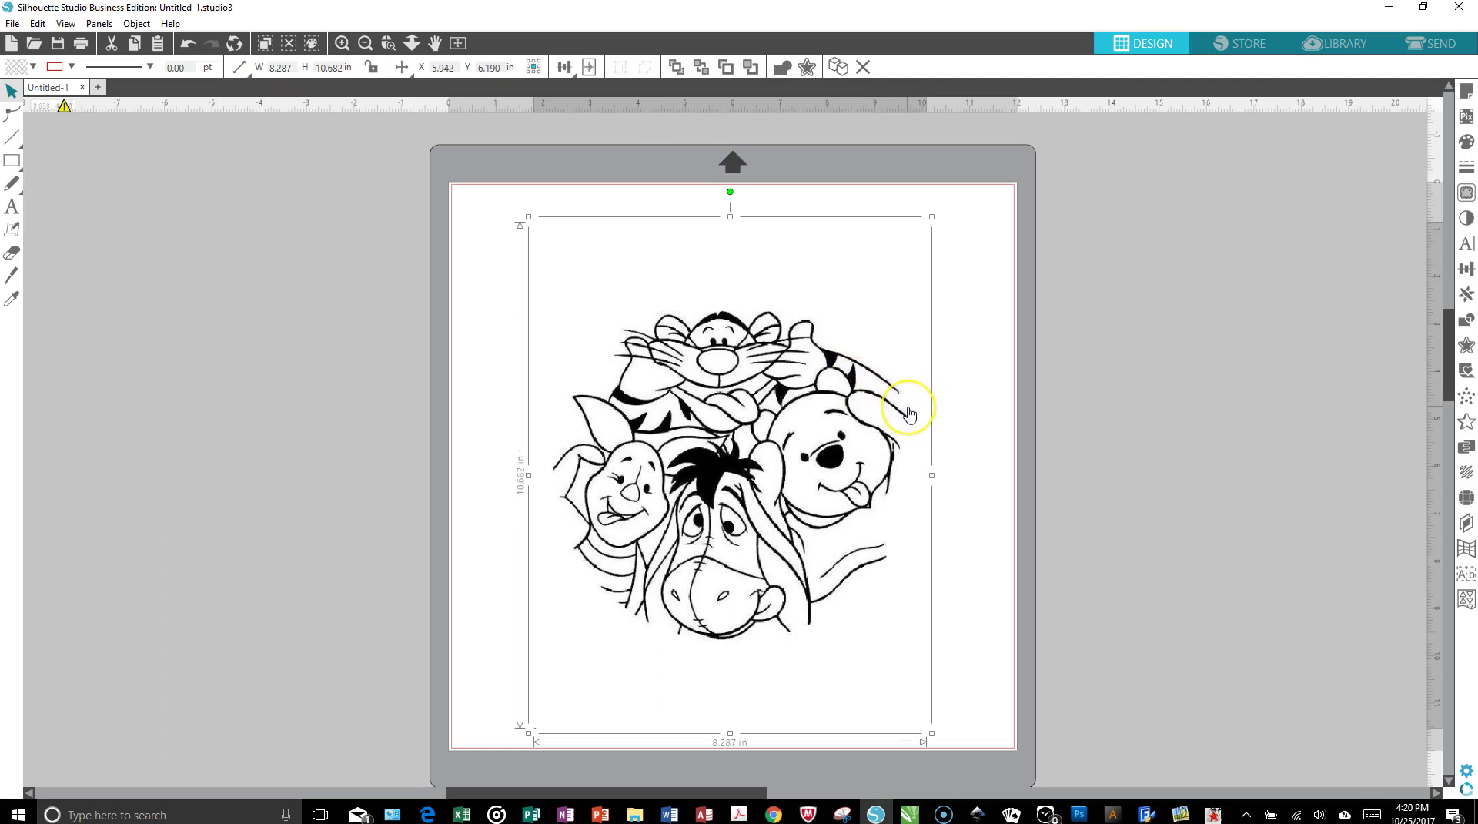
pyautogui.moveTo(909, 415); pyautogui.dragTo(866, 385)
pyautogui.click(656, 475)
pyautogui.click(643, 454)
pyautogui.click(656, 441)
pyautogui.click(752, 402)
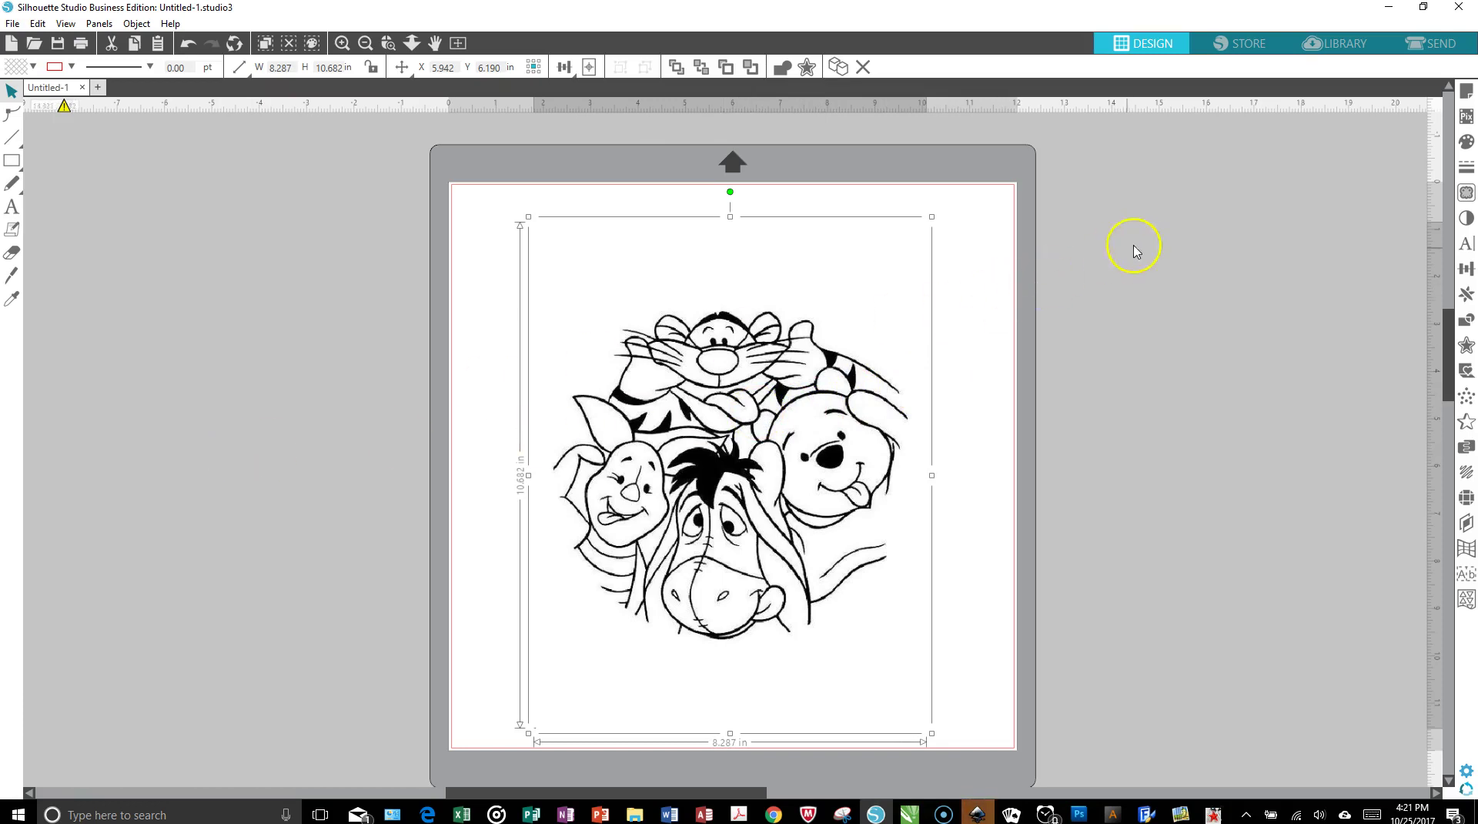
# - Select a trace area of about 8.61 by 7.57 in around all four characters
pyautogui.click(955, 371)
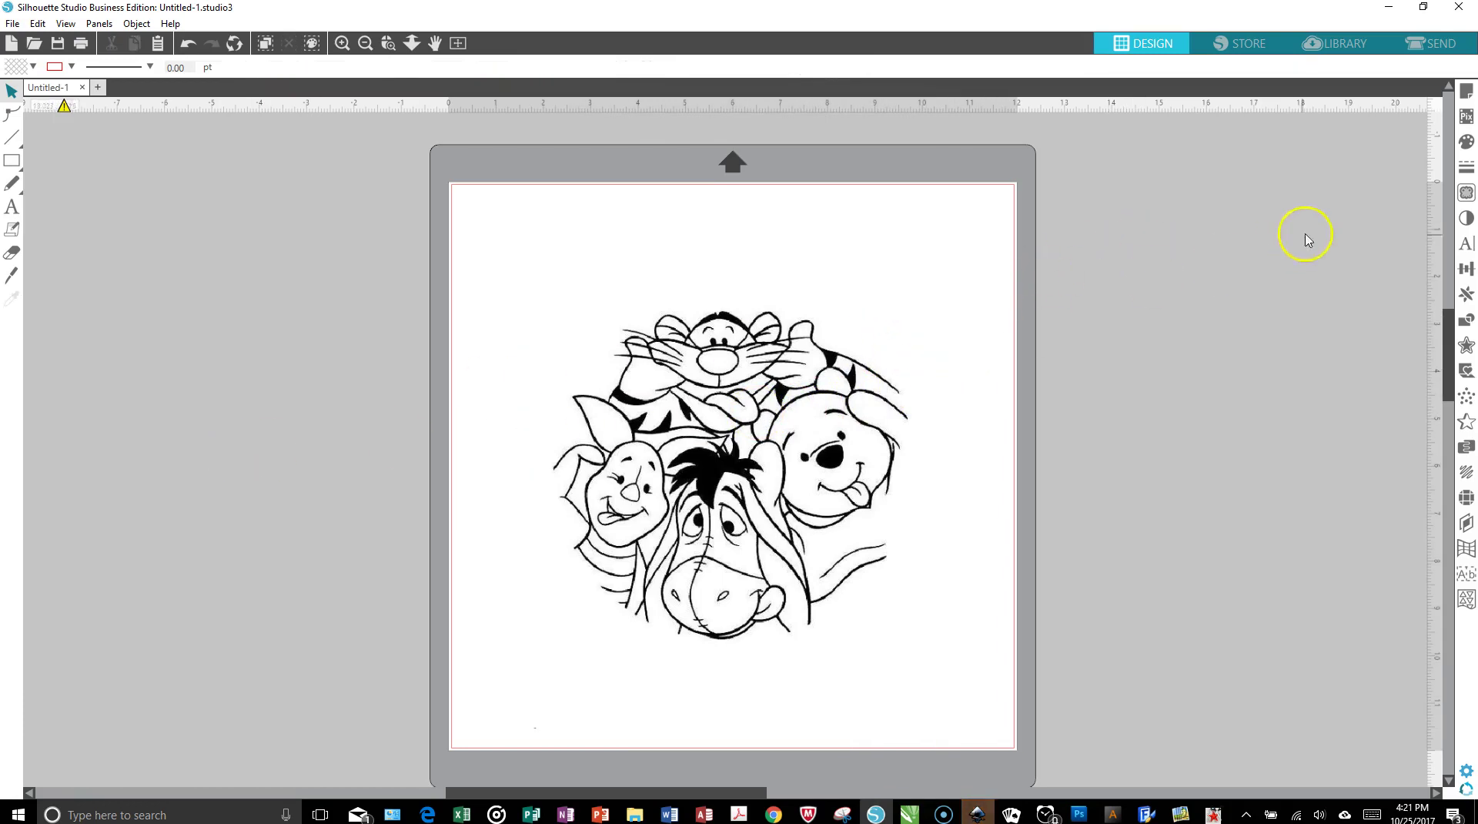
pyautogui.click(1467, 194)
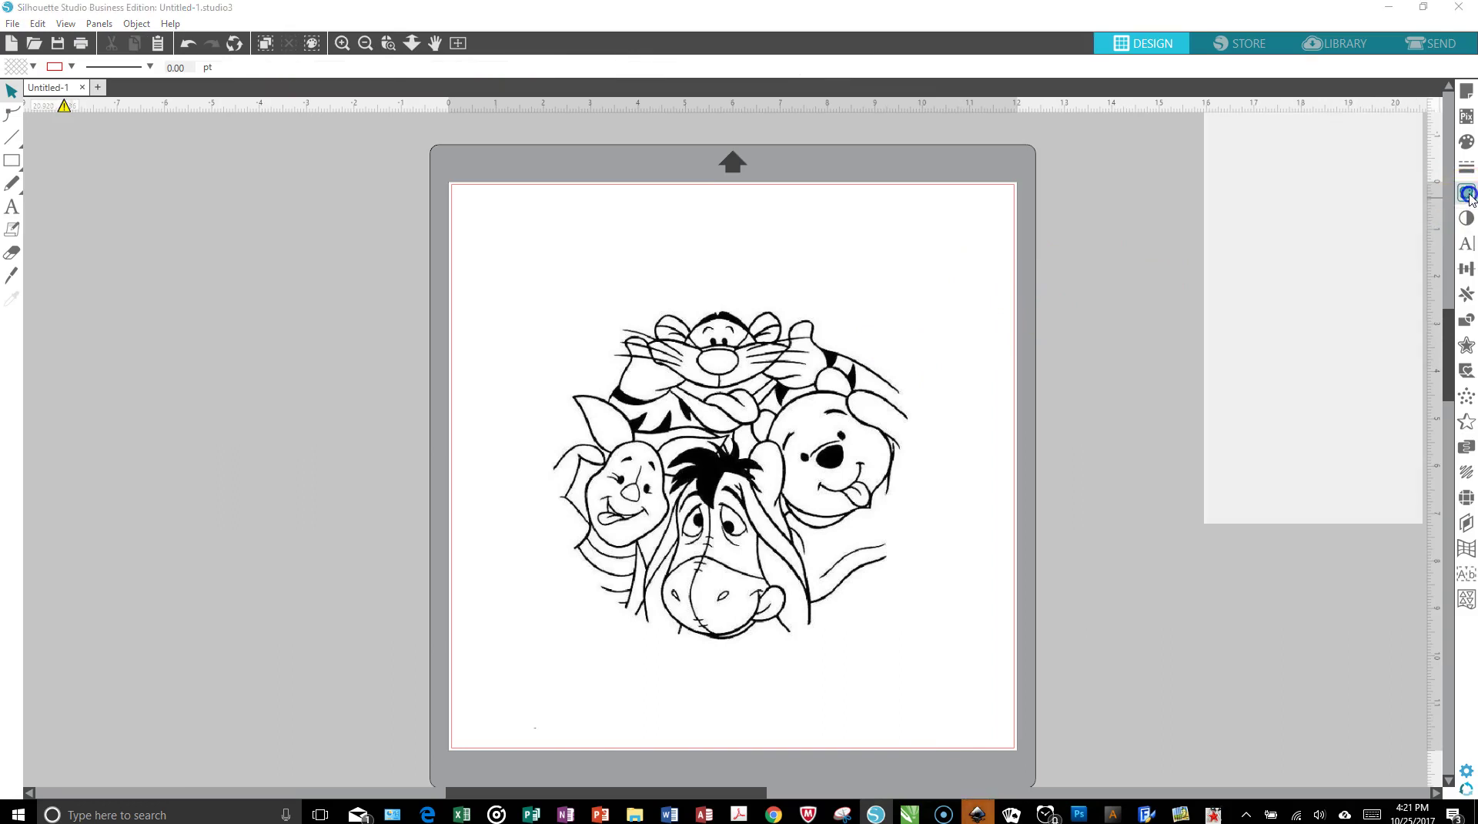
pyautogui.click(1296, 191)
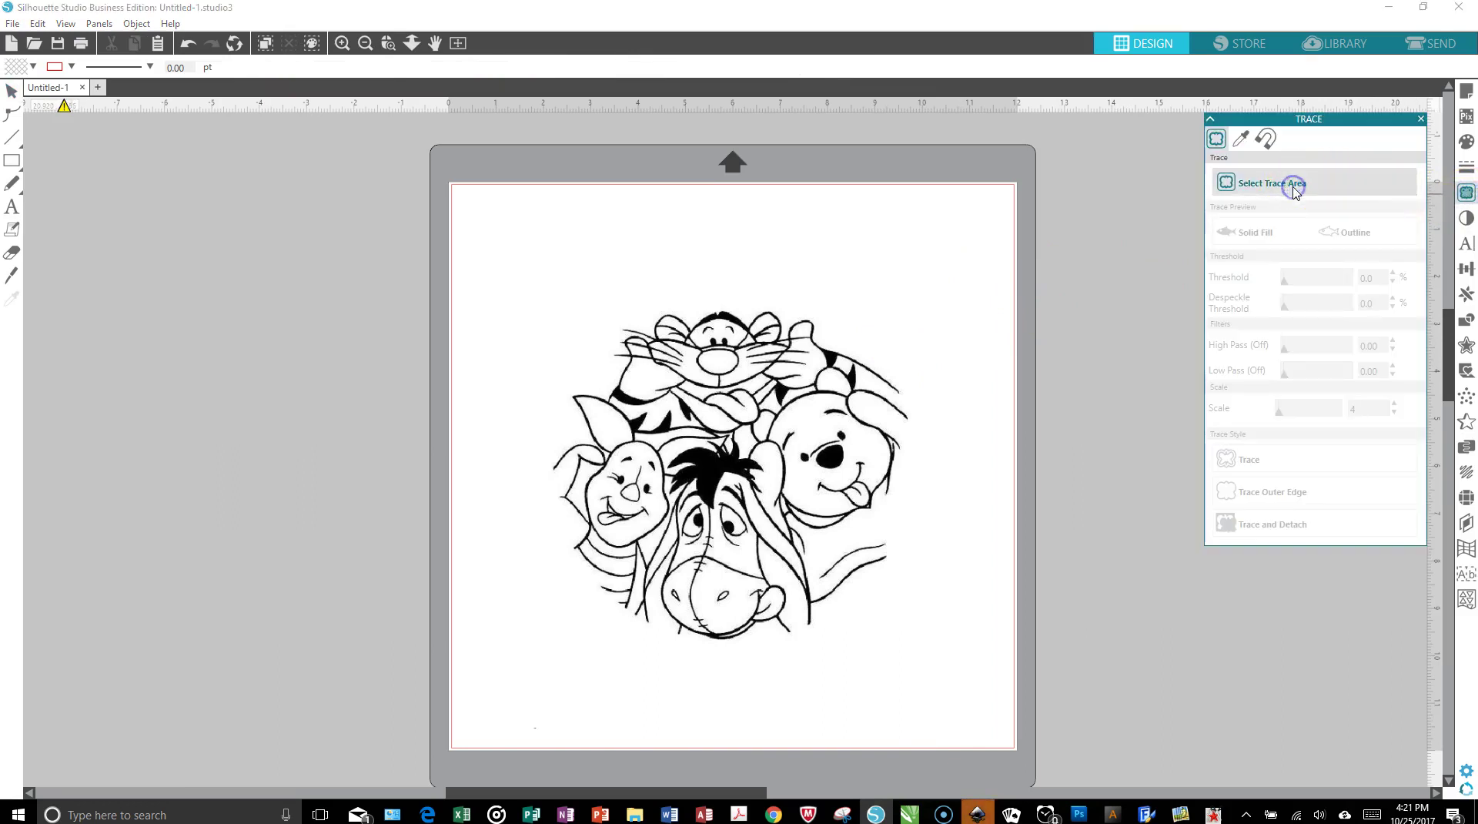
pyautogui.moveTo(530, 292)
pyautogui.mouseDown()
pyautogui.moveTo(938, 623)
pyautogui.moveTo(939, 651)
pyautogui.mouseUp()
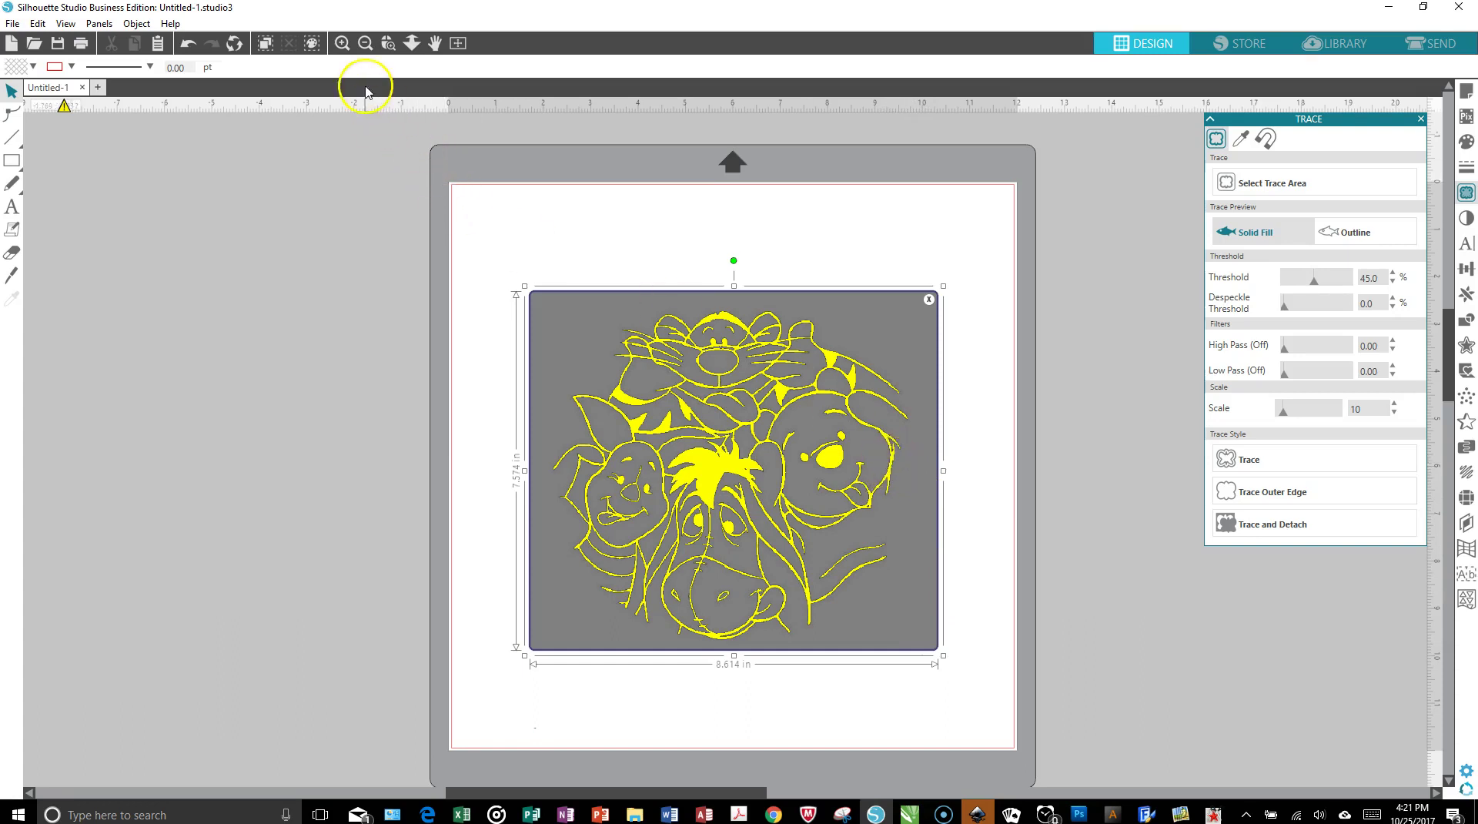
# - Try a high pass filter of about 3.50 on the trace preview and turn the filter back off
pyautogui.click(346, 44)
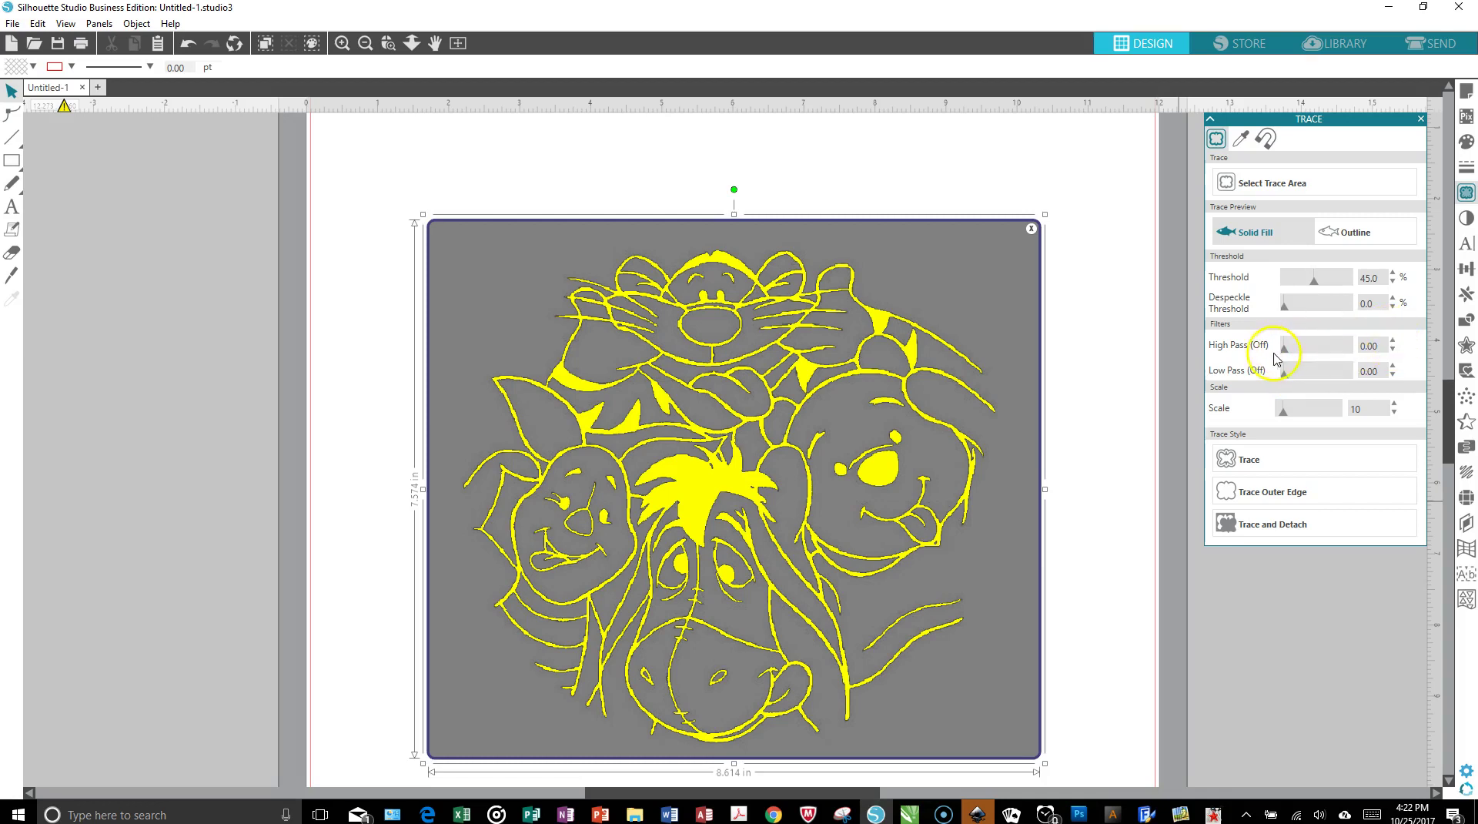
pyautogui.moveTo(1284, 347); pyautogui.dragTo(1297, 355)
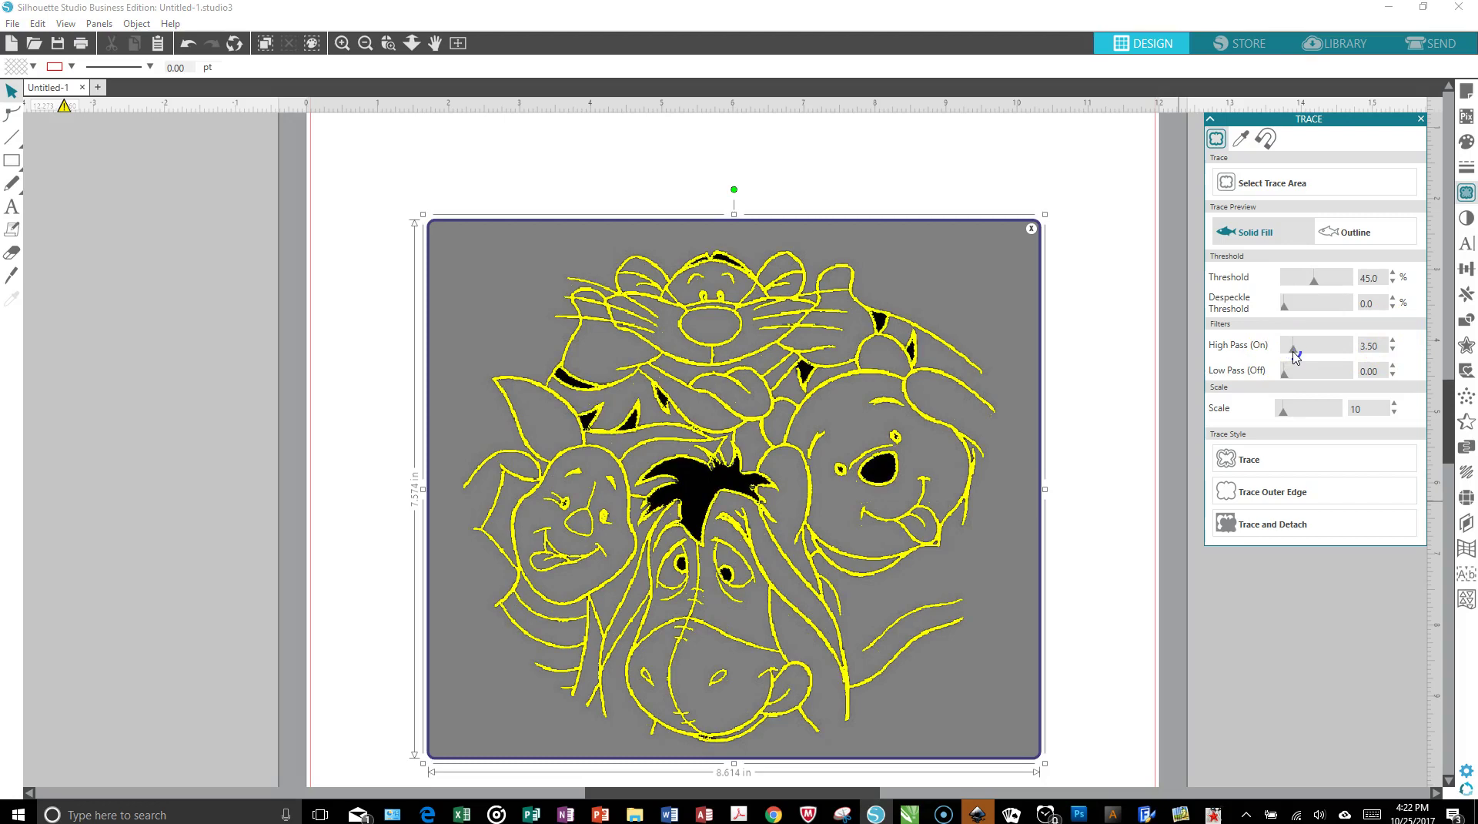
pyautogui.moveTo(1297, 355); pyautogui.dragTo(1282, 354)
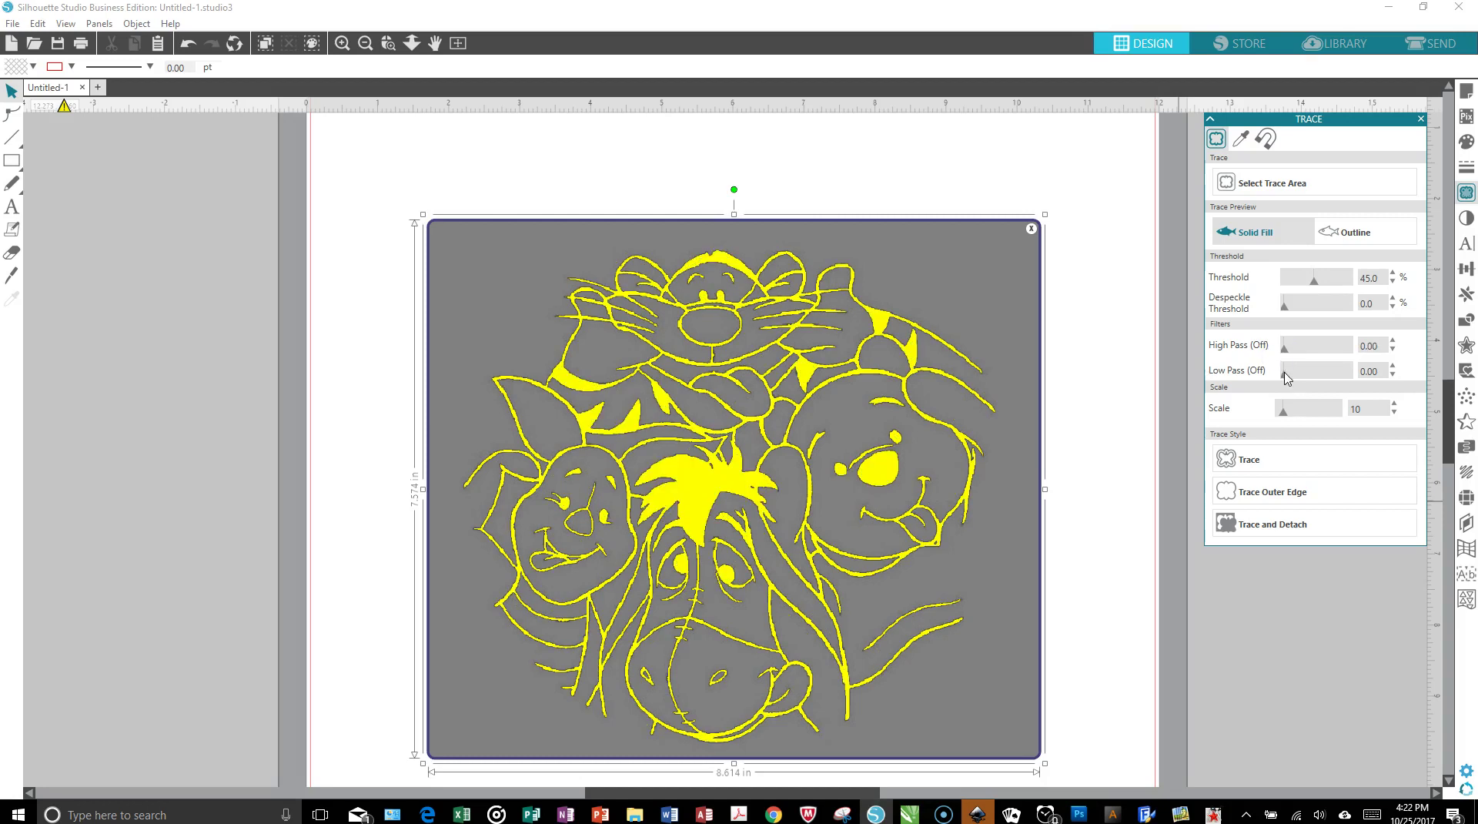
pyautogui.moveTo(1283, 376)
pyautogui.mouseDown()
pyautogui.moveTo(1334, 377)
pyautogui.moveTo(1270, 385)
pyautogui.mouseUp()
# - Raise the trace threshold to 55% and trace the selected area with the standard trace style
pyautogui.click(1393, 273)
pyautogui.click(1393, 274)
pyautogui.click(1393, 273)
pyautogui.click(1393, 273)
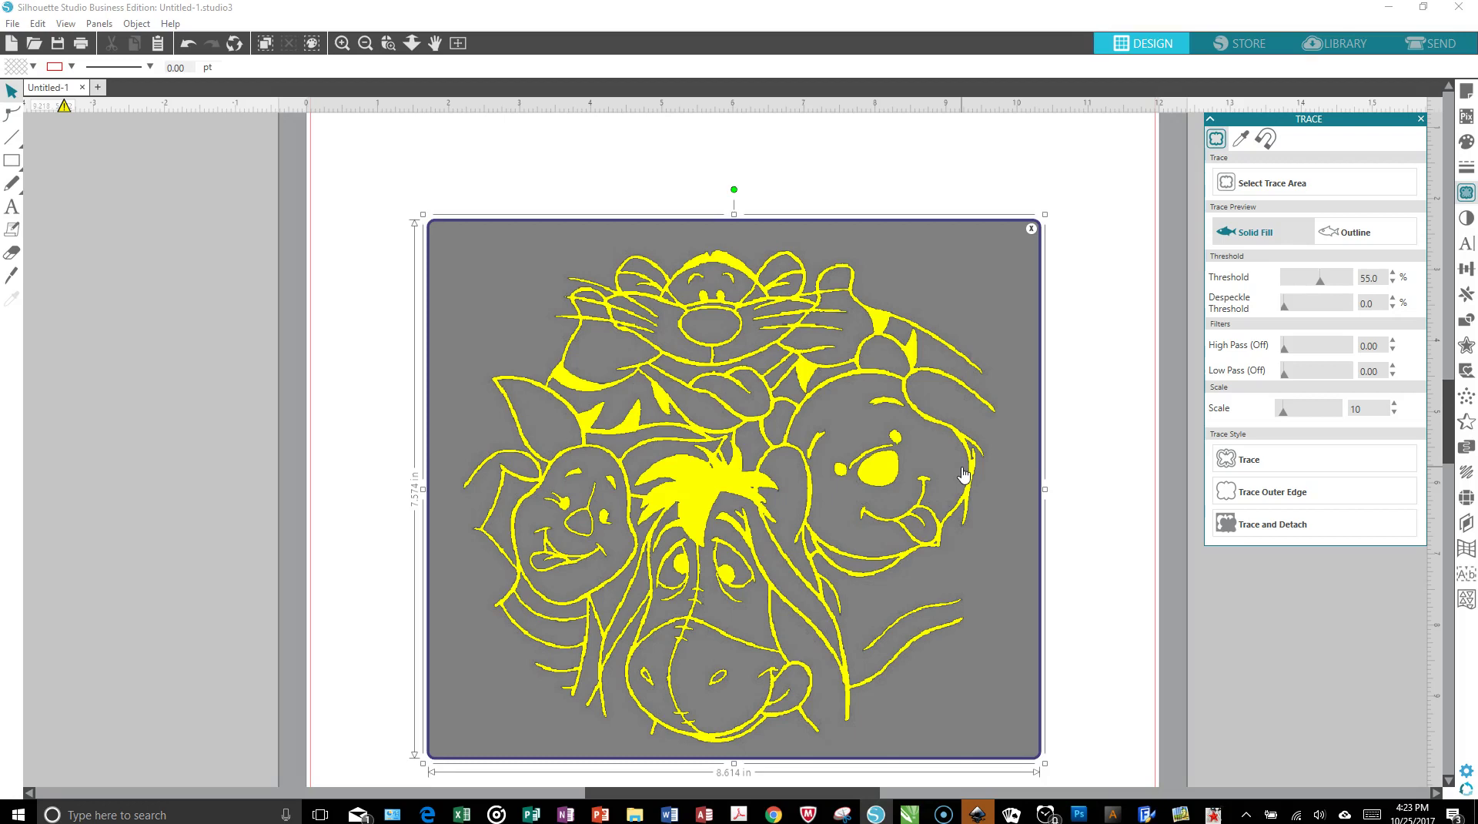
pyautogui.click(1232, 461)
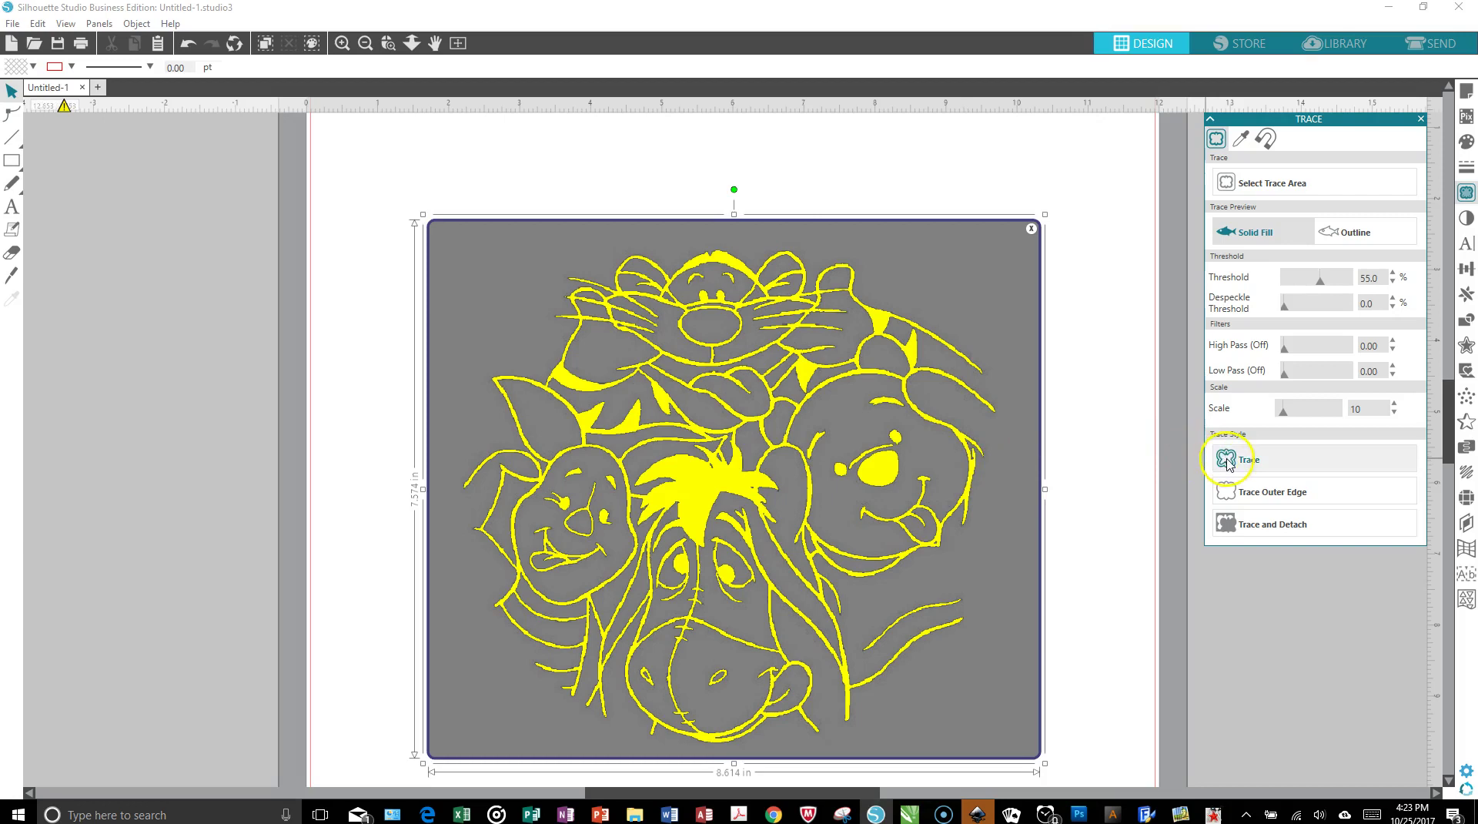
pyautogui.click(1245, 459)
# - Move the original image off the page beside the traced outlines and close the trace settings
pyautogui.moveTo(858, 457)
pyautogui.mouseDown()
pyautogui.moveTo(492, 445)
pyautogui.moveTo(179, 412)
pyautogui.moveTo(196, 413)
pyautogui.mouseUp()
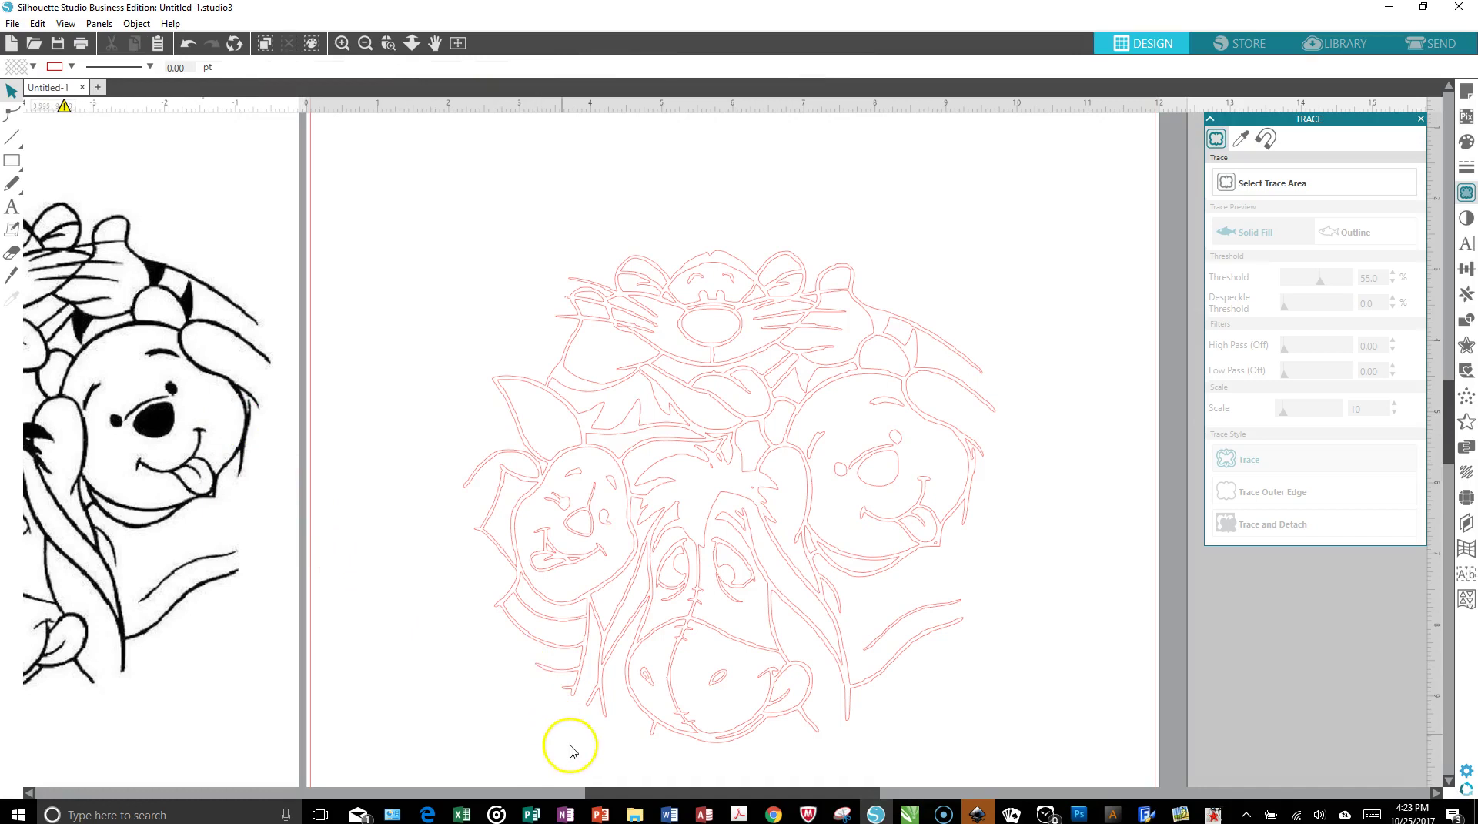
pyautogui.click(1421, 119)
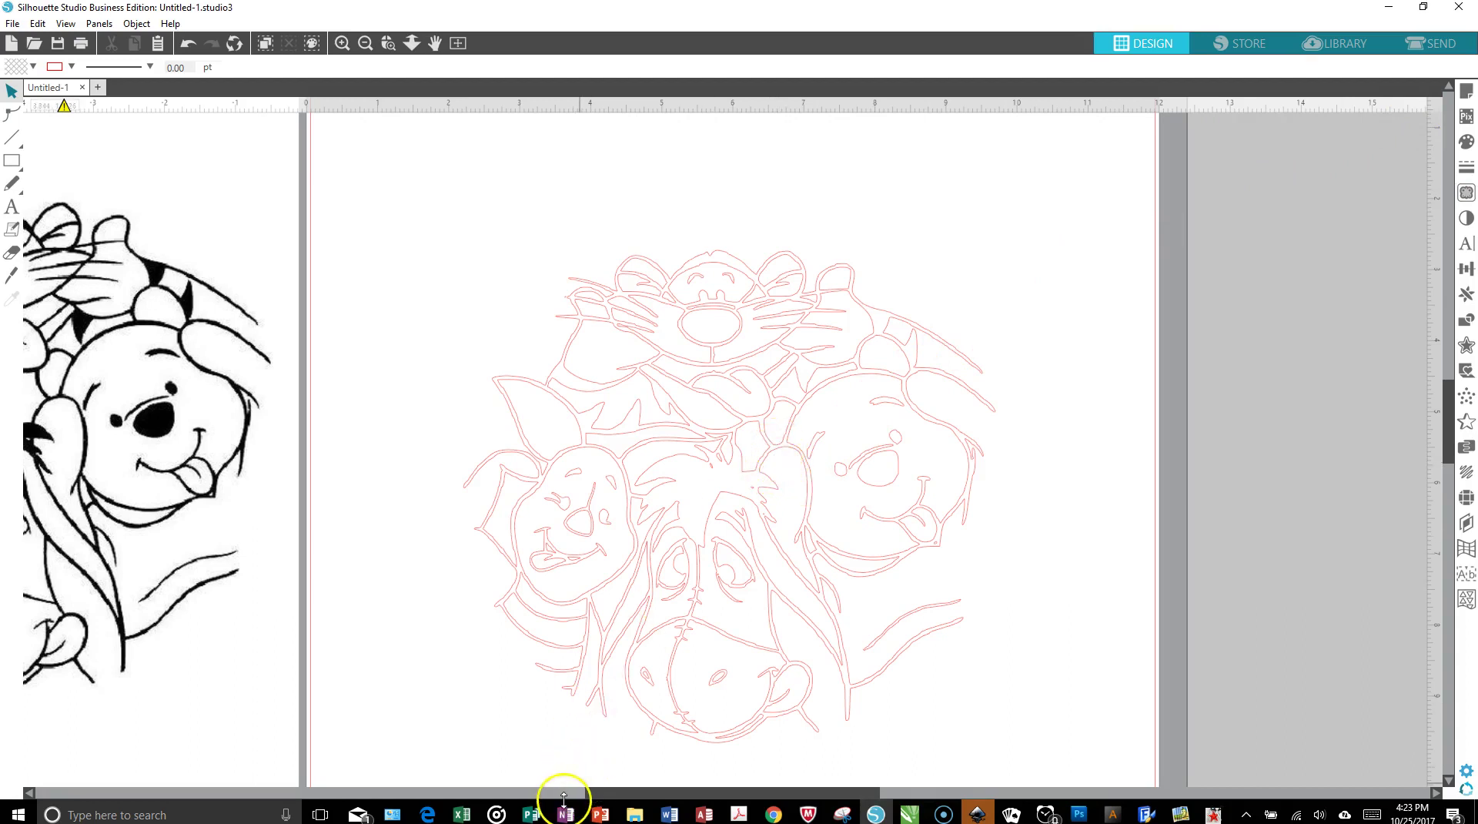
pyautogui.click(365, 42)
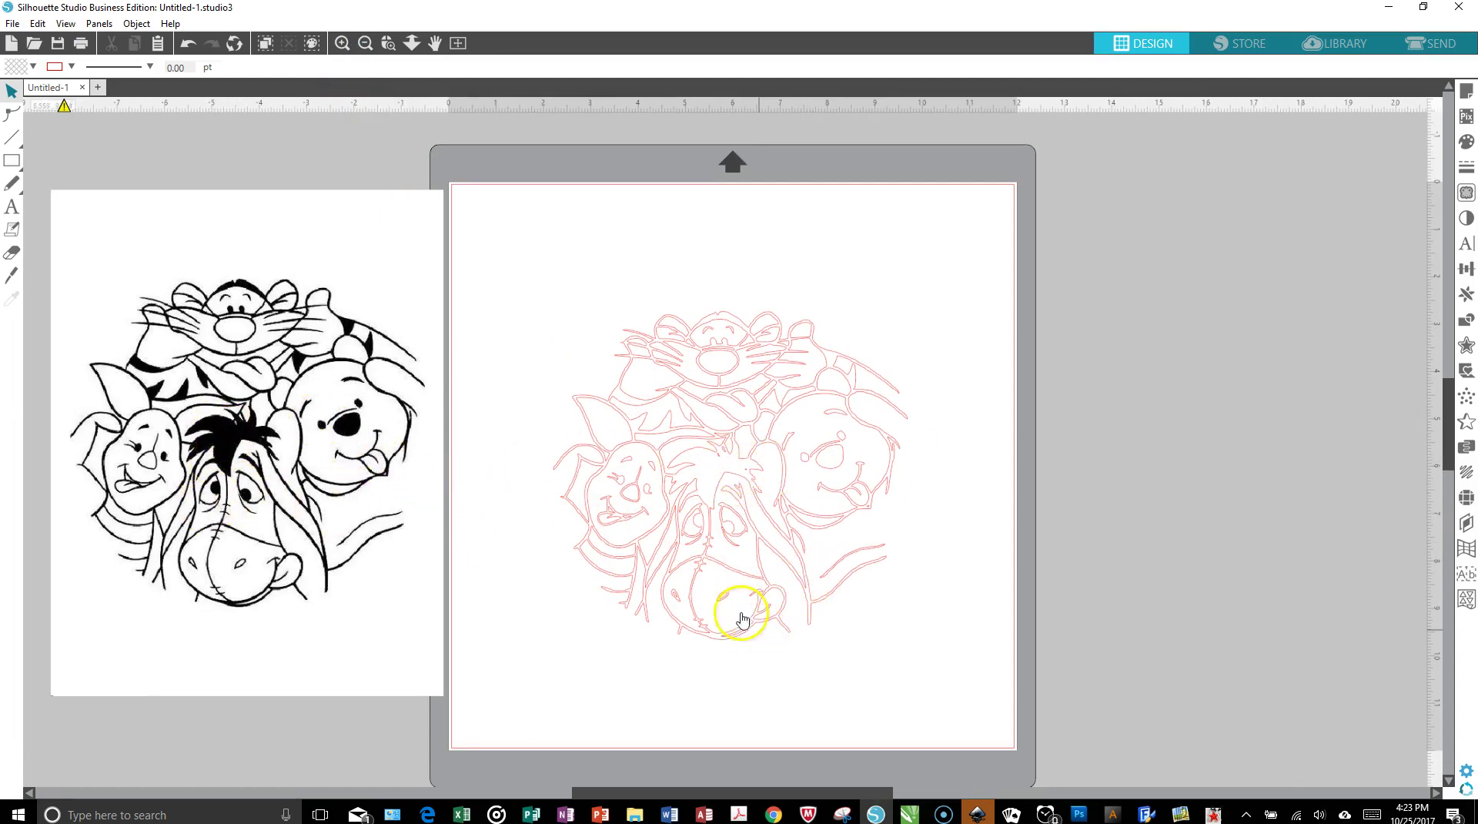
# - Fill the traced design with black and set its line colour to black
pyautogui.click(715, 568)
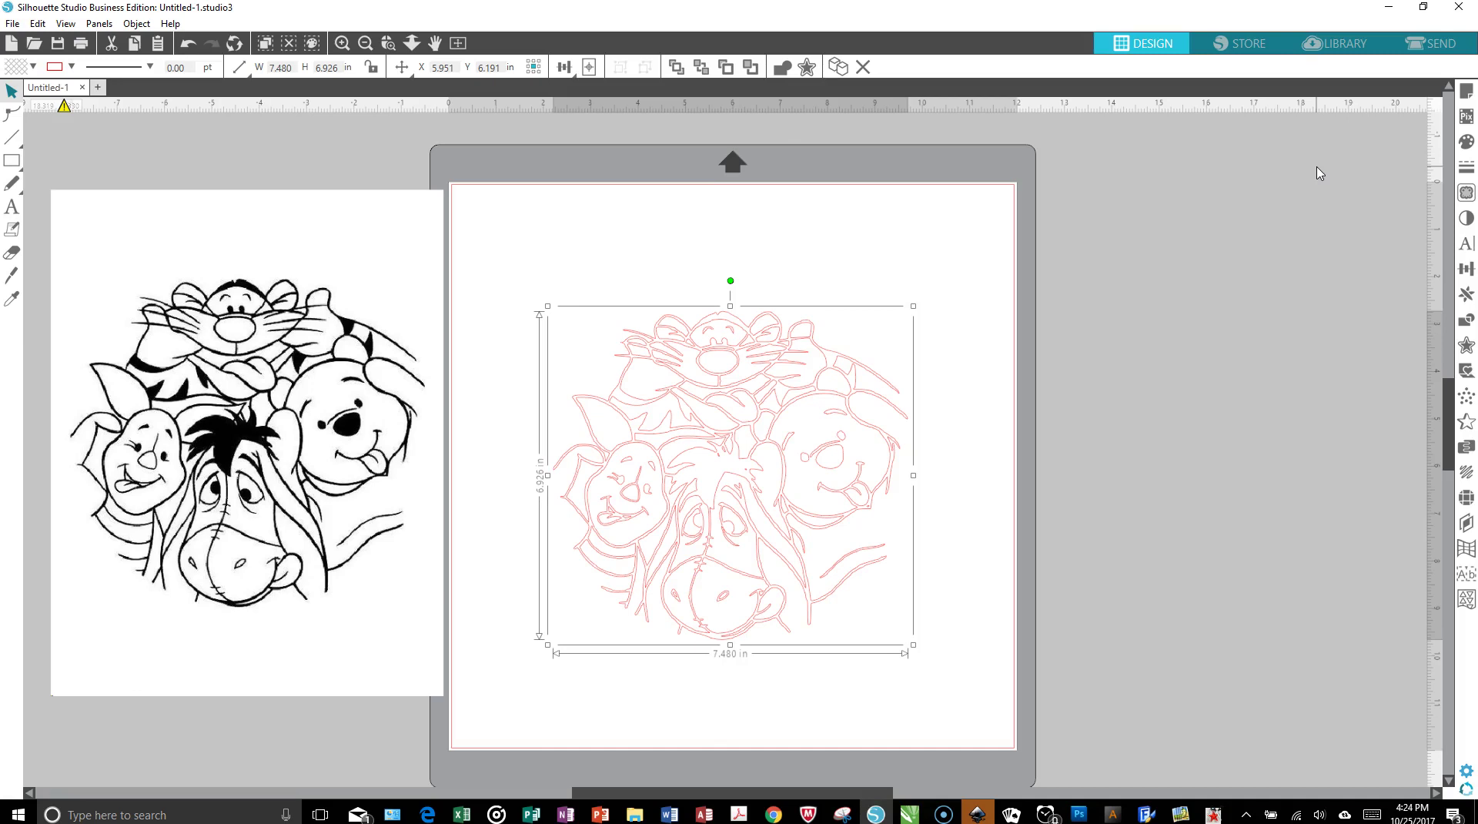
pyautogui.click(1468, 142)
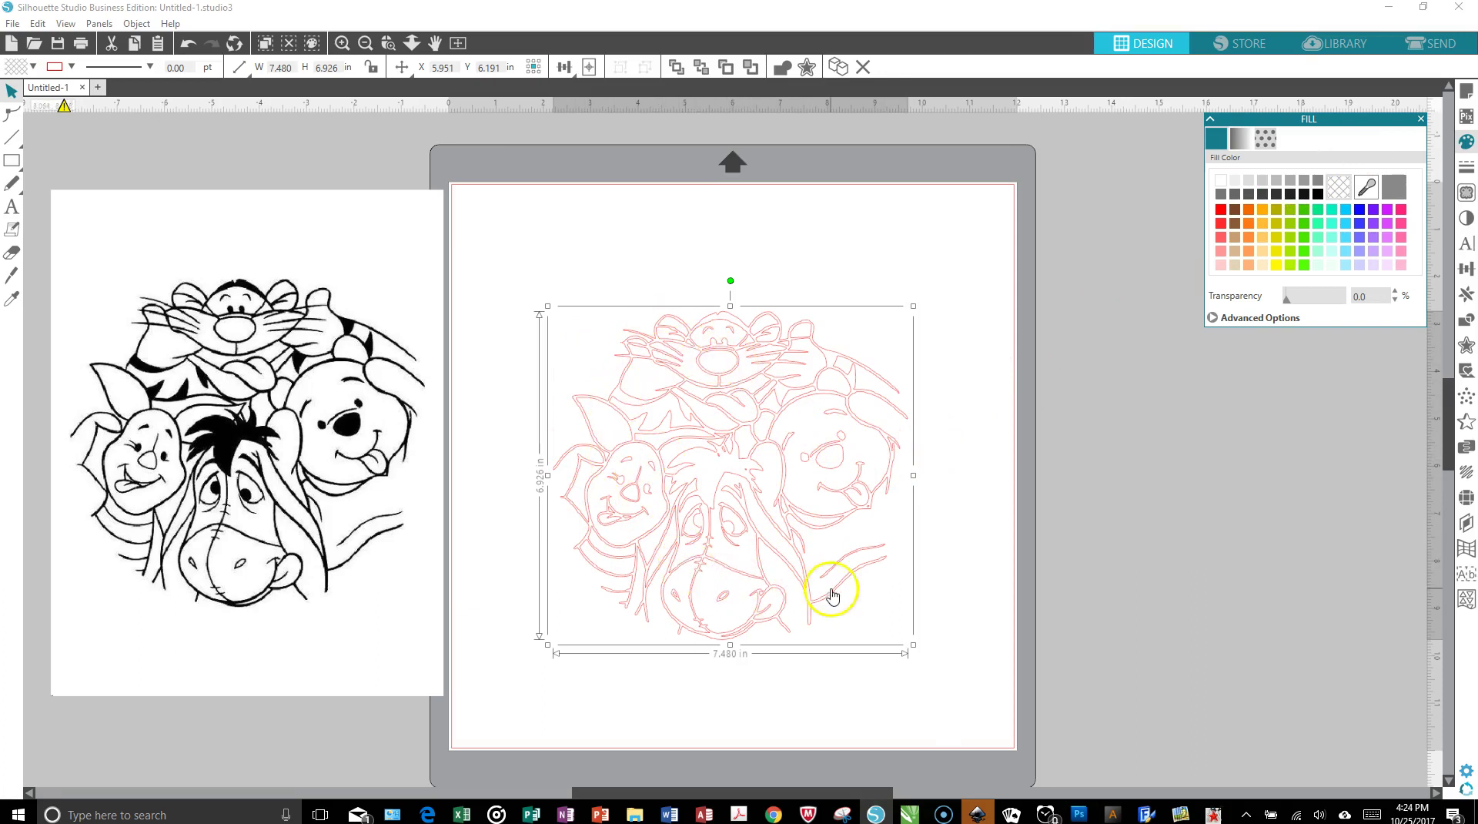
pyautogui.click(1318, 194)
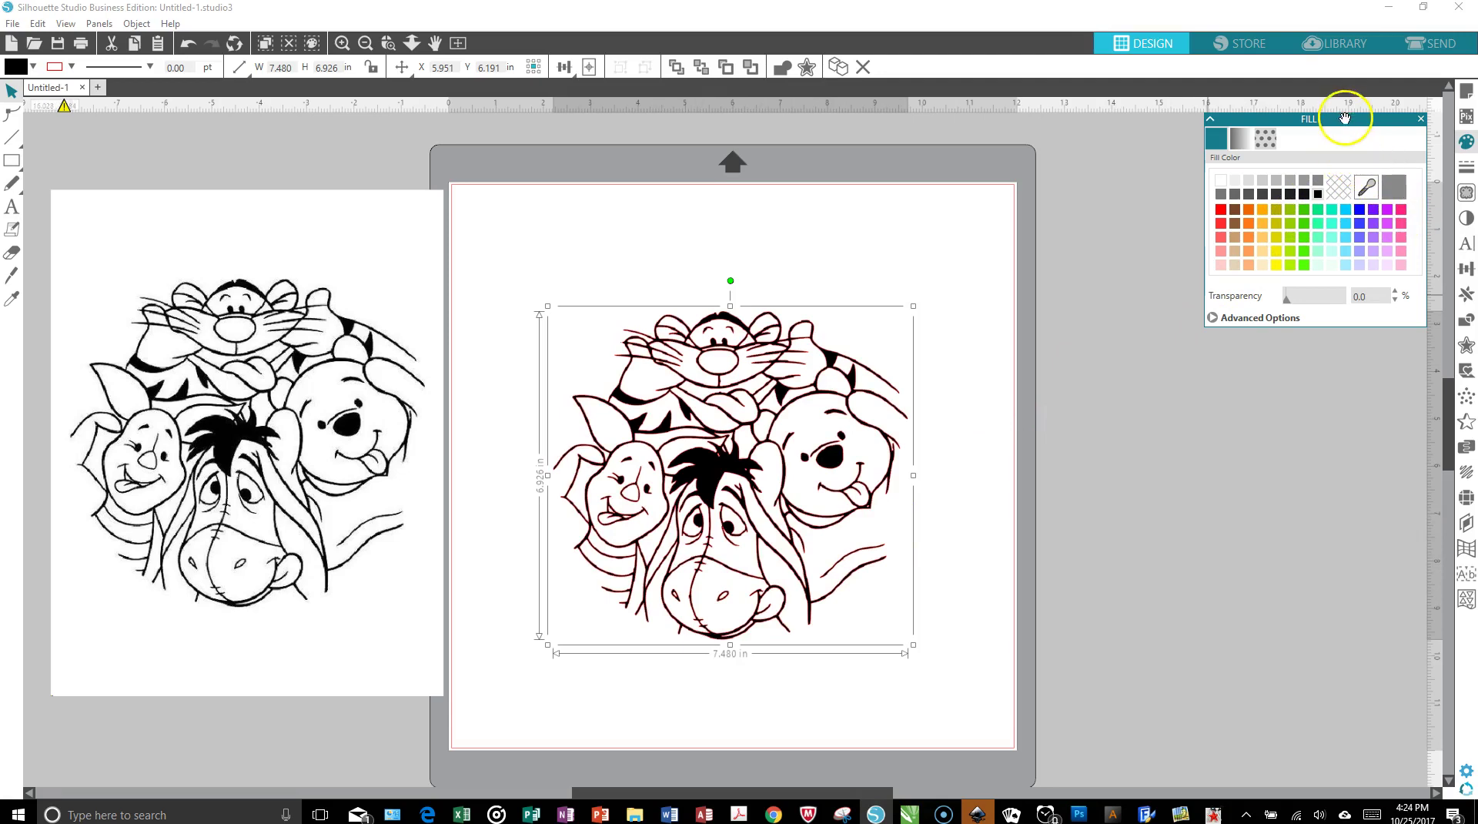
pyautogui.moveTo(1347, 122); pyautogui.dragTo(1286, 389)
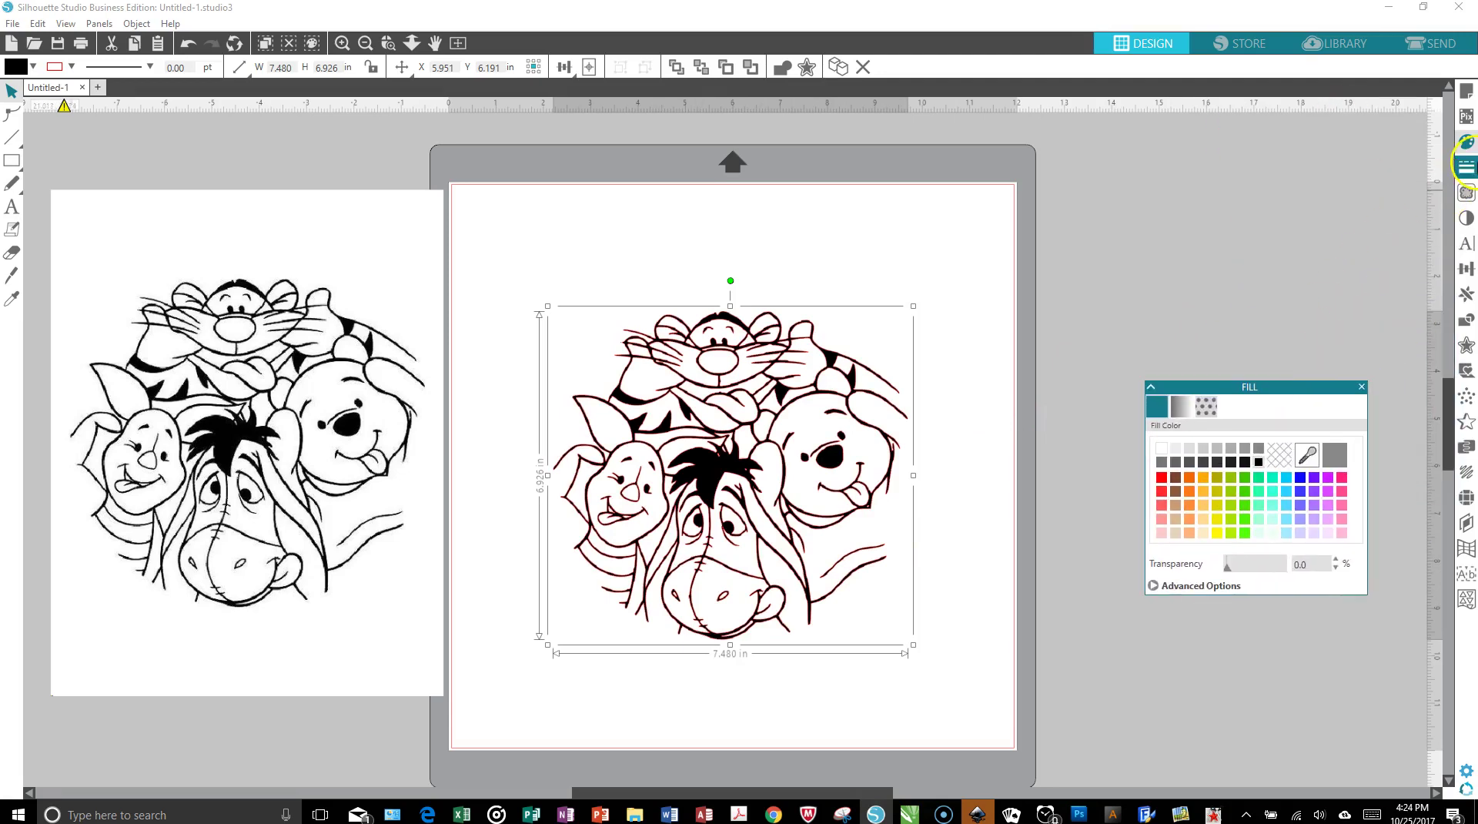
pyautogui.click(1467, 169)
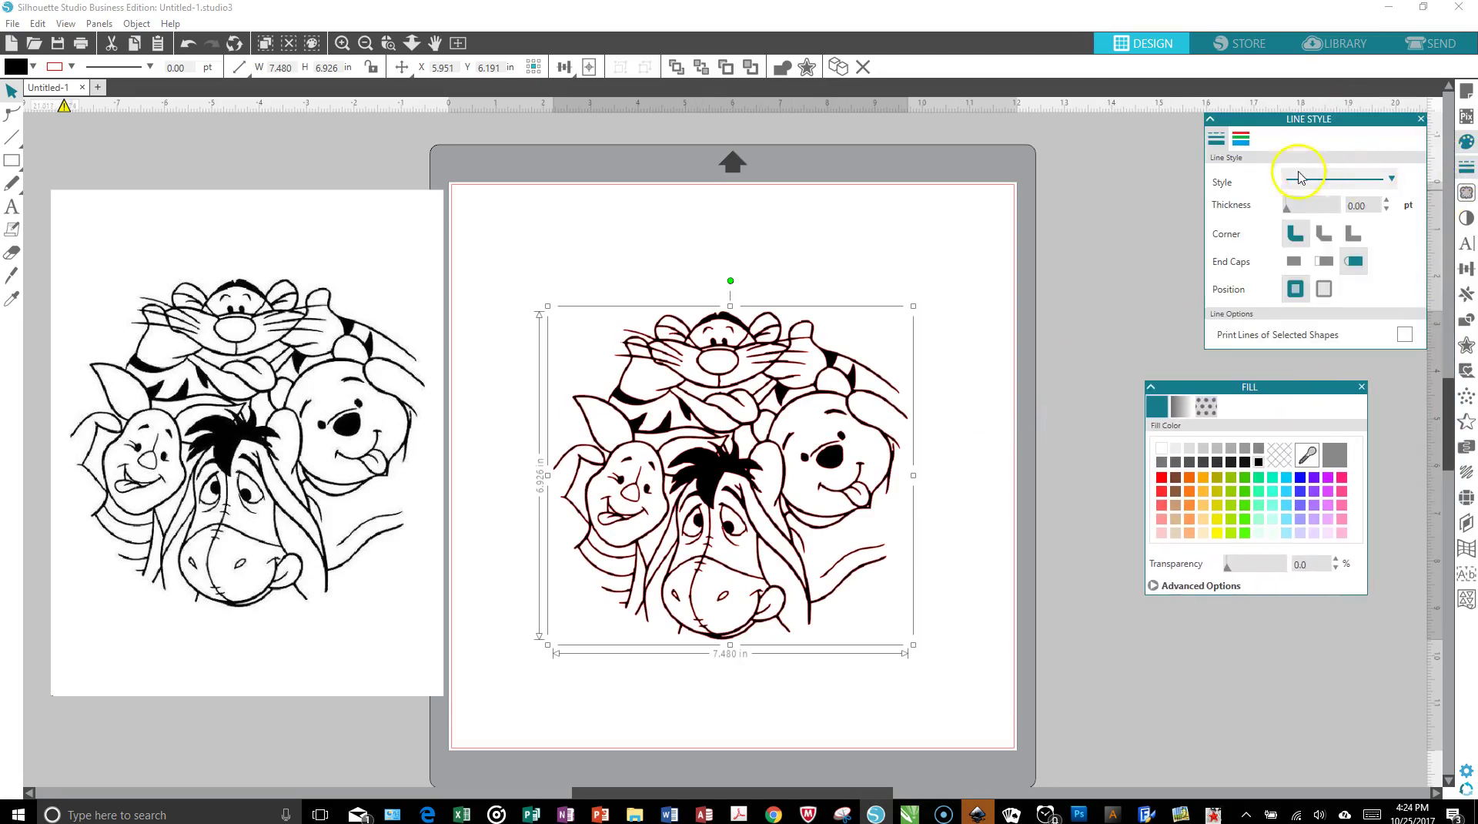
pyautogui.click(1242, 141)
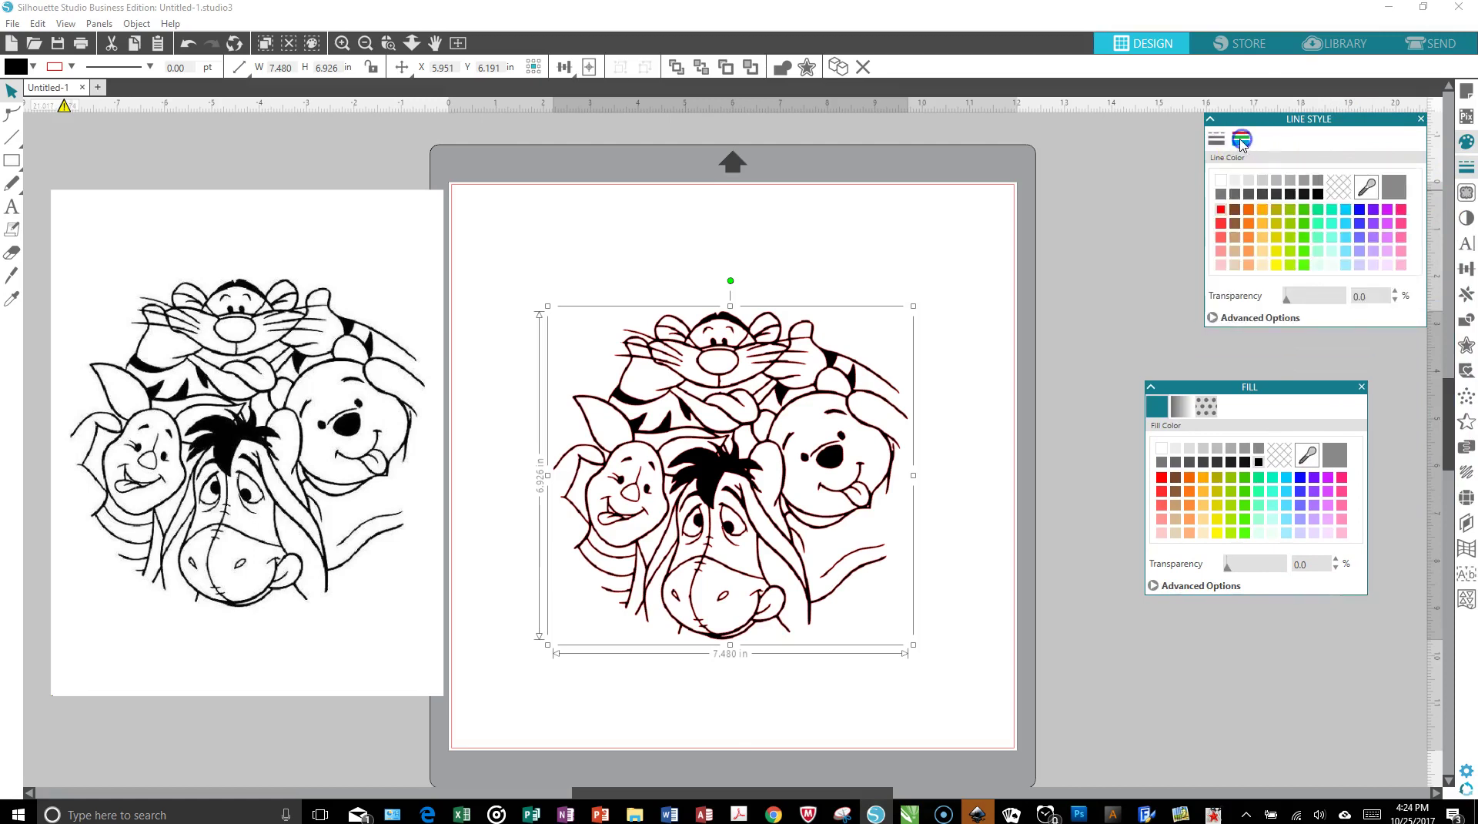
pyautogui.click(1319, 192)
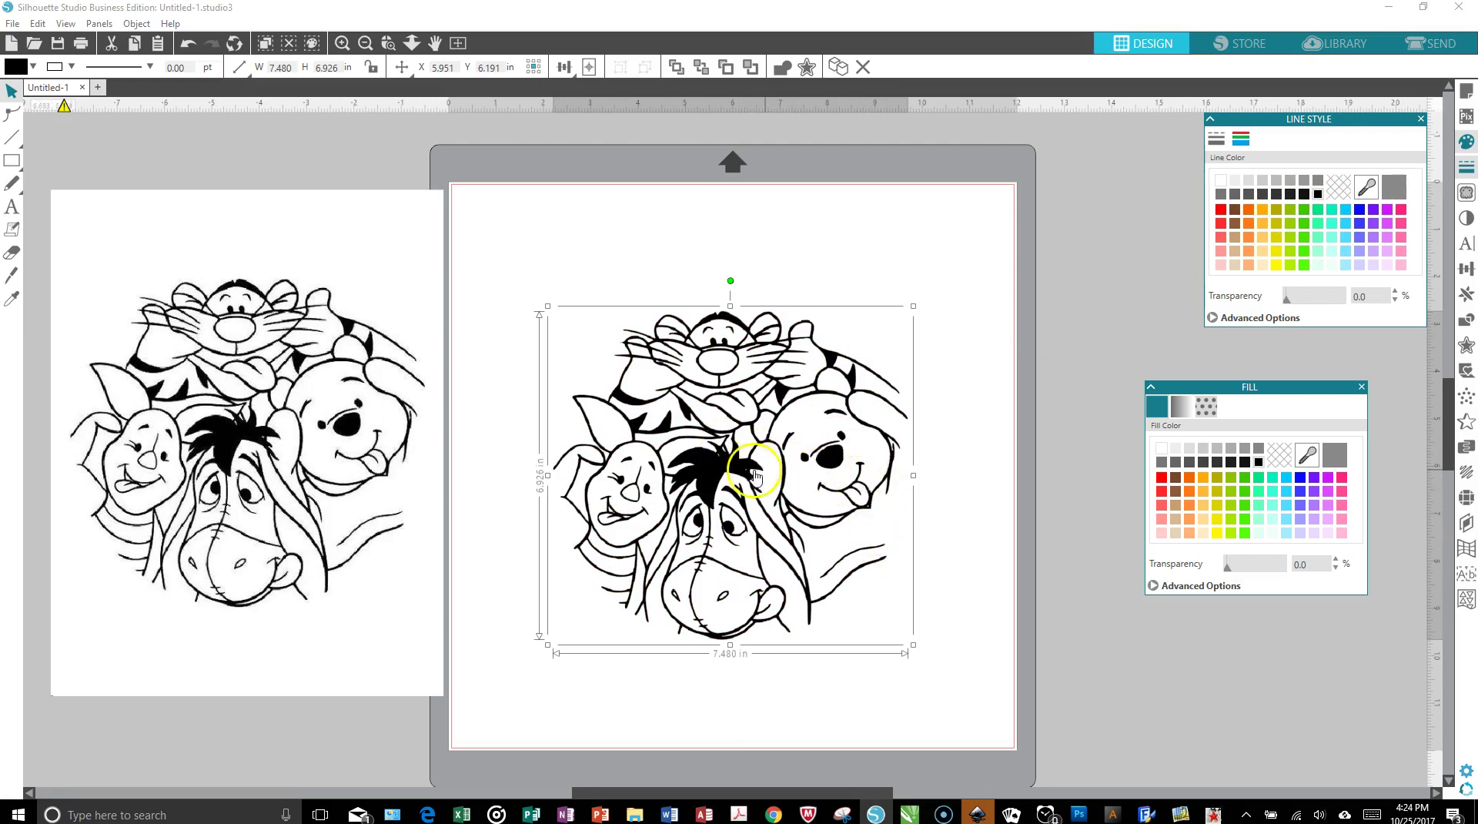
# - Change the traced design's fill colour to orange
pyautogui.click(689, 472)
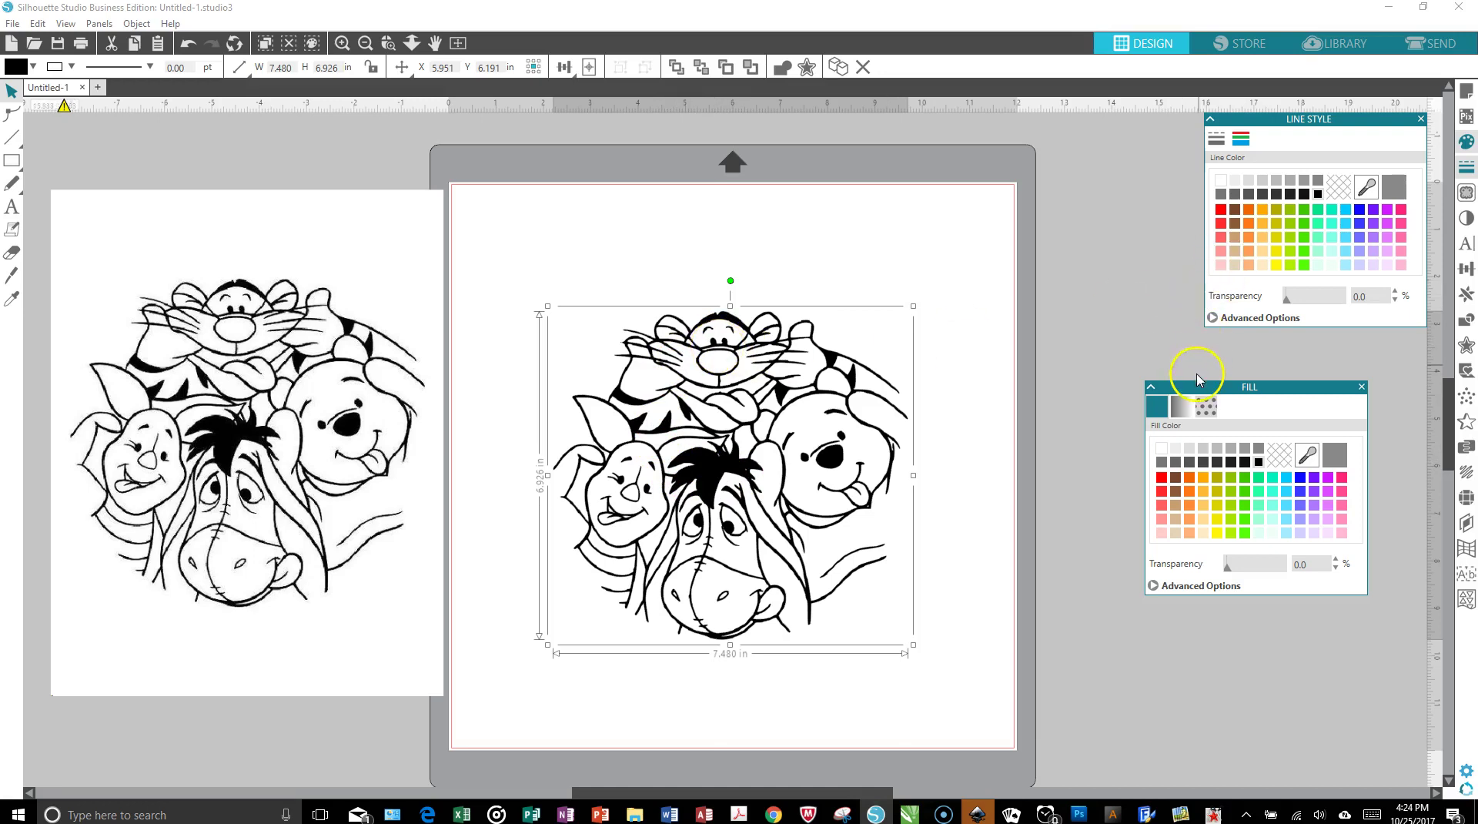
pyautogui.click(1190, 479)
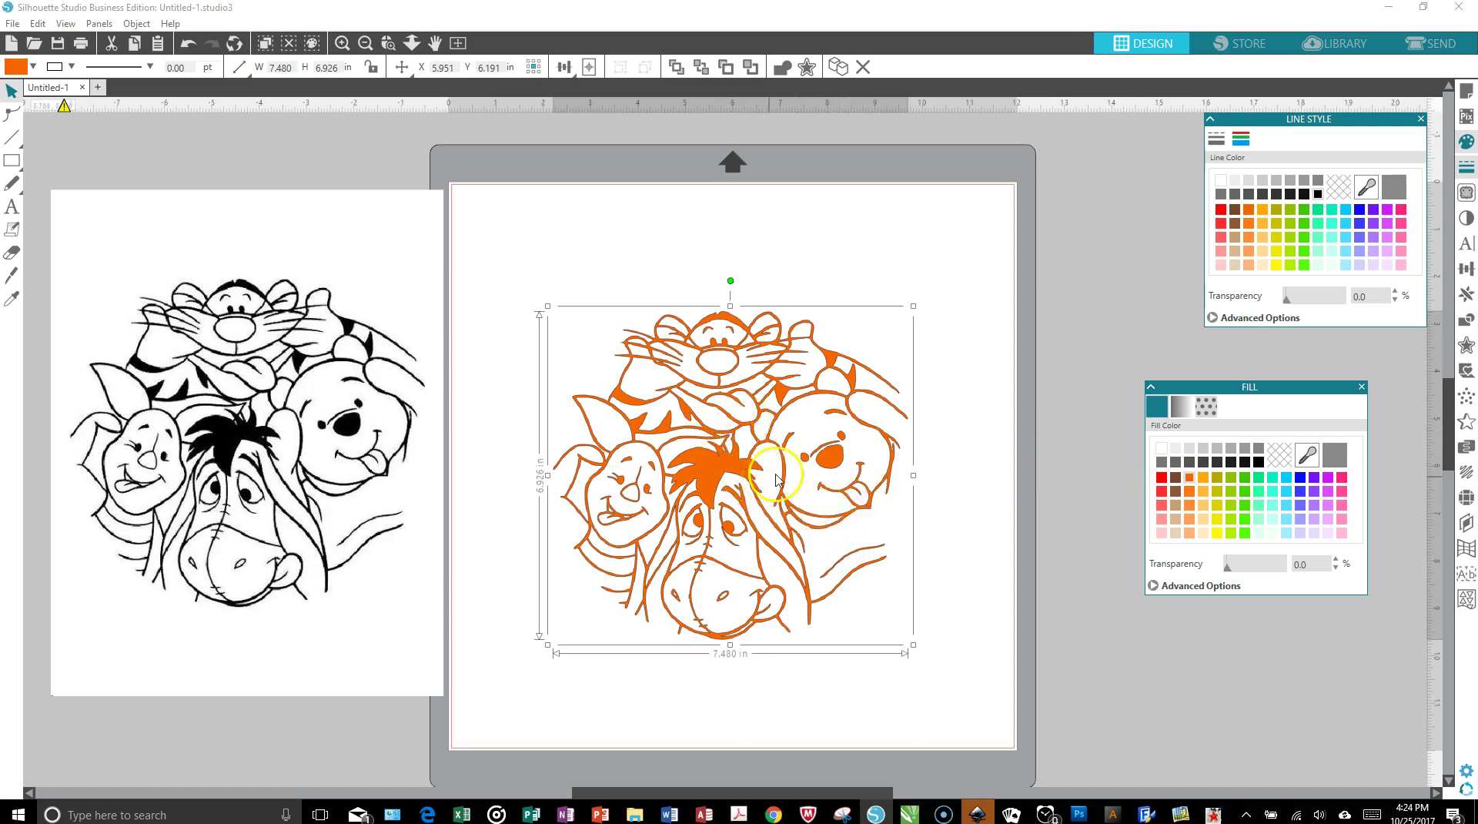
# - Try releasing the traced design's compound path and undo the release
pyautogui.rightClick(751, 425)
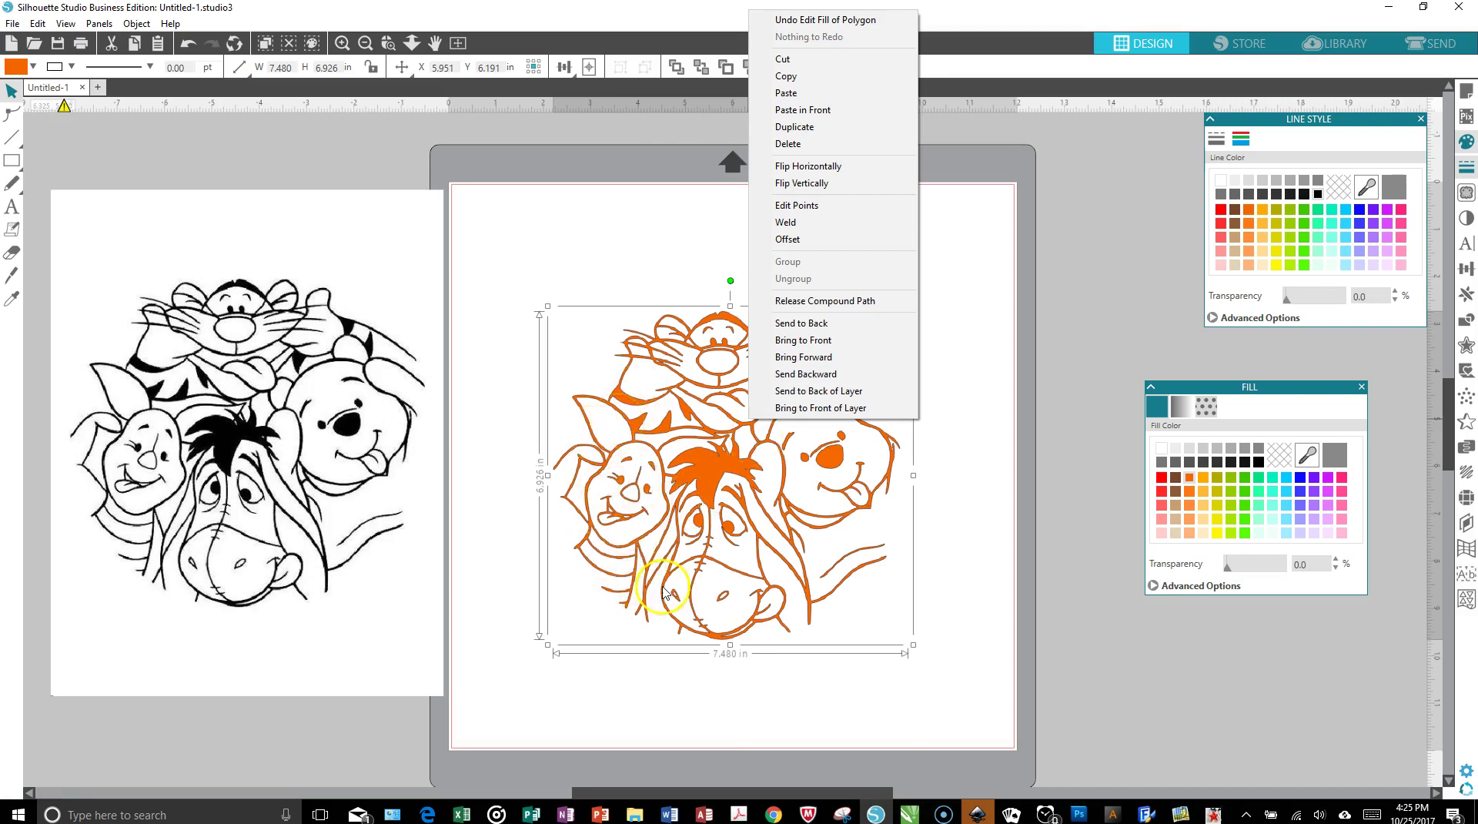
pyautogui.click(778, 302)
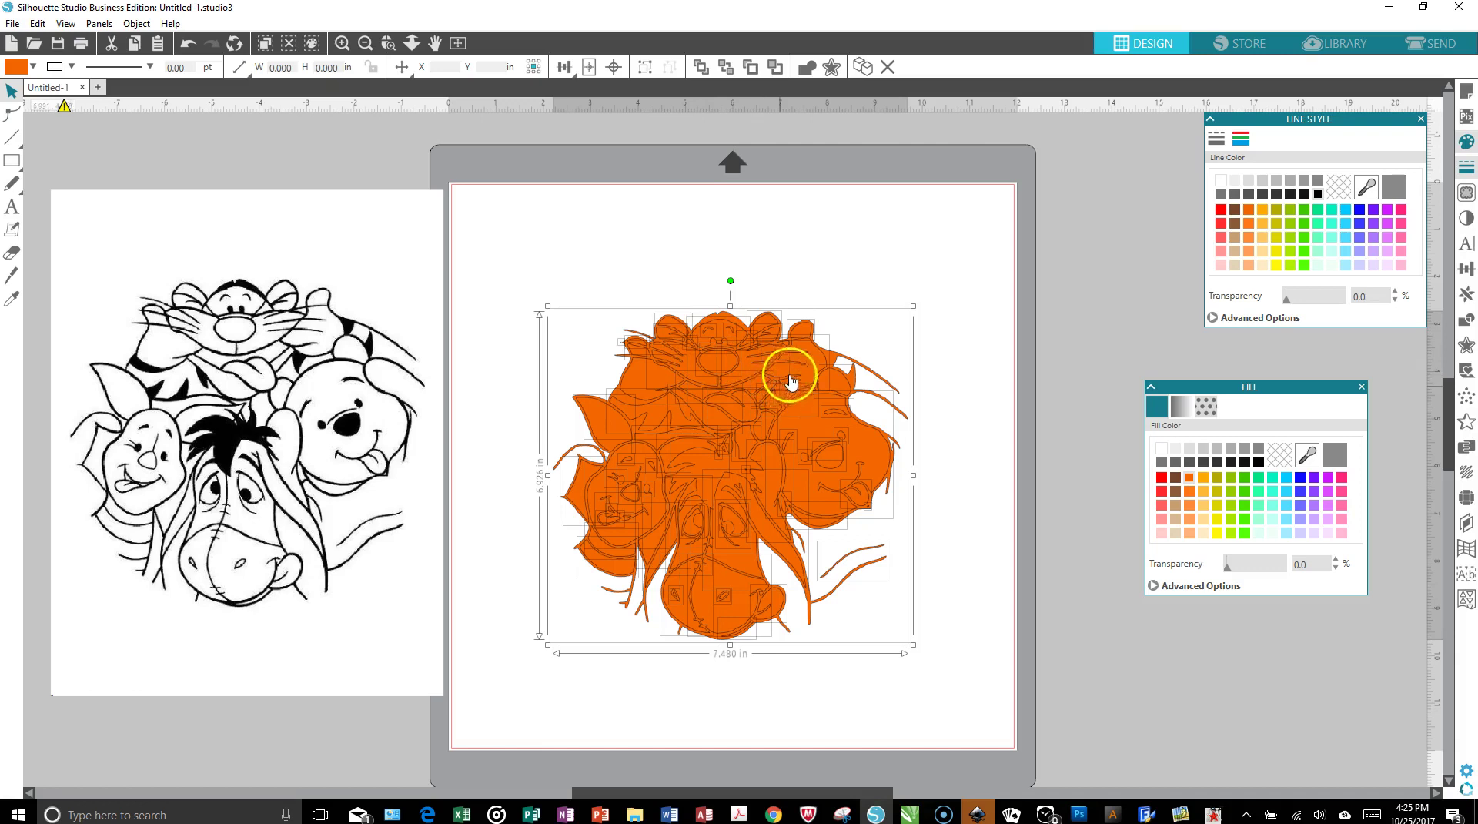
pyautogui.click(342, 45)
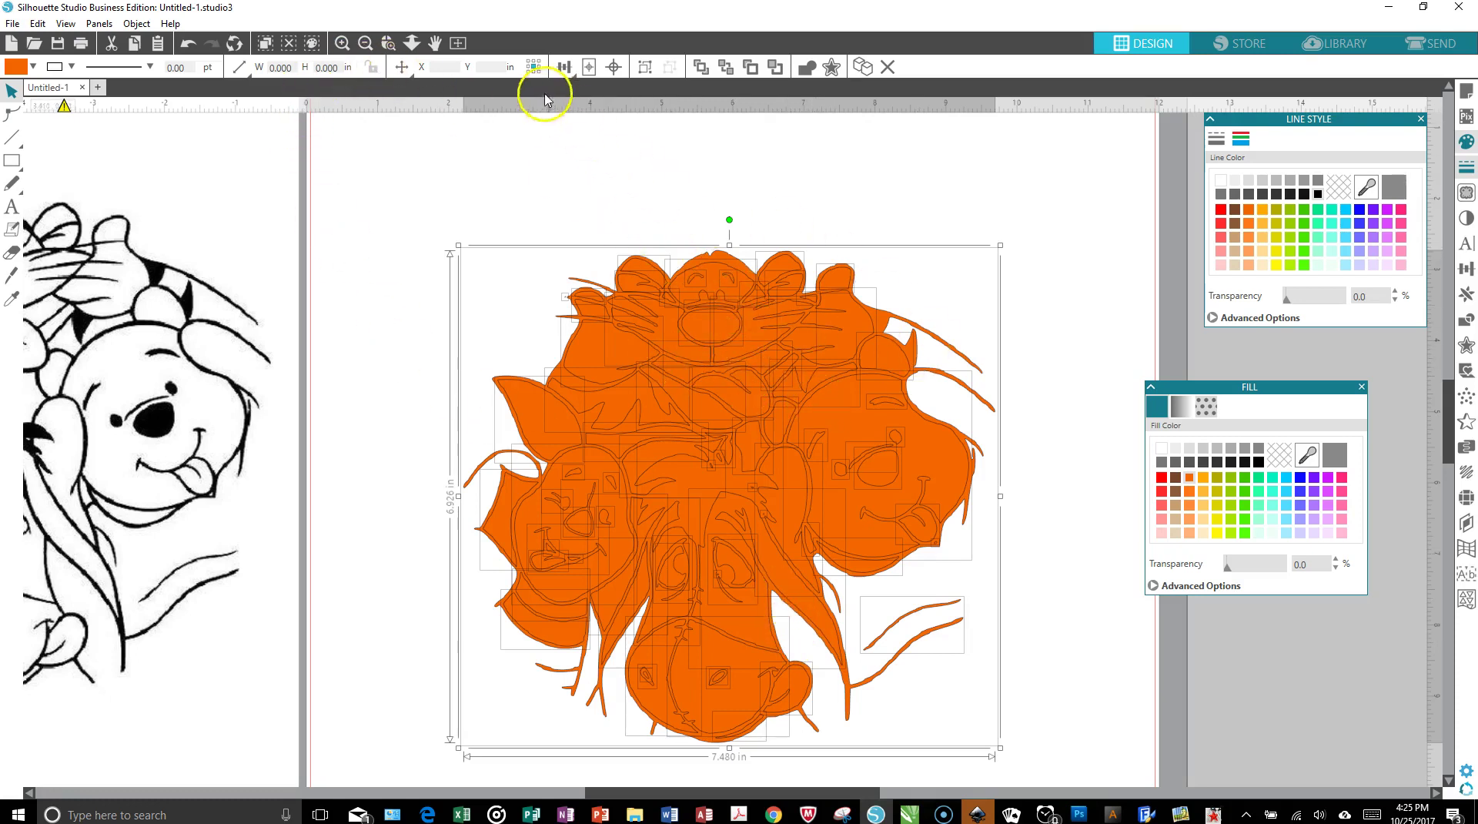
pyautogui.click(187, 43)
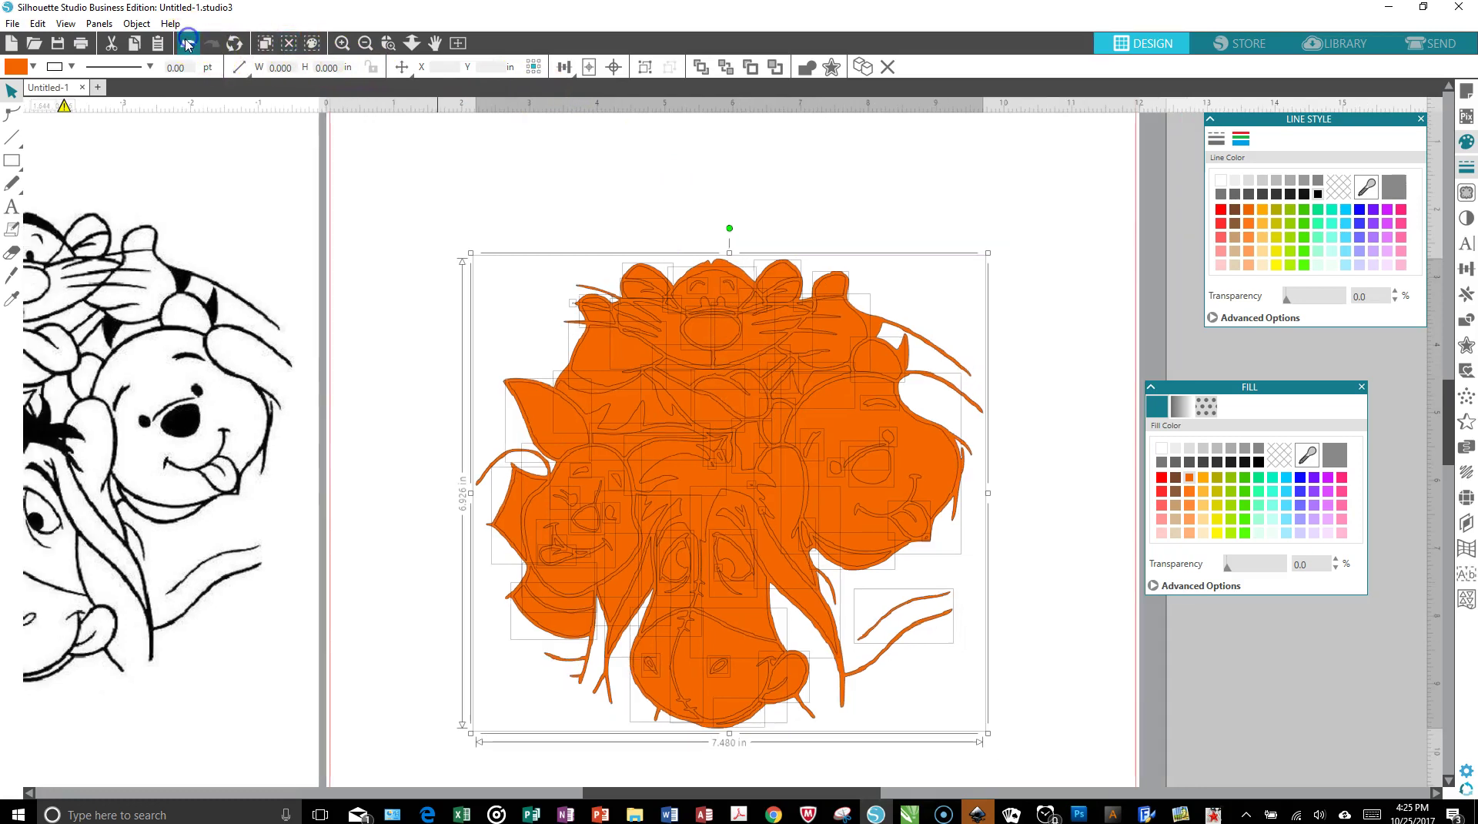
pyautogui.click(187, 43)
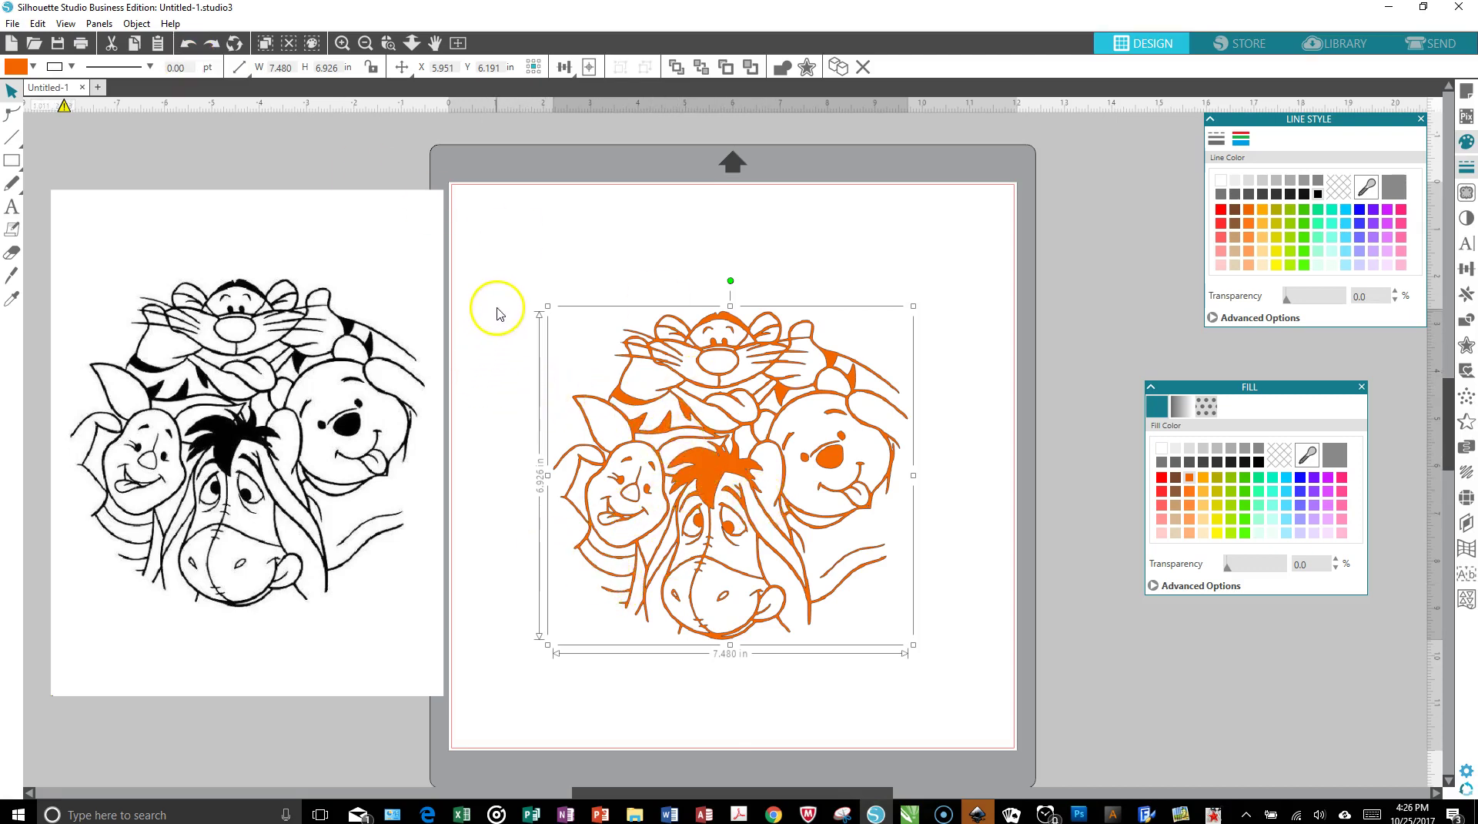
# - Draw a freehand line about 0.15 by 0.62 in joining the open ends of Tigger's arm beside Pooh's head
pyautogui.click(475, 372)
pyautogui.click(11, 184)
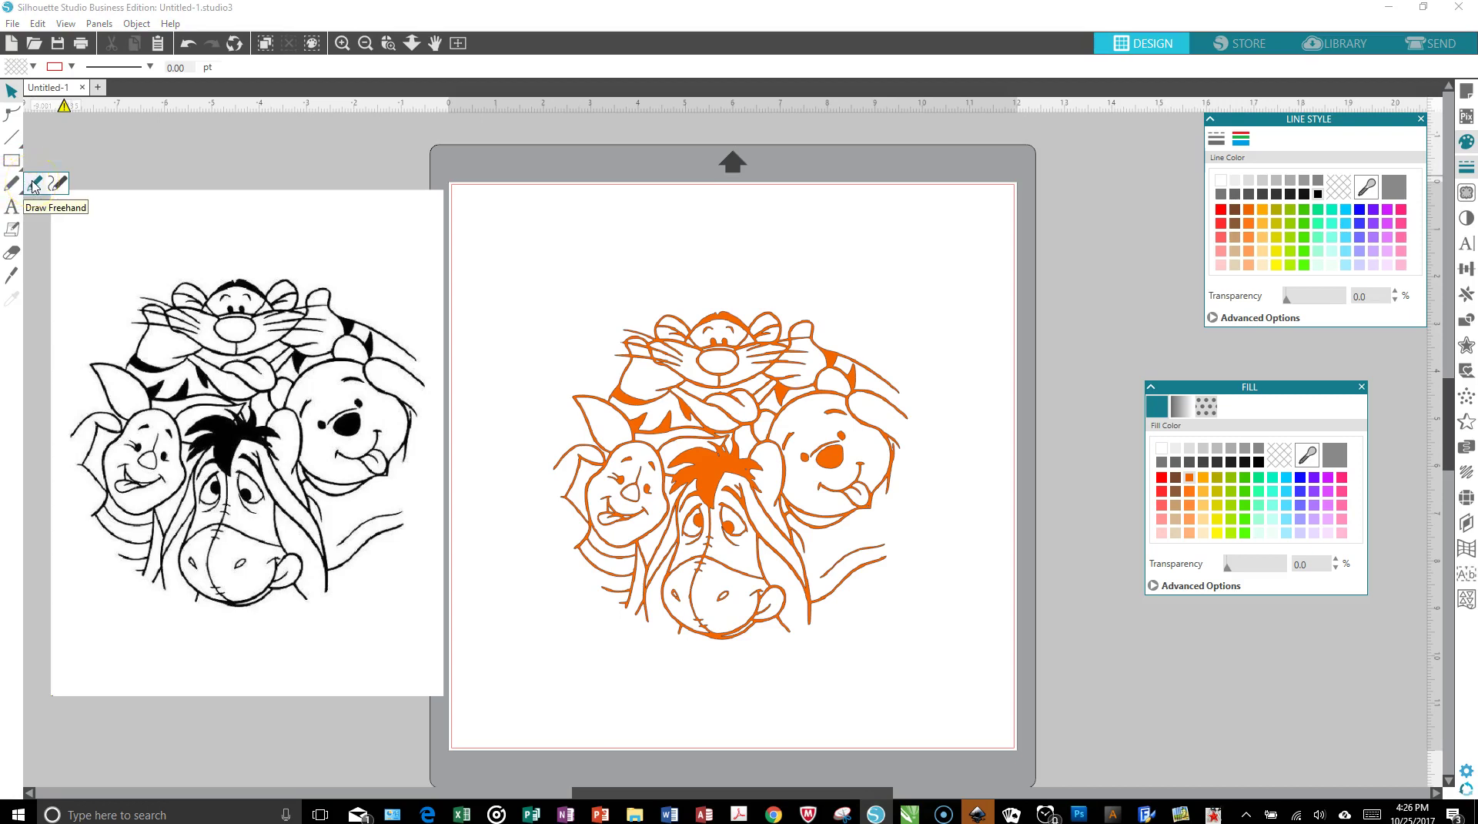
pyautogui.click(33, 186)
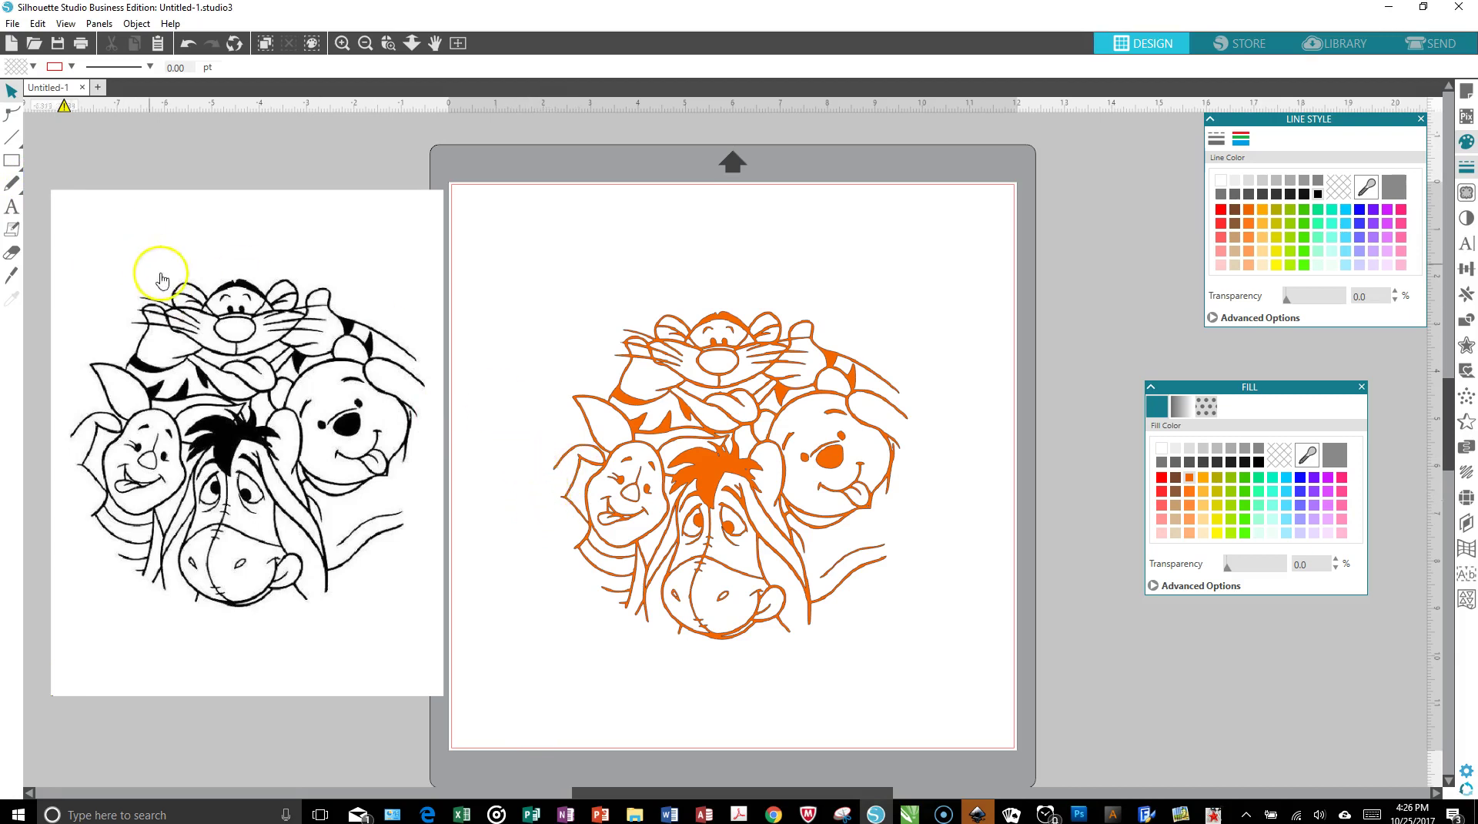
pyautogui.click(635, 461)
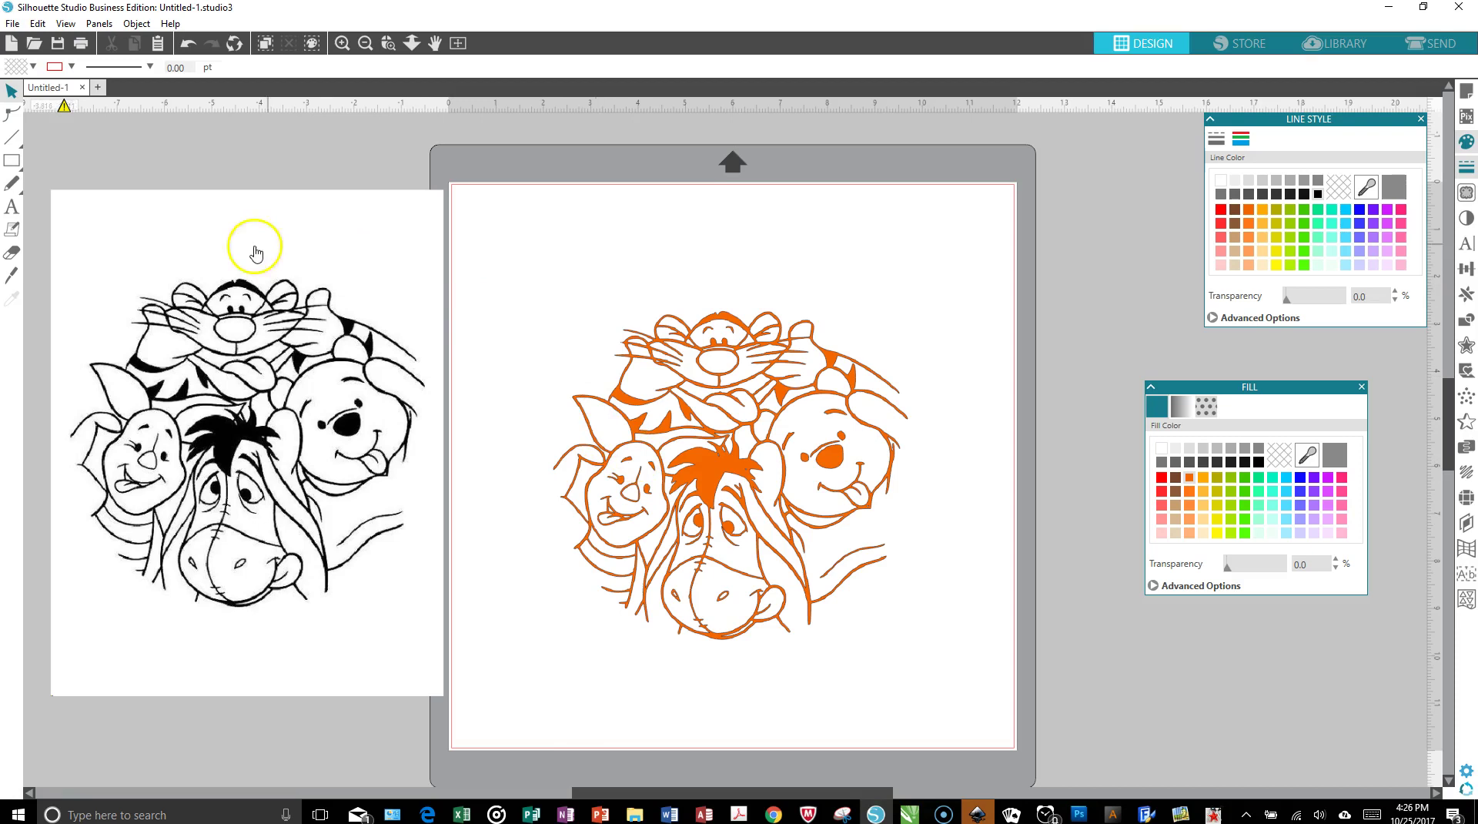
pyautogui.click(11, 187)
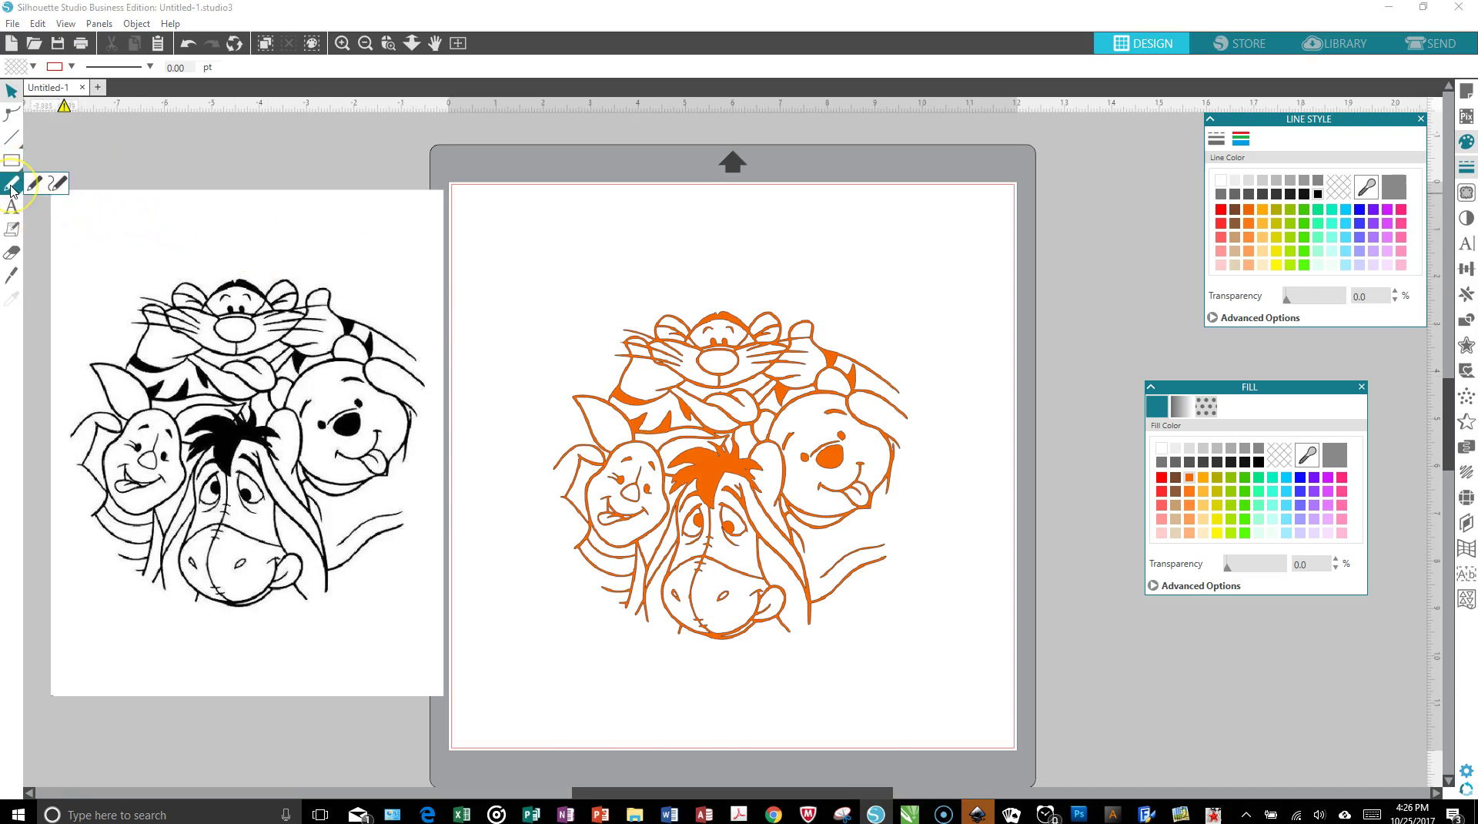
pyautogui.moveTo(970, 435); pyautogui.dragTo(897, 390)
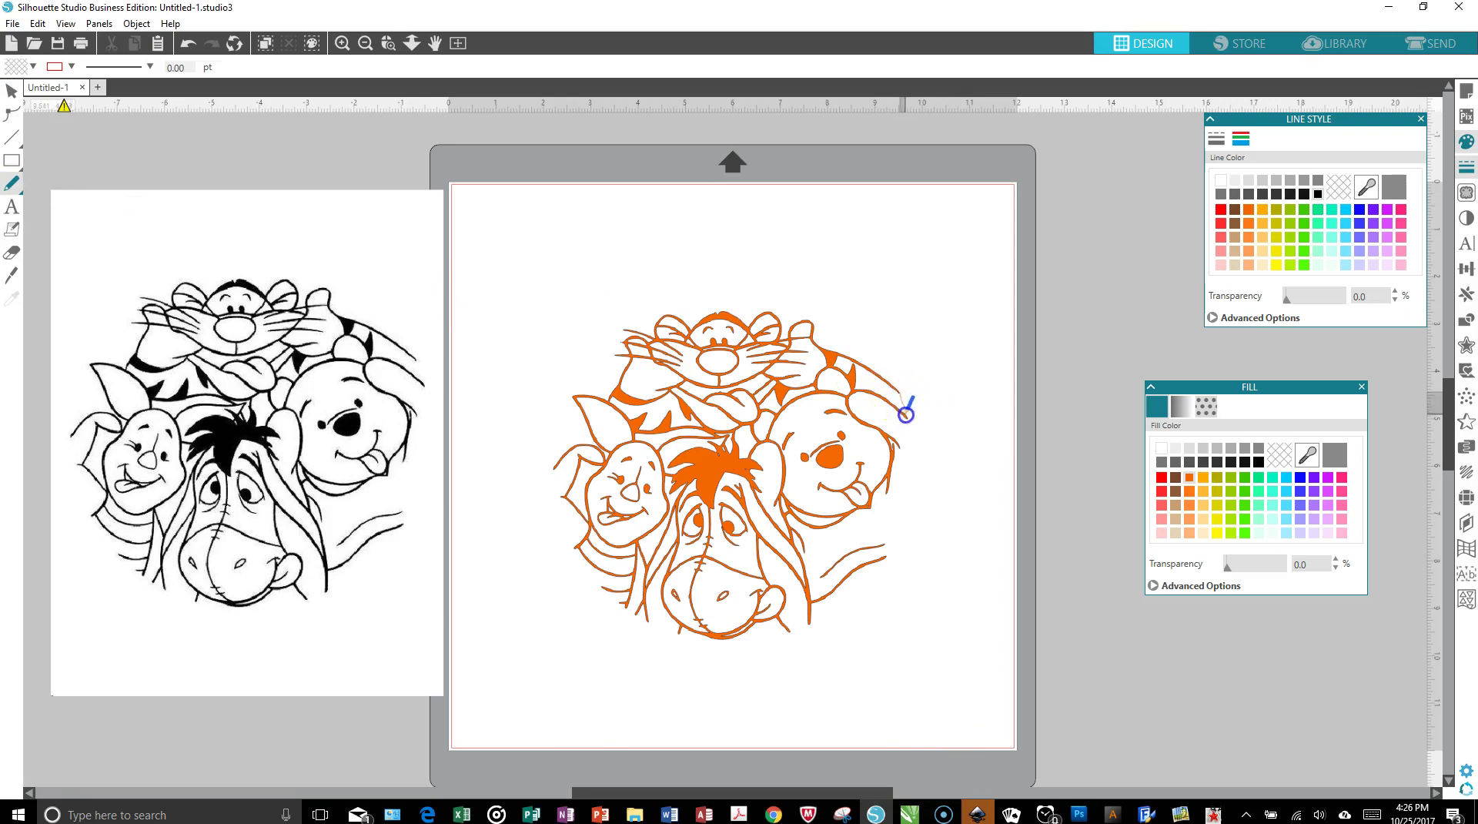
pyautogui.moveTo(907, 421)
pyautogui.mouseDown()
pyautogui.moveTo(911, 384)
pyautogui.moveTo(920, 416)
pyautogui.moveTo(904, 416)
pyautogui.mouseUp()
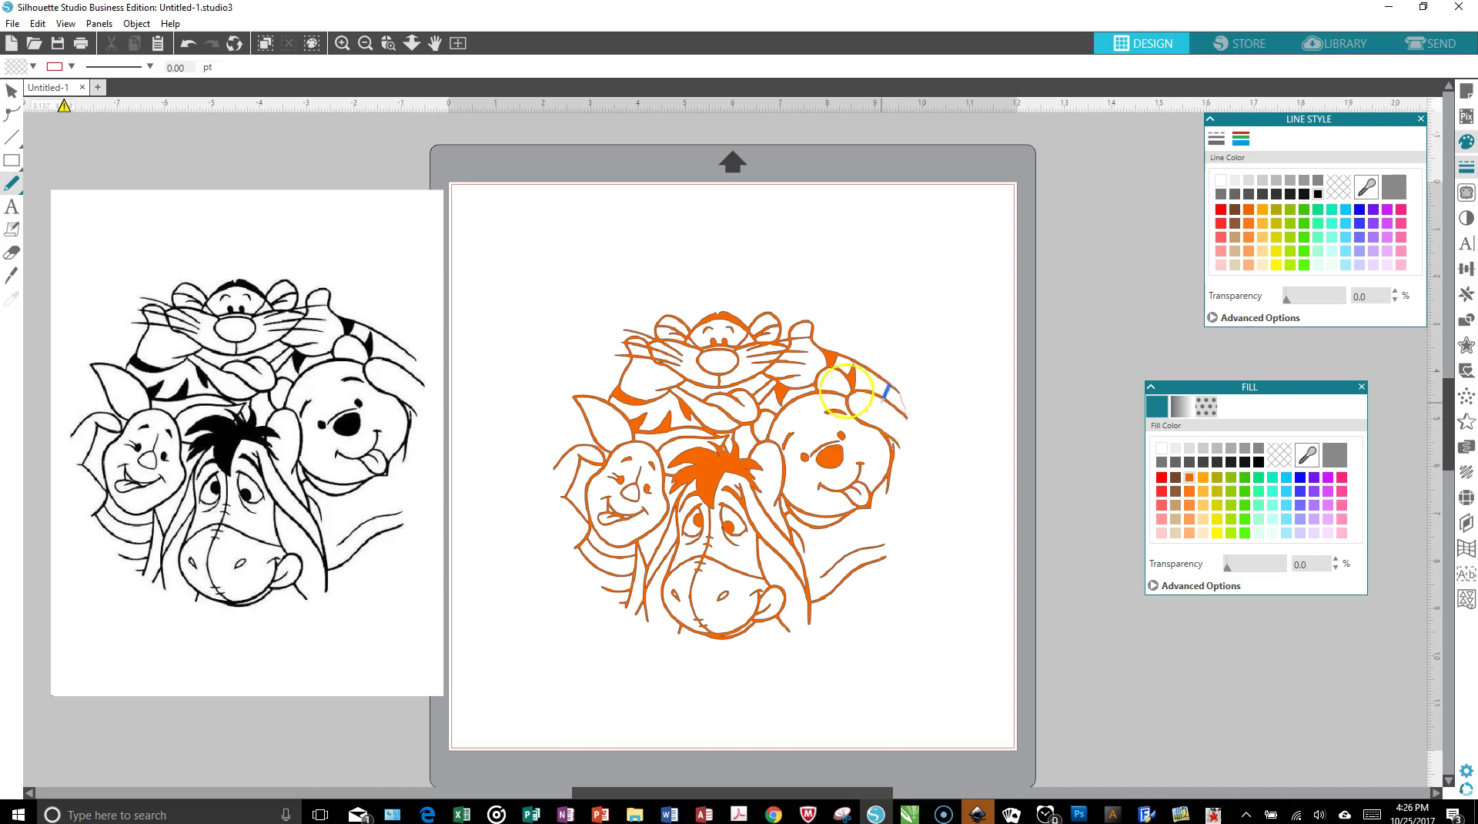
# - Set the thickness of the freehand line at the end of Tigger's arm to 3.25 pt
pyautogui.click(12, 114)
pyautogui.click(11, 98)
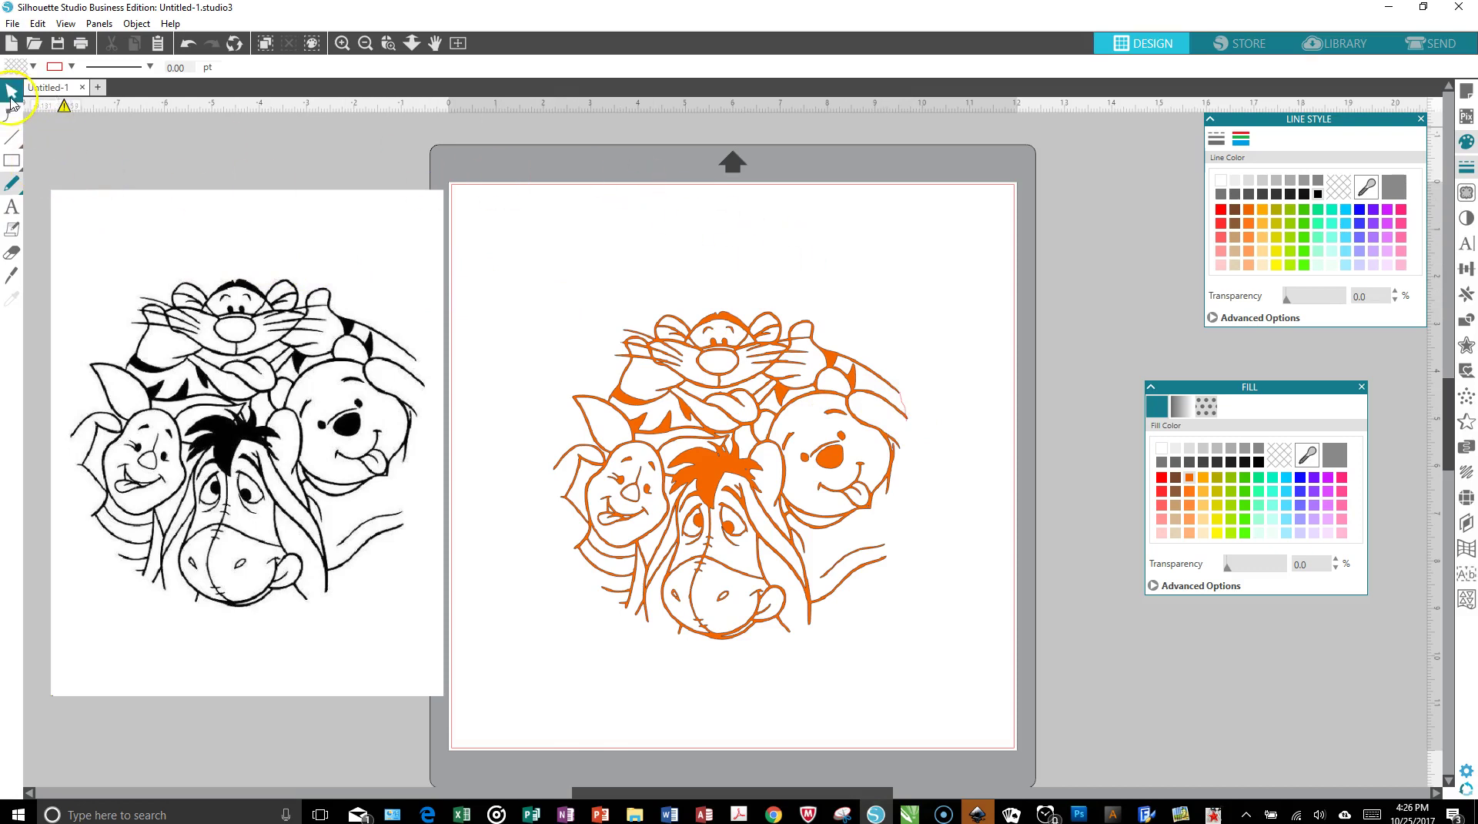
pyautogui.click(12, 94)
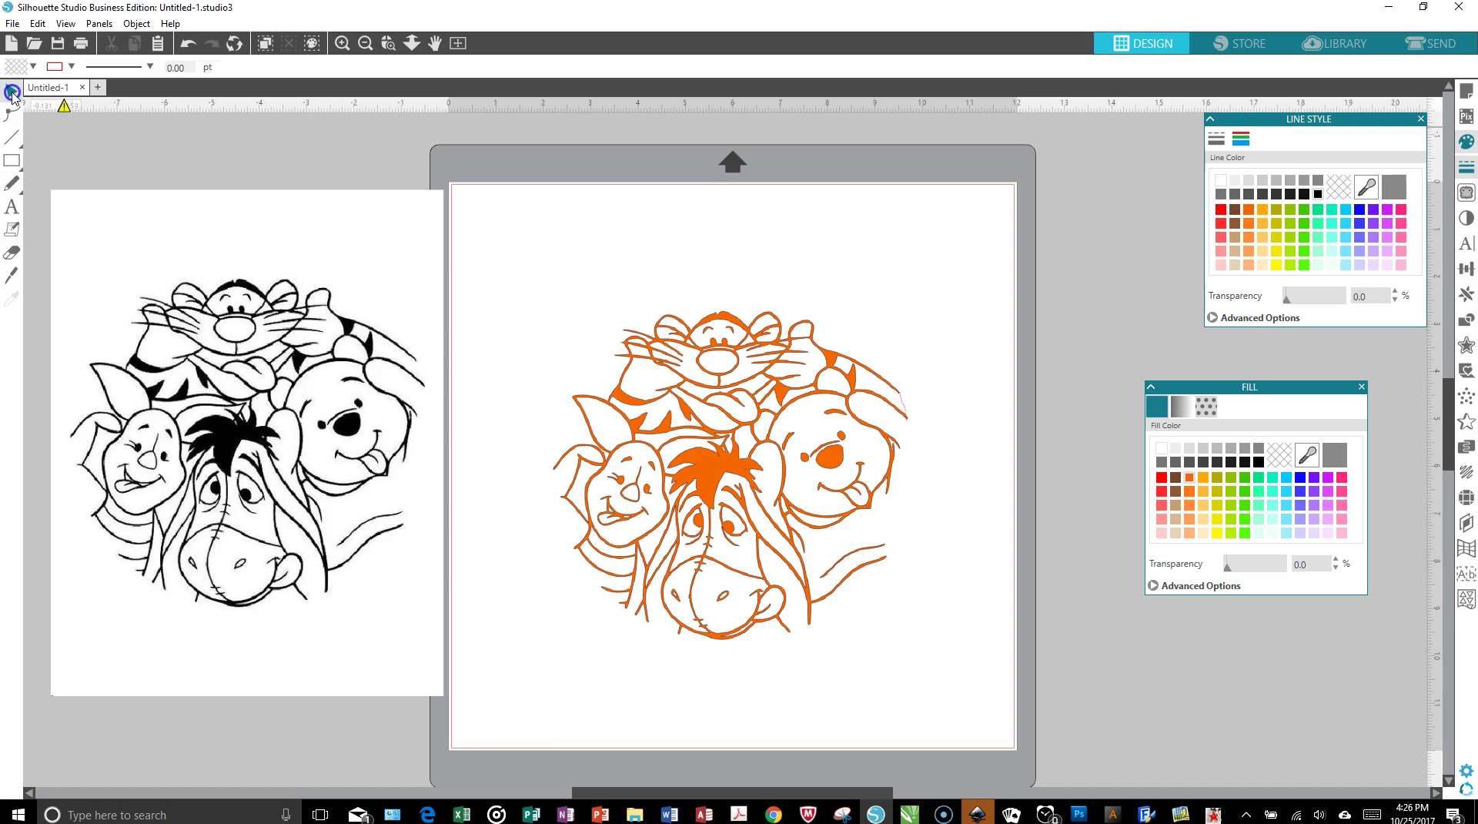
pyautogui.click(905, 410)
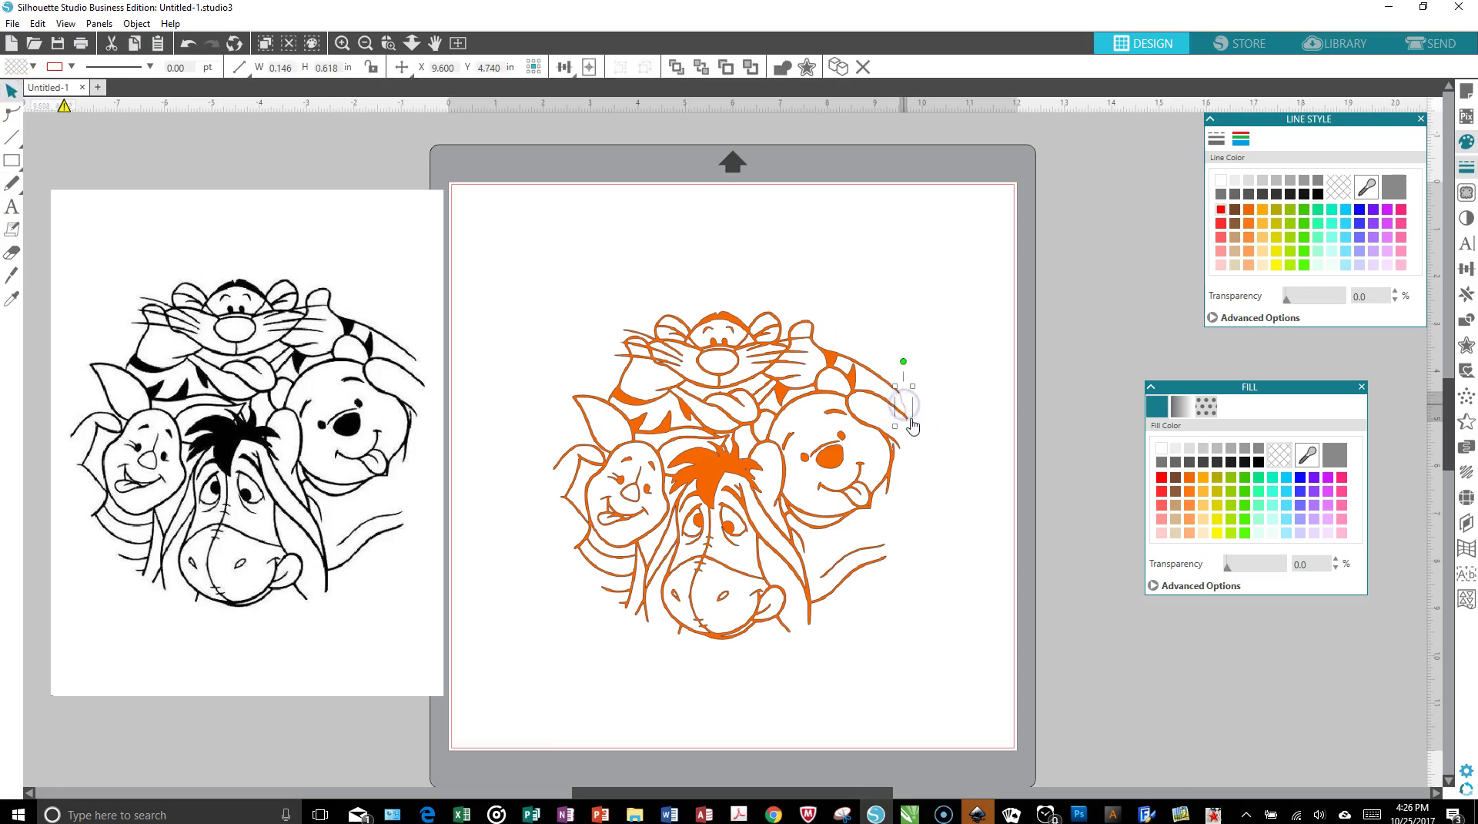
pyautogui.click(1218, 140)
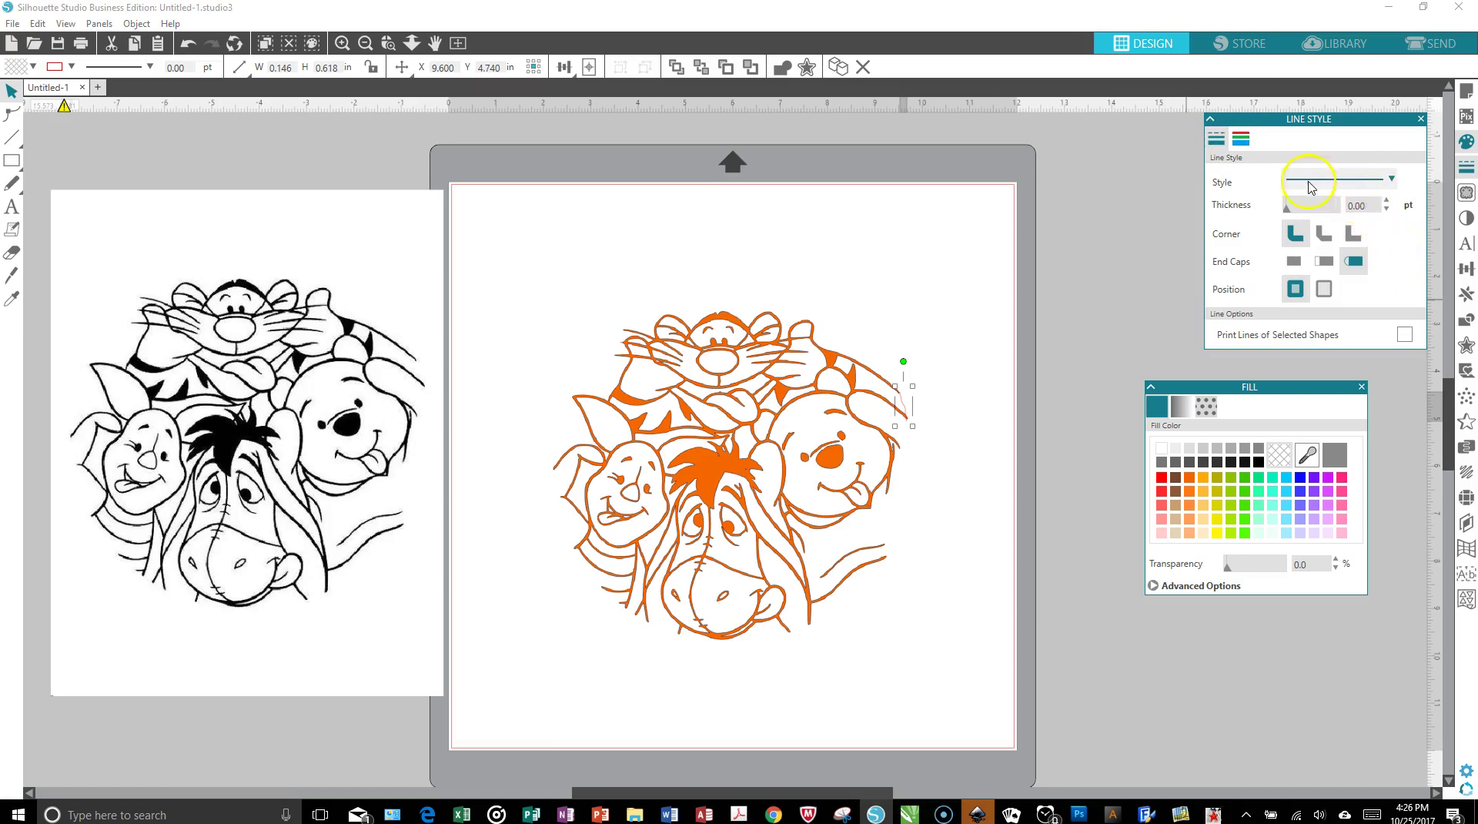
pyautogui.click(1396, 185)
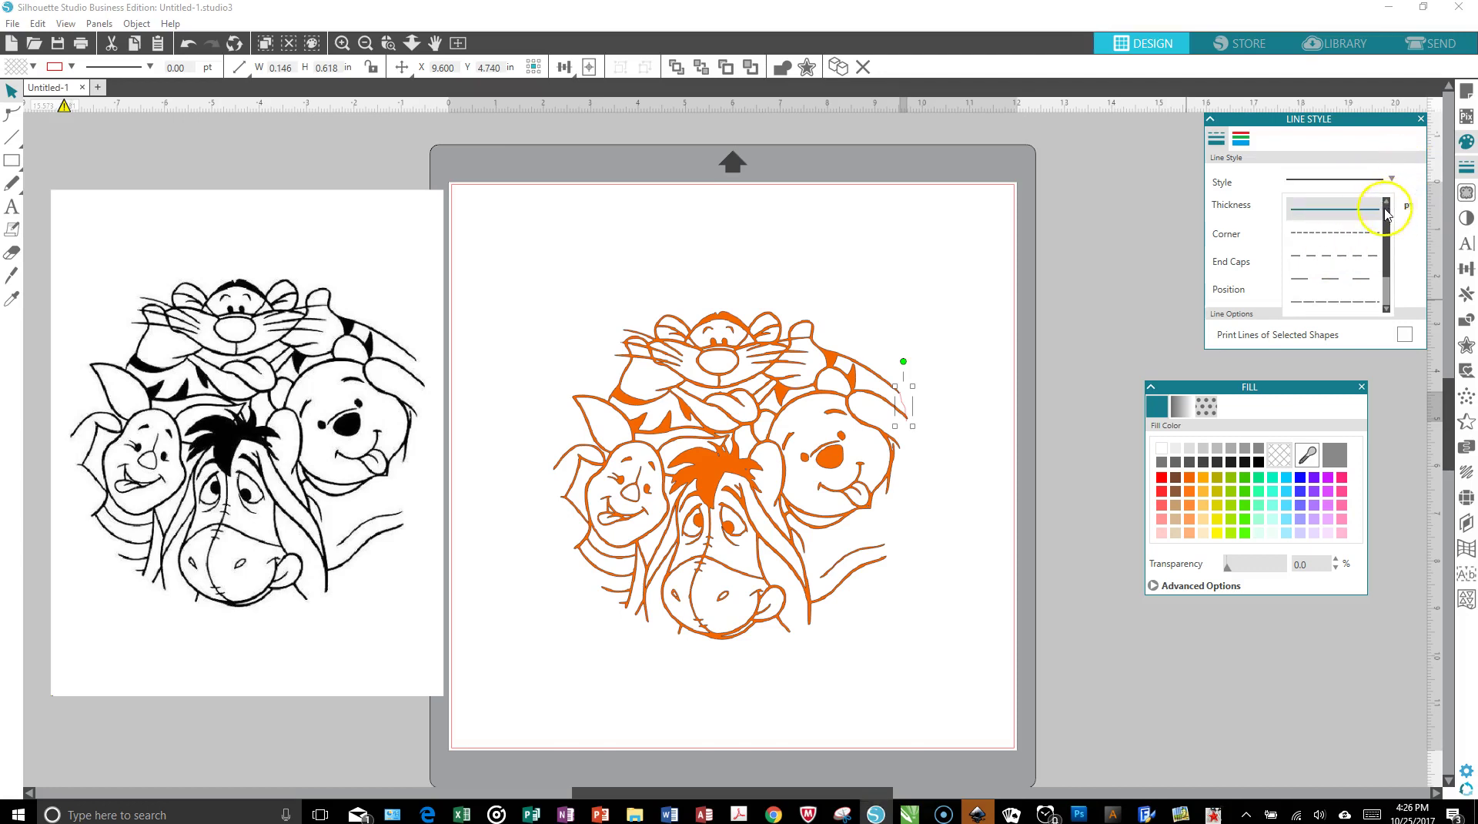
pyautogui.click(1261, 231)
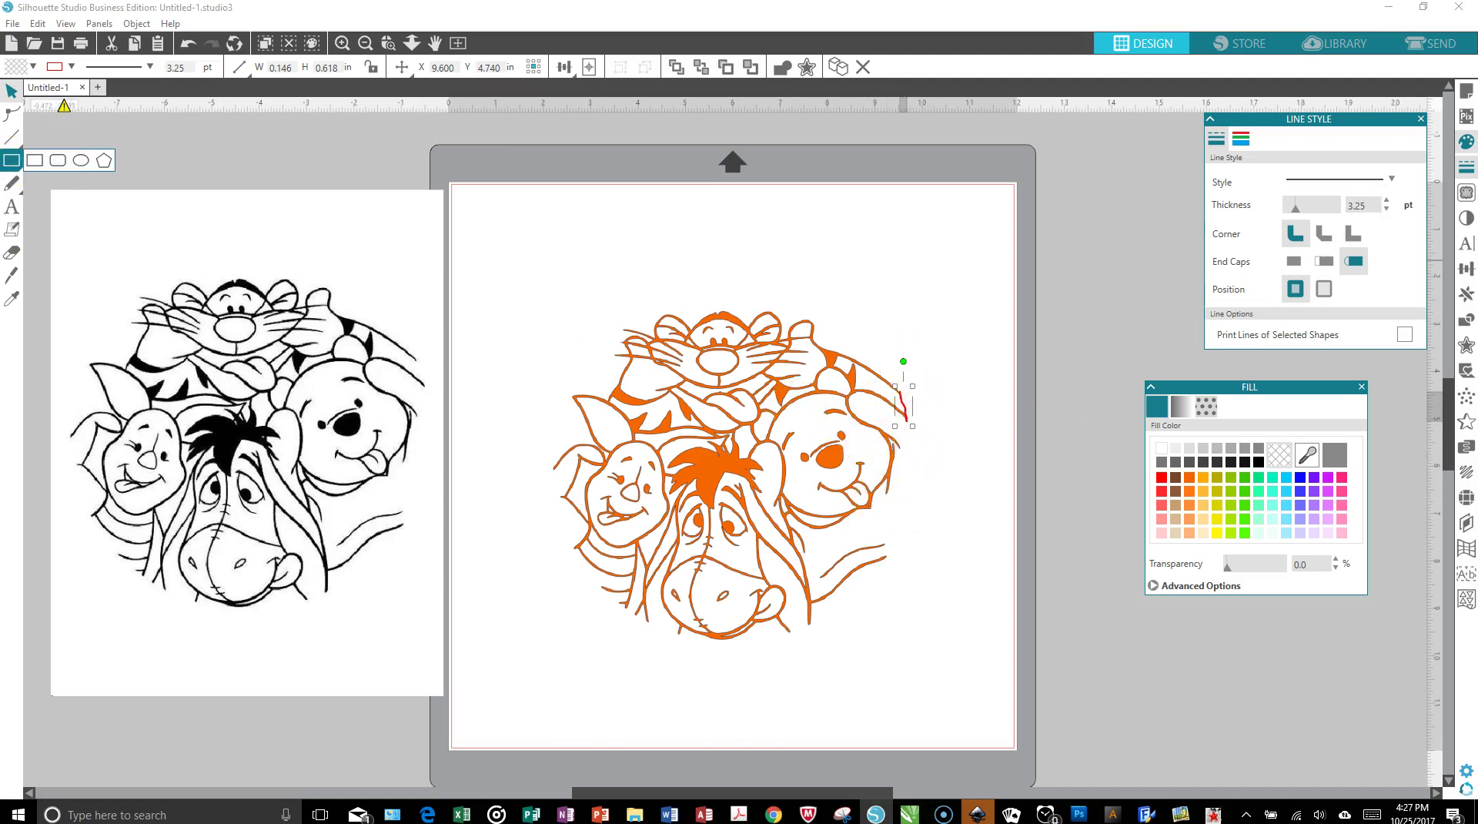
# - Draw a straight line about 0.2 by 0.54 in from the freehand line's lower end to the edge of Pooh's head
pyautogui.moveTo(7, 143)
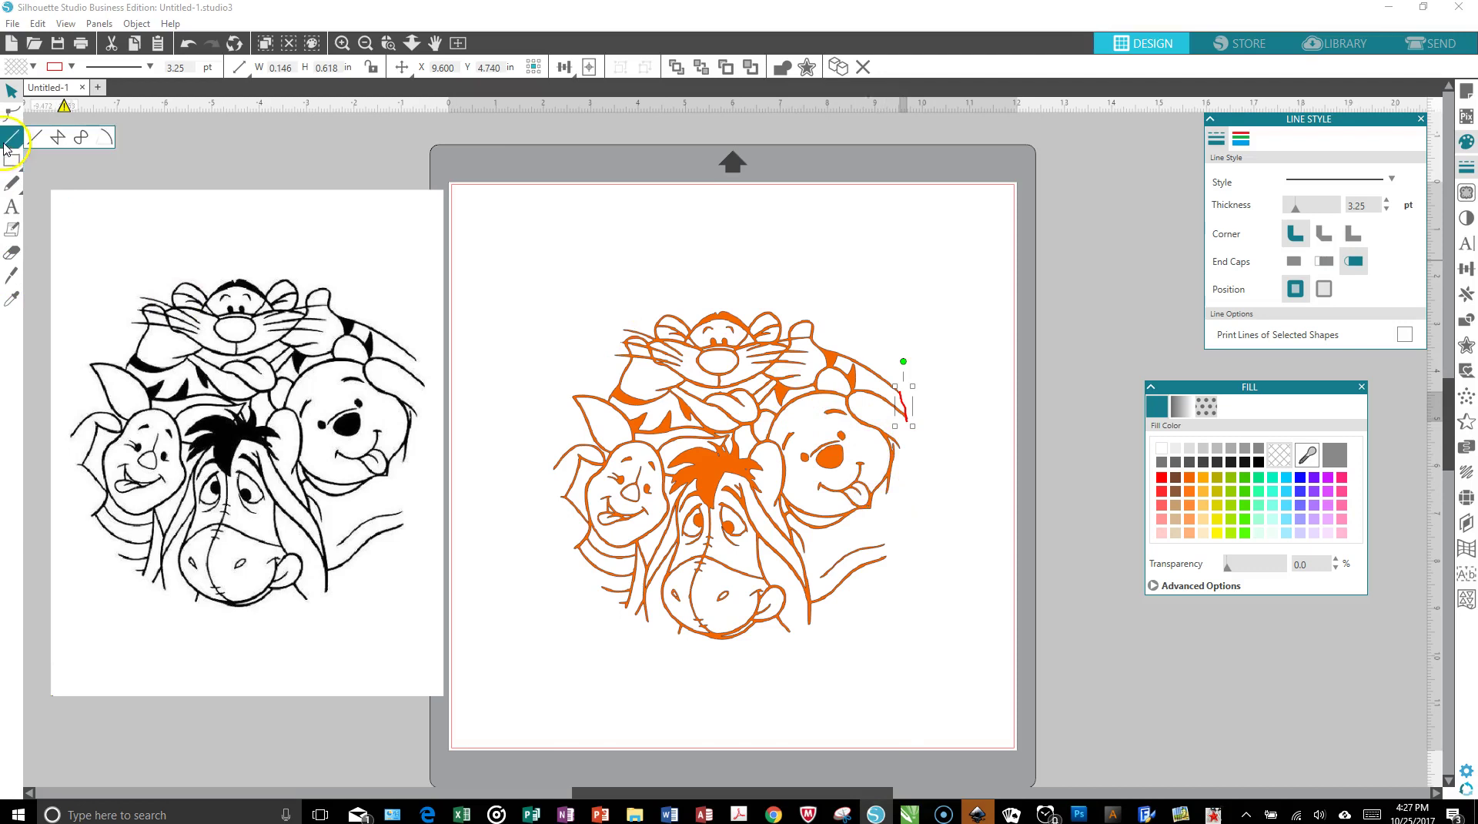
pyautogui.click(180, 151)
pyautogui.click(12, 137)
pyautogui.click(39, 136)
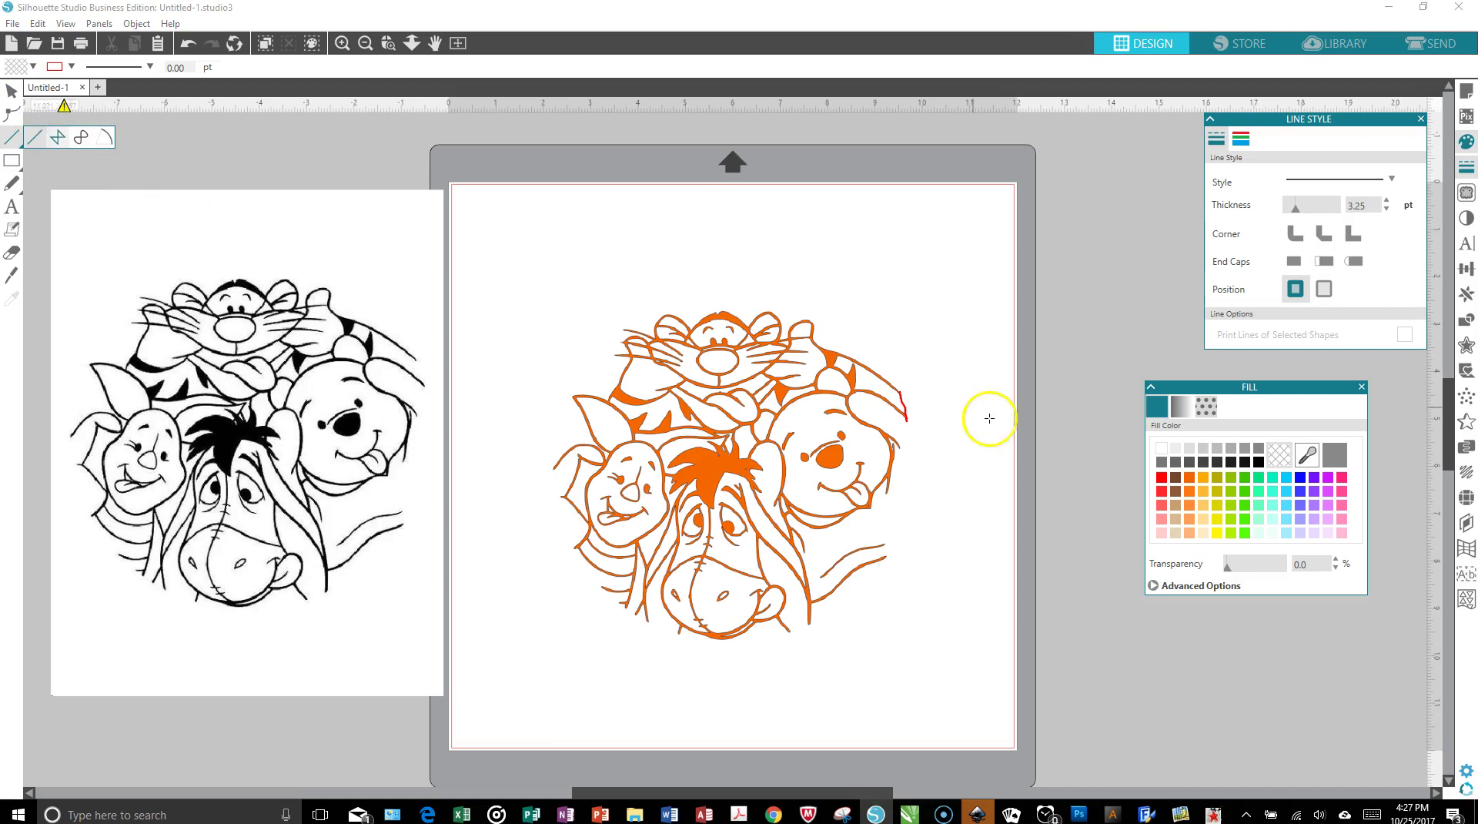
pyautogui.moveTo(909, 421); pyautogui.dragTo(899, 446)
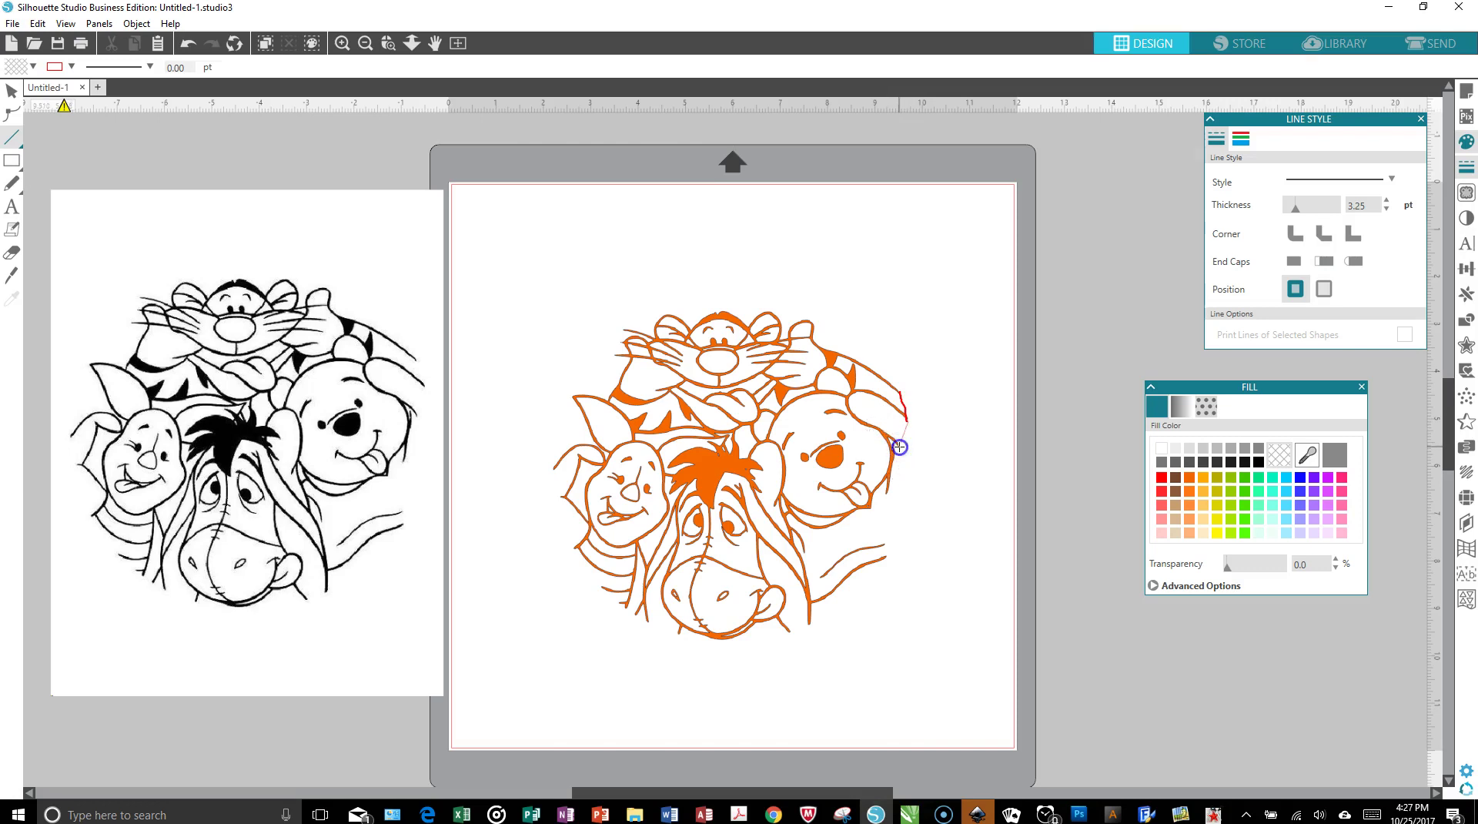
# - Set the thickness of the straight line beside Pooh's head to 3.00 pt
pyautogui.click(12, 91)
pyautogui.click(194, 46)
pyautogui.click(341, 43)
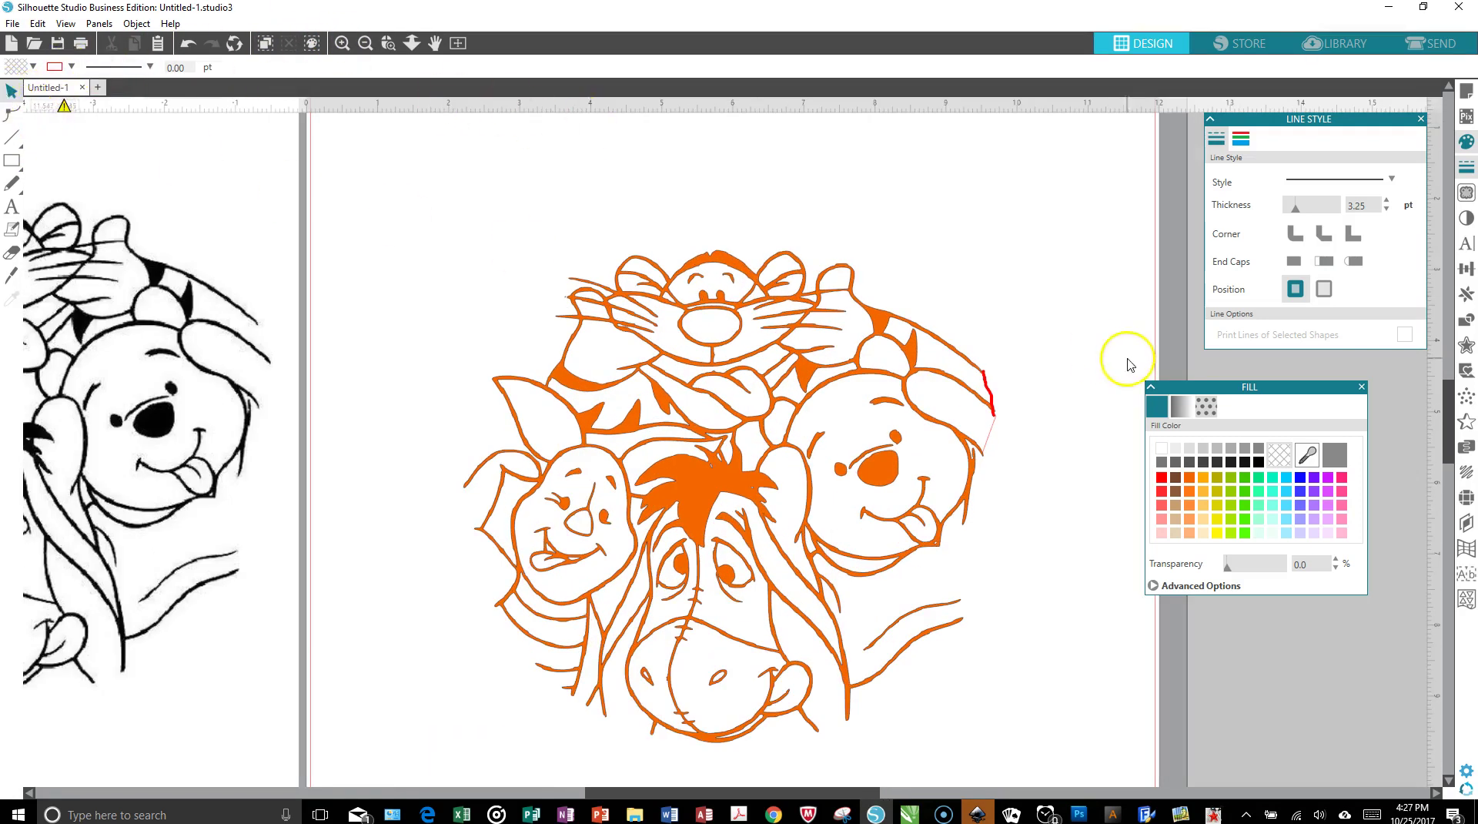
pyautogui.click(984, 429)
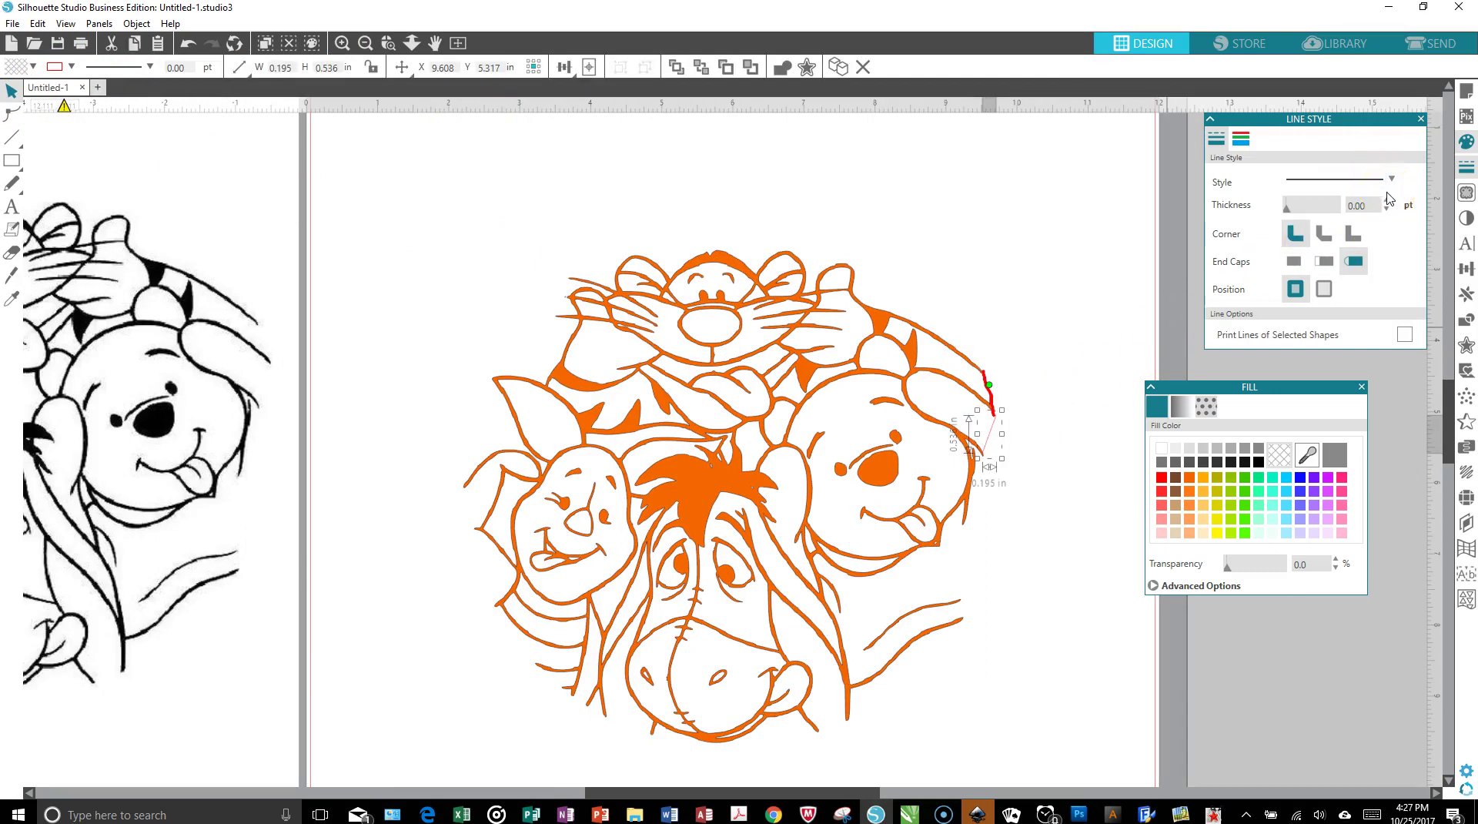
pyautogui.click(1385, 201)
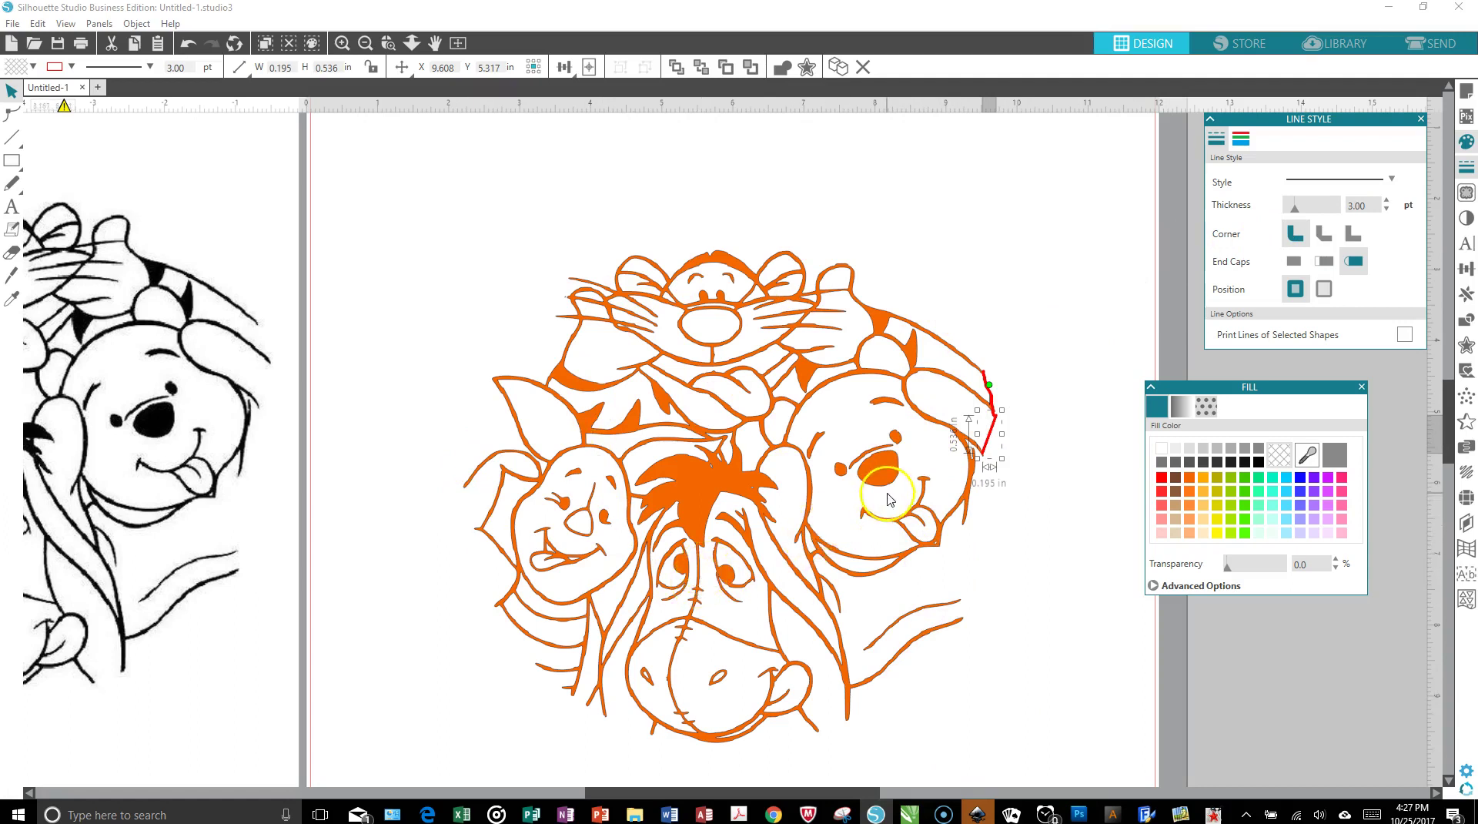
pyautogui.click(991, 428)
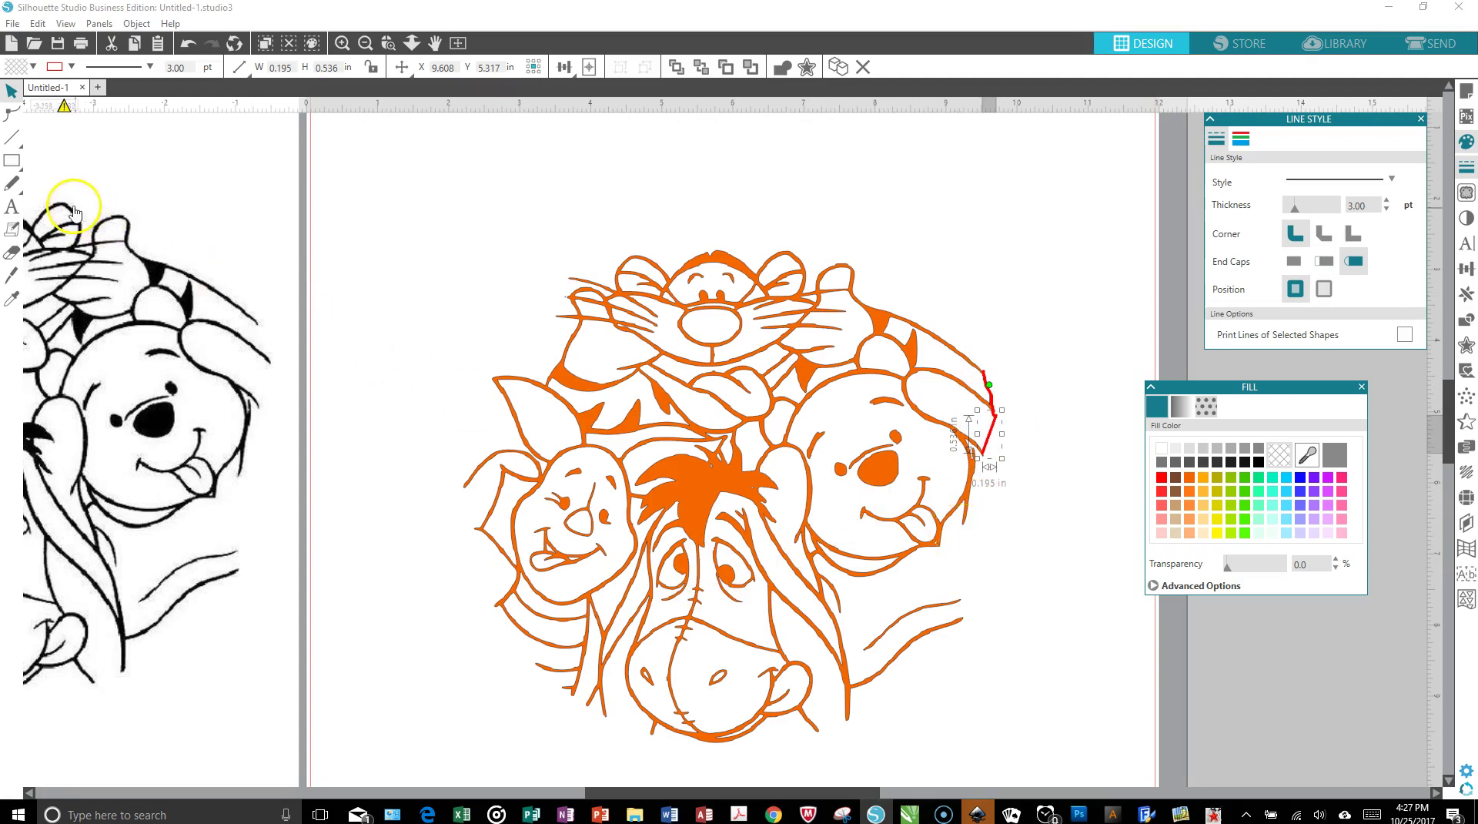
# - Draw a near-vertical line about 1.37 in tall from Pooh's cheek to the body line below and make it 3.25 pt thick
pyautogui.click(13, 143)
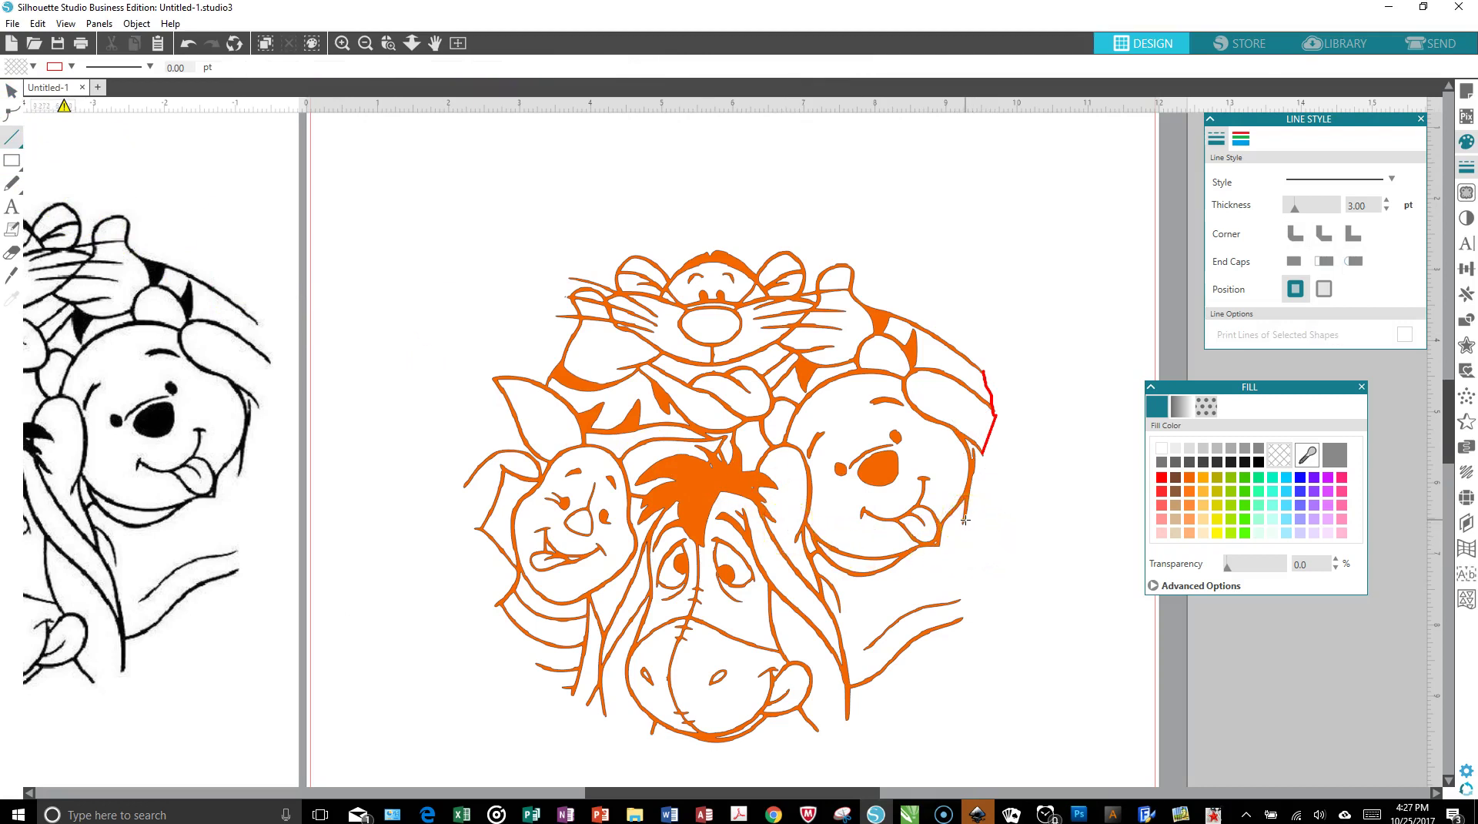
pyautogui.moveTo(963, 522); pyautogui.dragTo(960, 619)
pyautogui.click(12, 90)
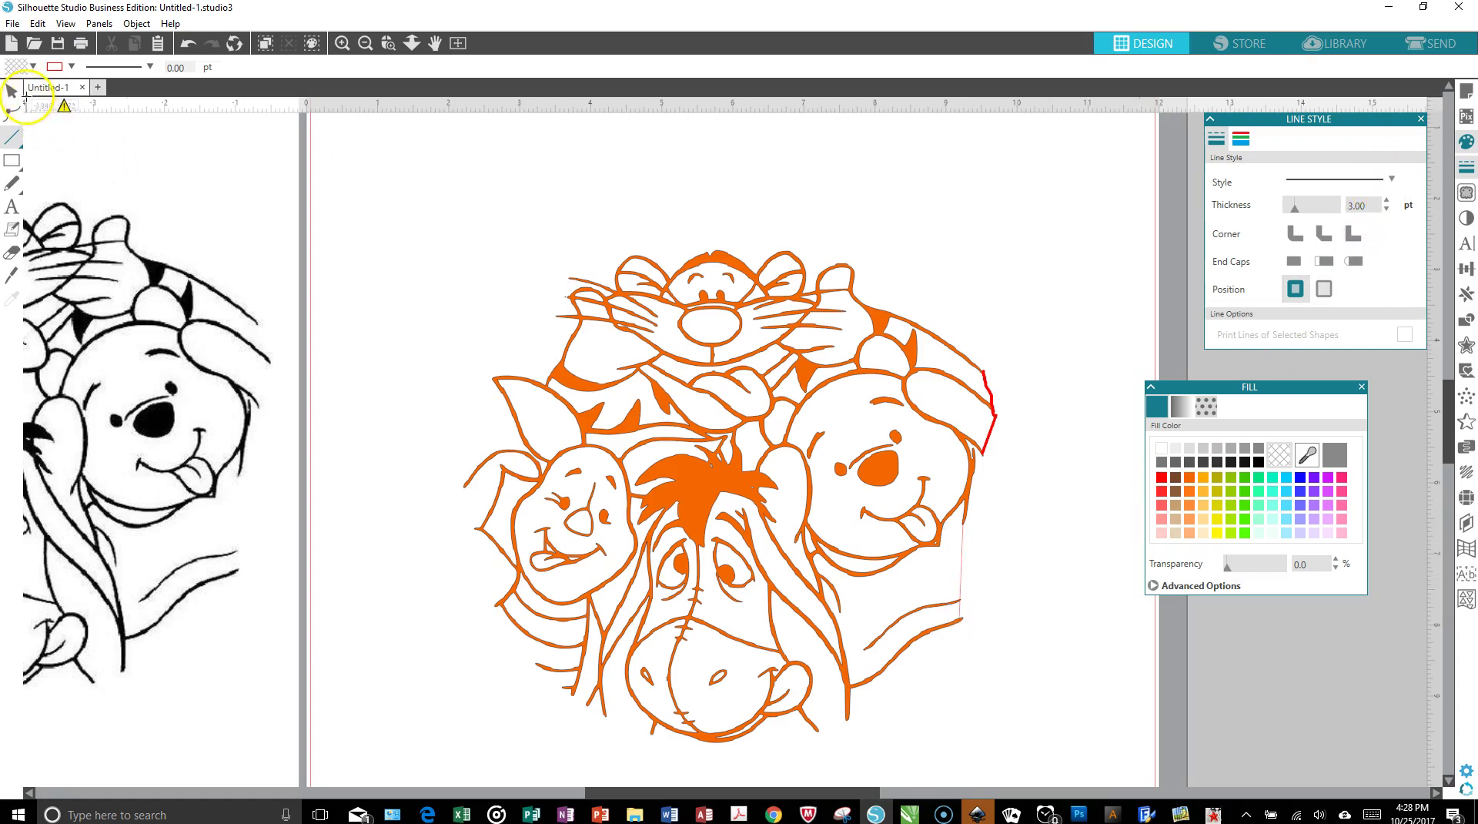
pyautogui.click(960, 578)
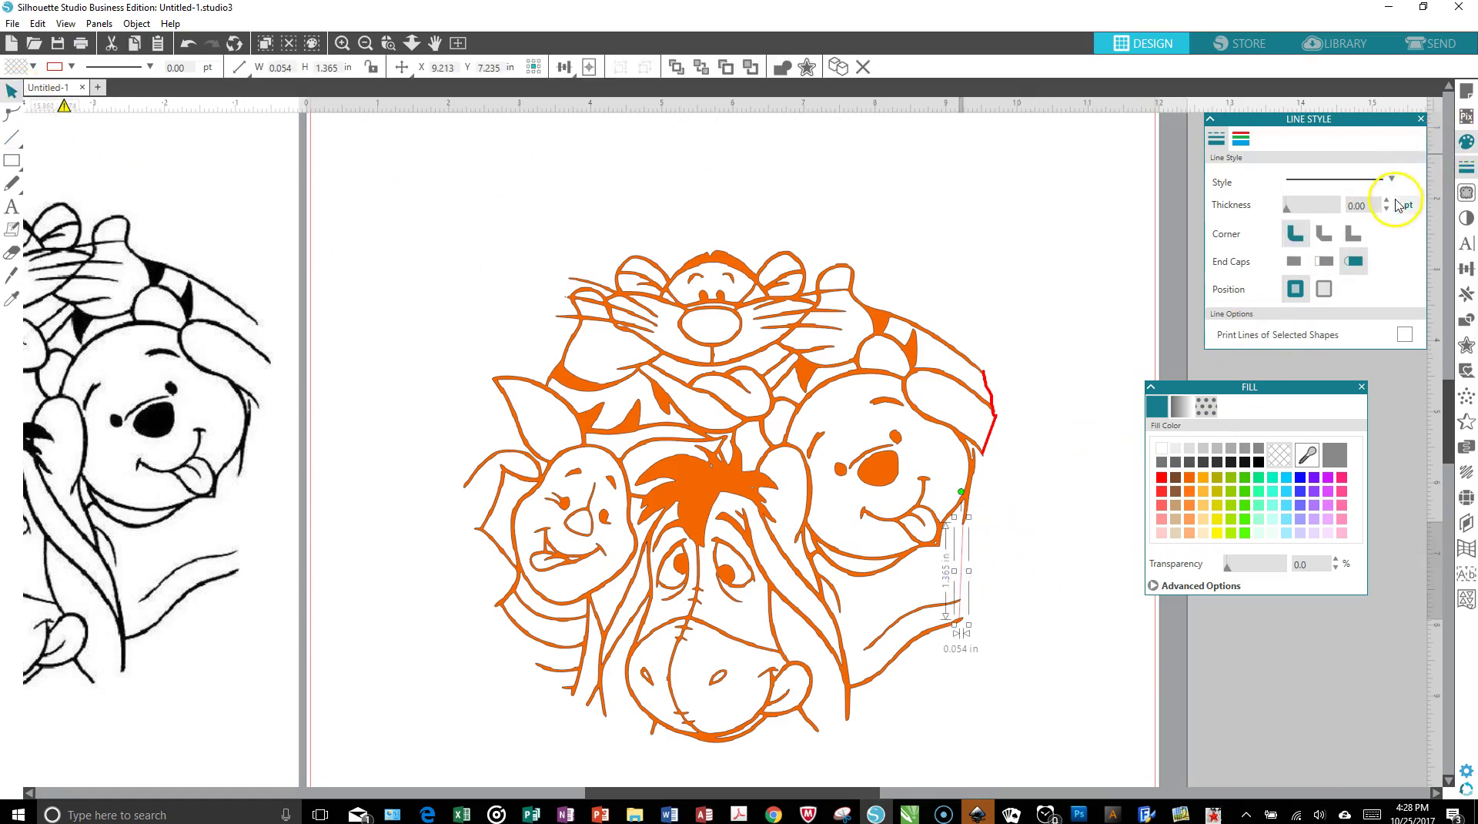
pyautogui.click(1386, 203)
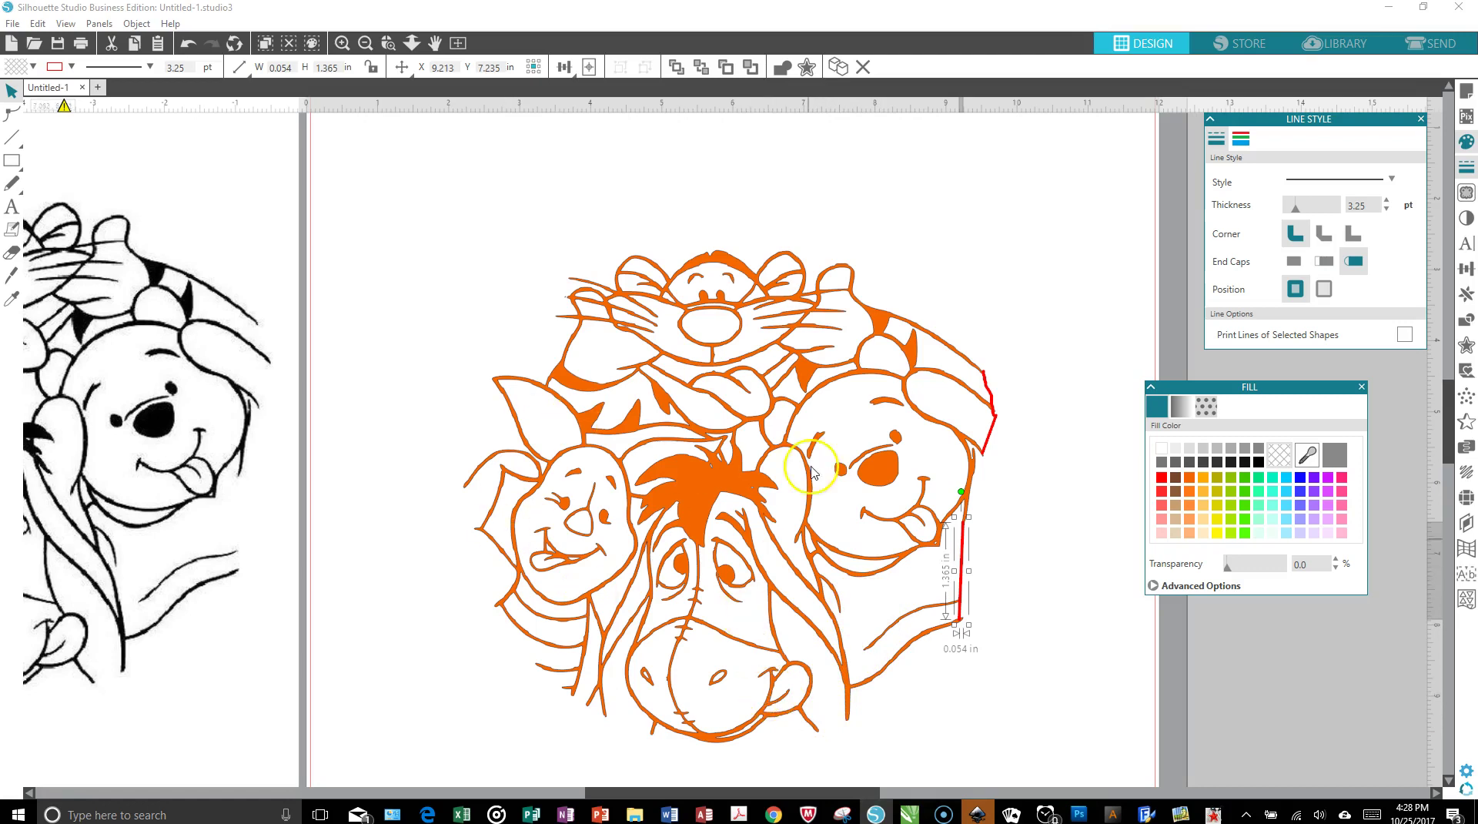
# - Select the traced design with all the added lines, fill it with black and set the line colour to black
pyautogui.moveTo(615, 796); pyautogui.dragTo(489, 787)
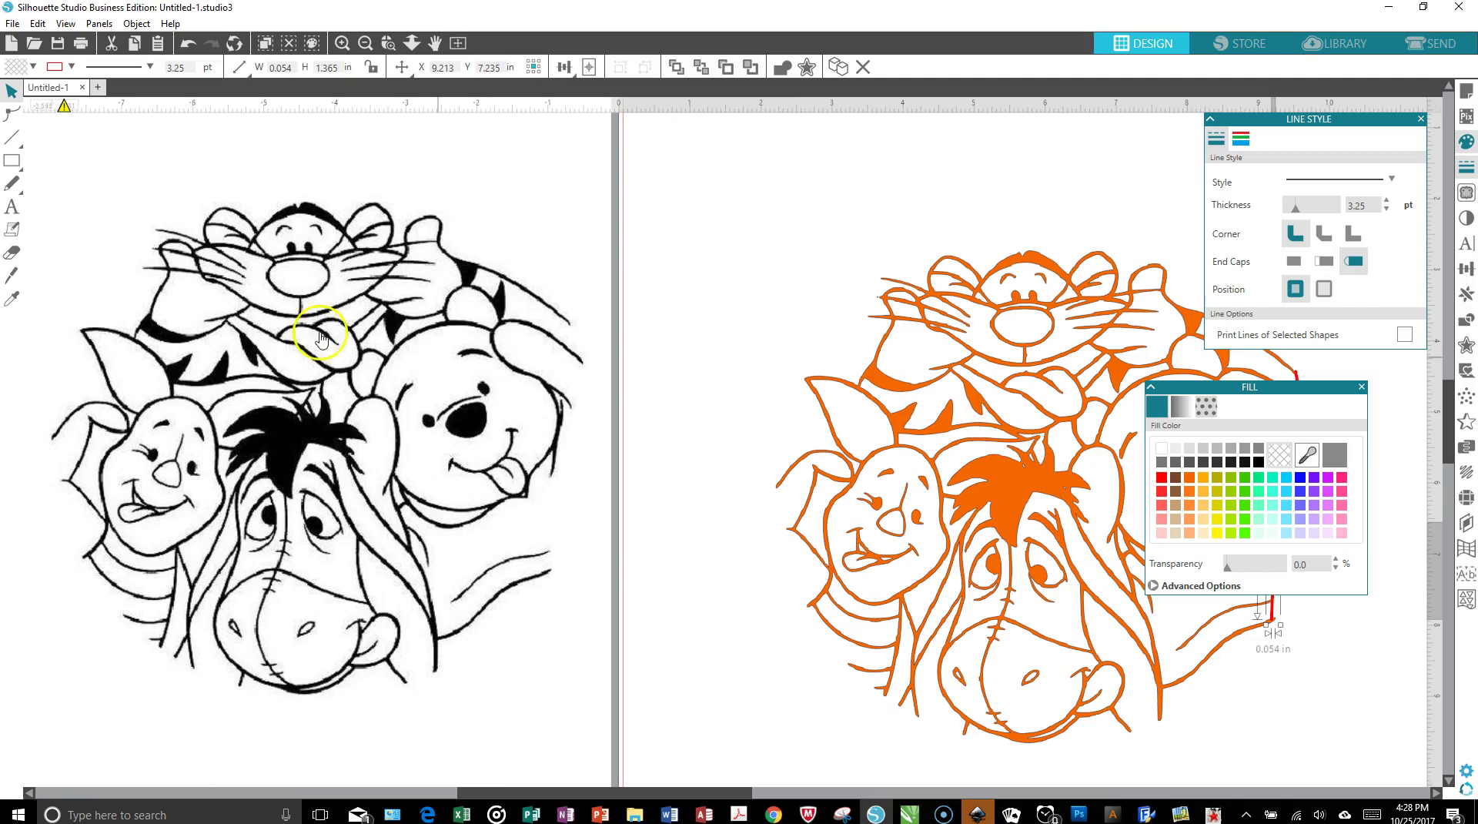
pyautogui.moveTo(607, 798); pyautogui.dragTo(731, 817)
pyautogui.scroll(-1, 875, 579)
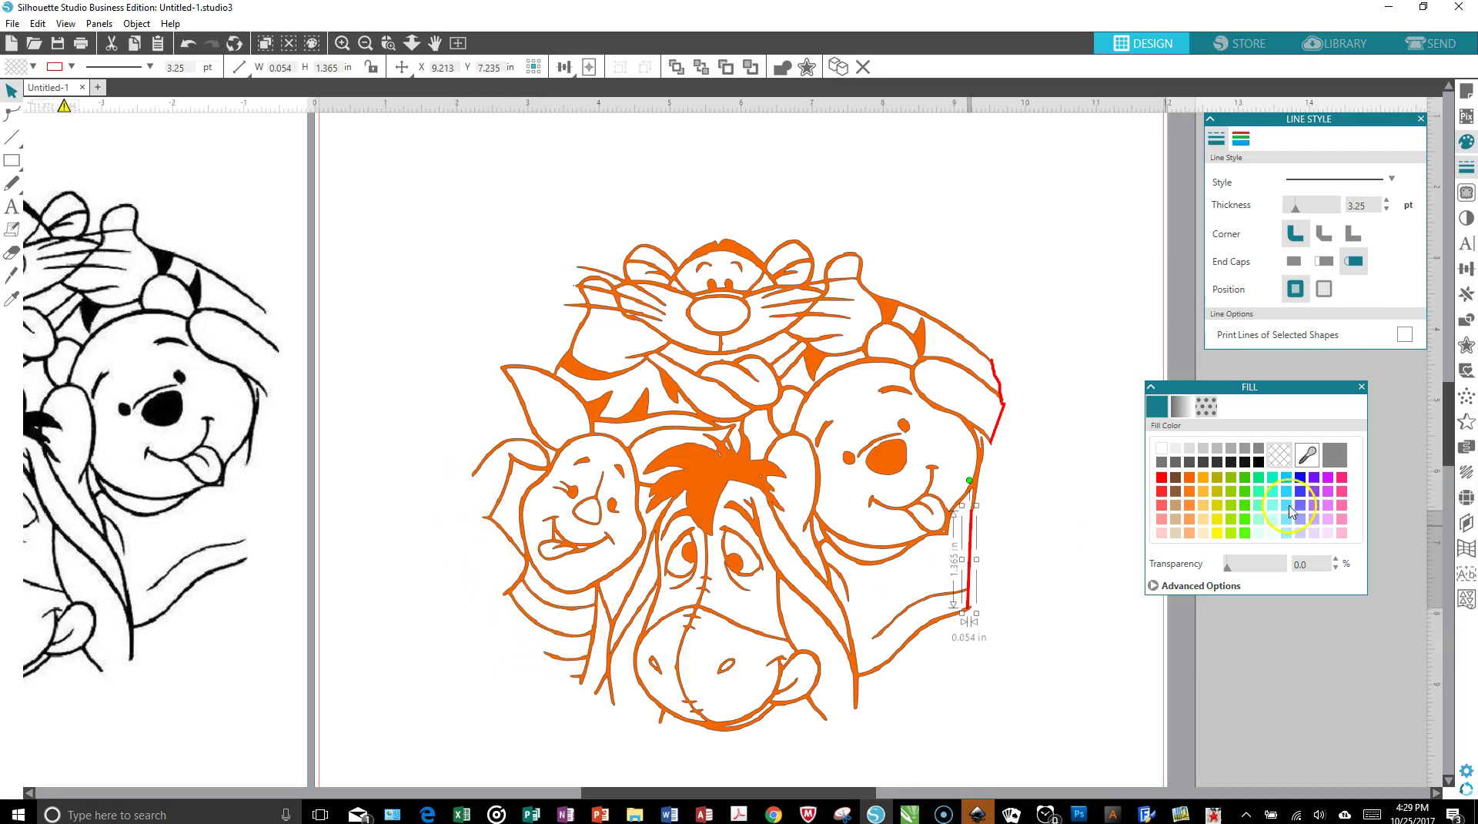
pyautogui.click(1089, 466)
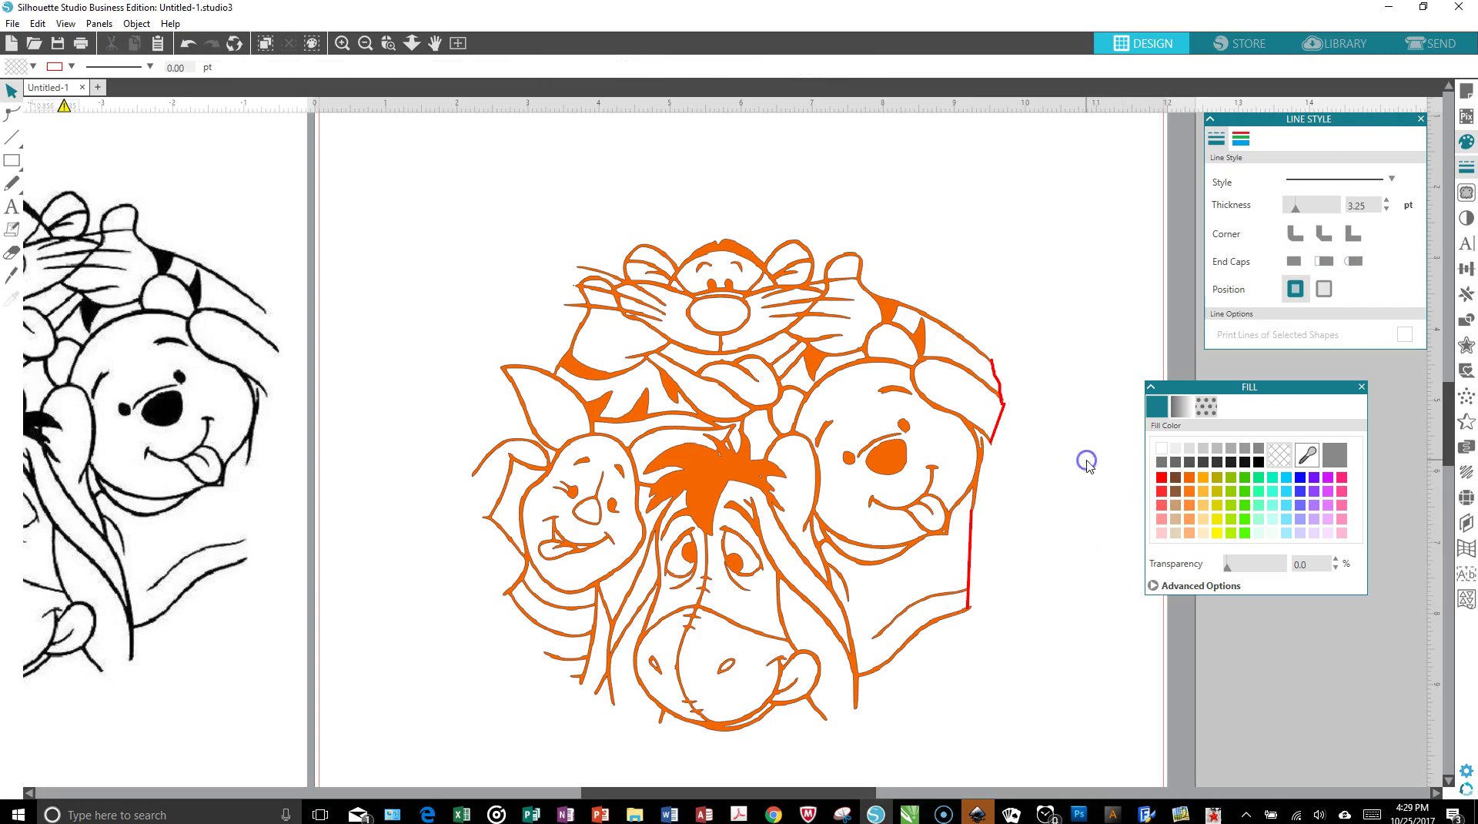
pyautogui.moveTo(411, 161); pyautogui.dragTo(1060, 757)
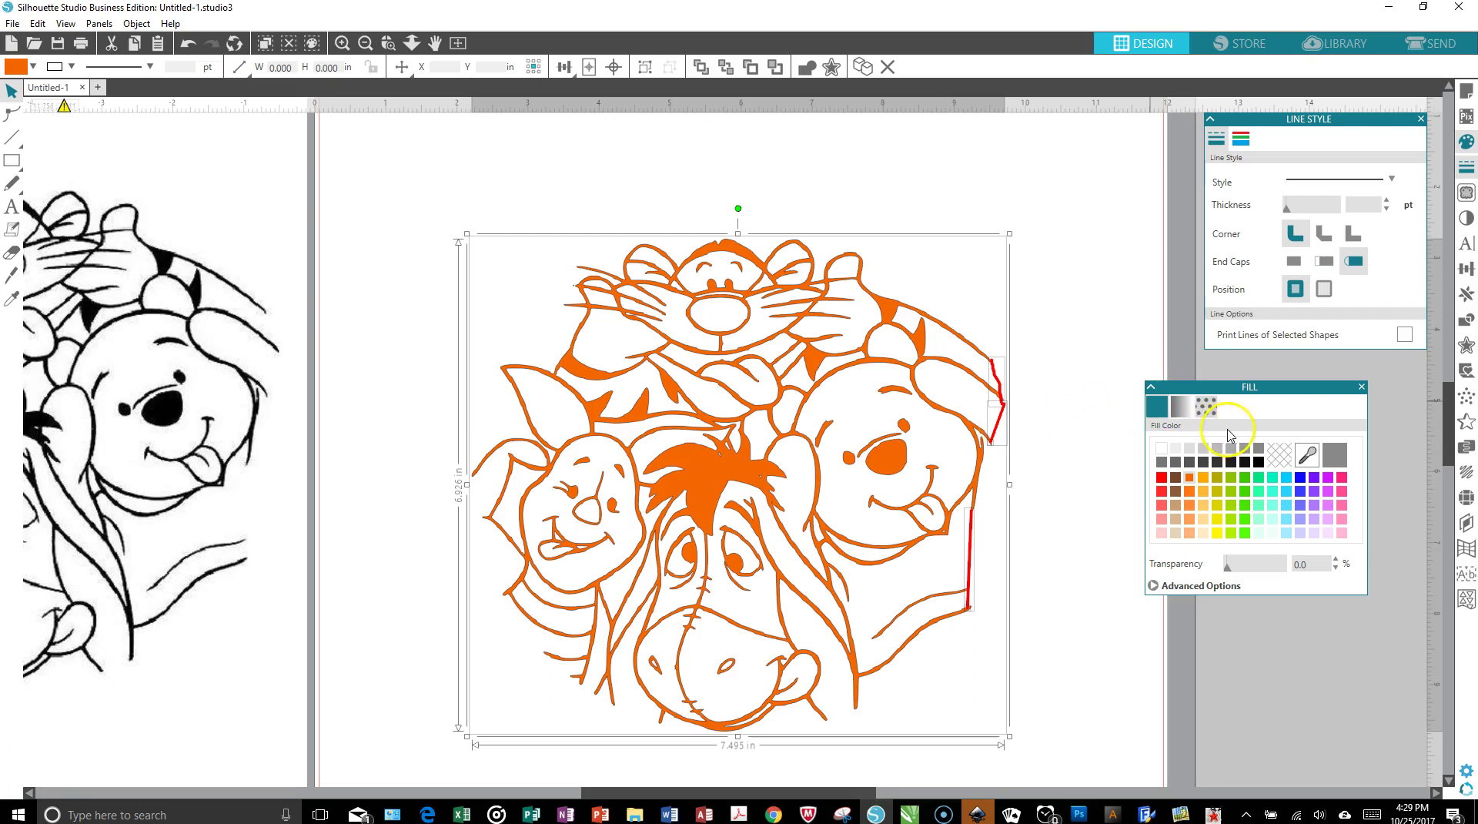
pyautogui.click(1260, 462)
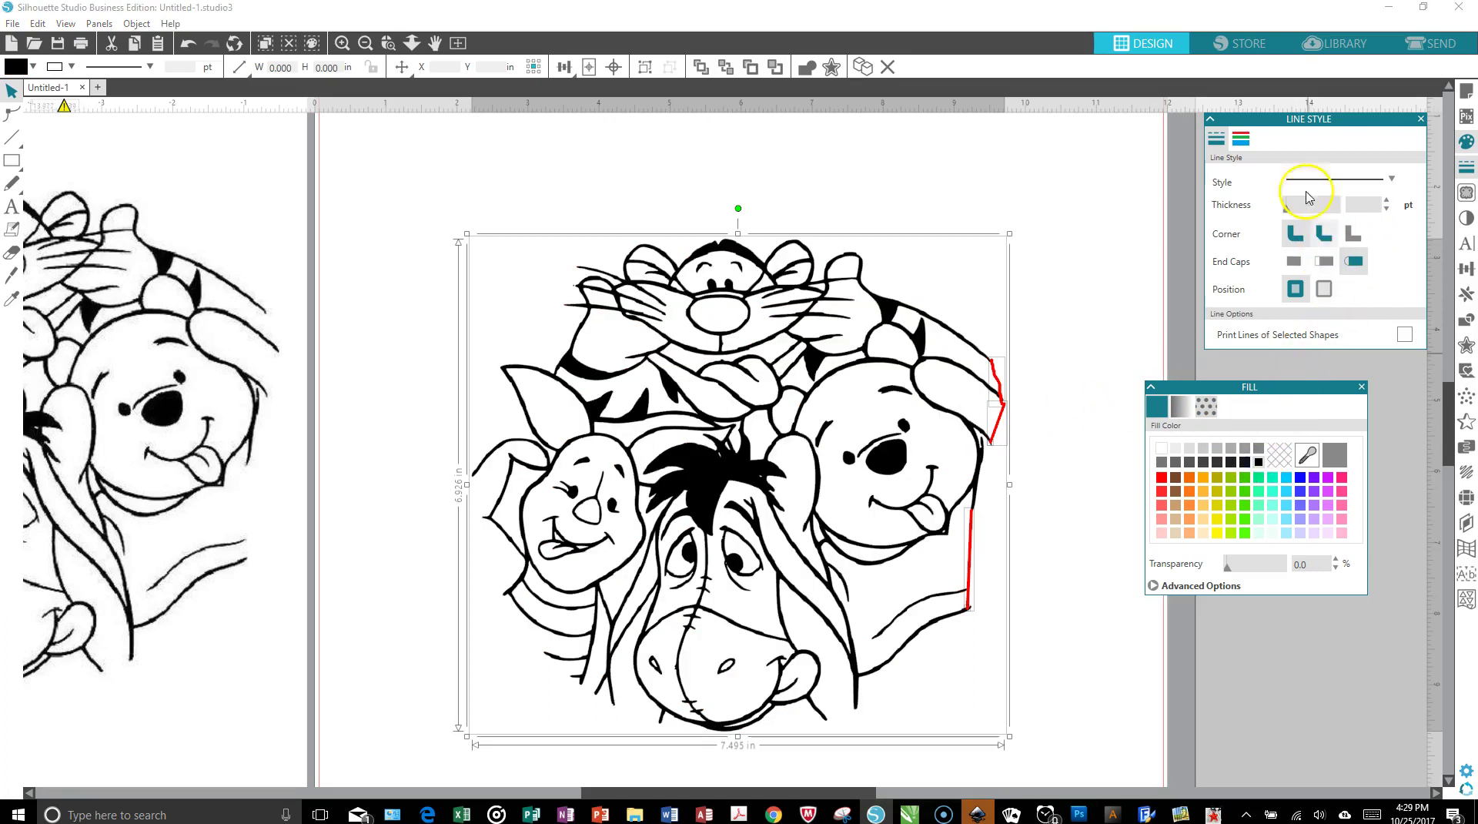
pyautogui.click(1242, 140)
pyautogui.click(1313, 192)
pyautogui.click(1317, 193)
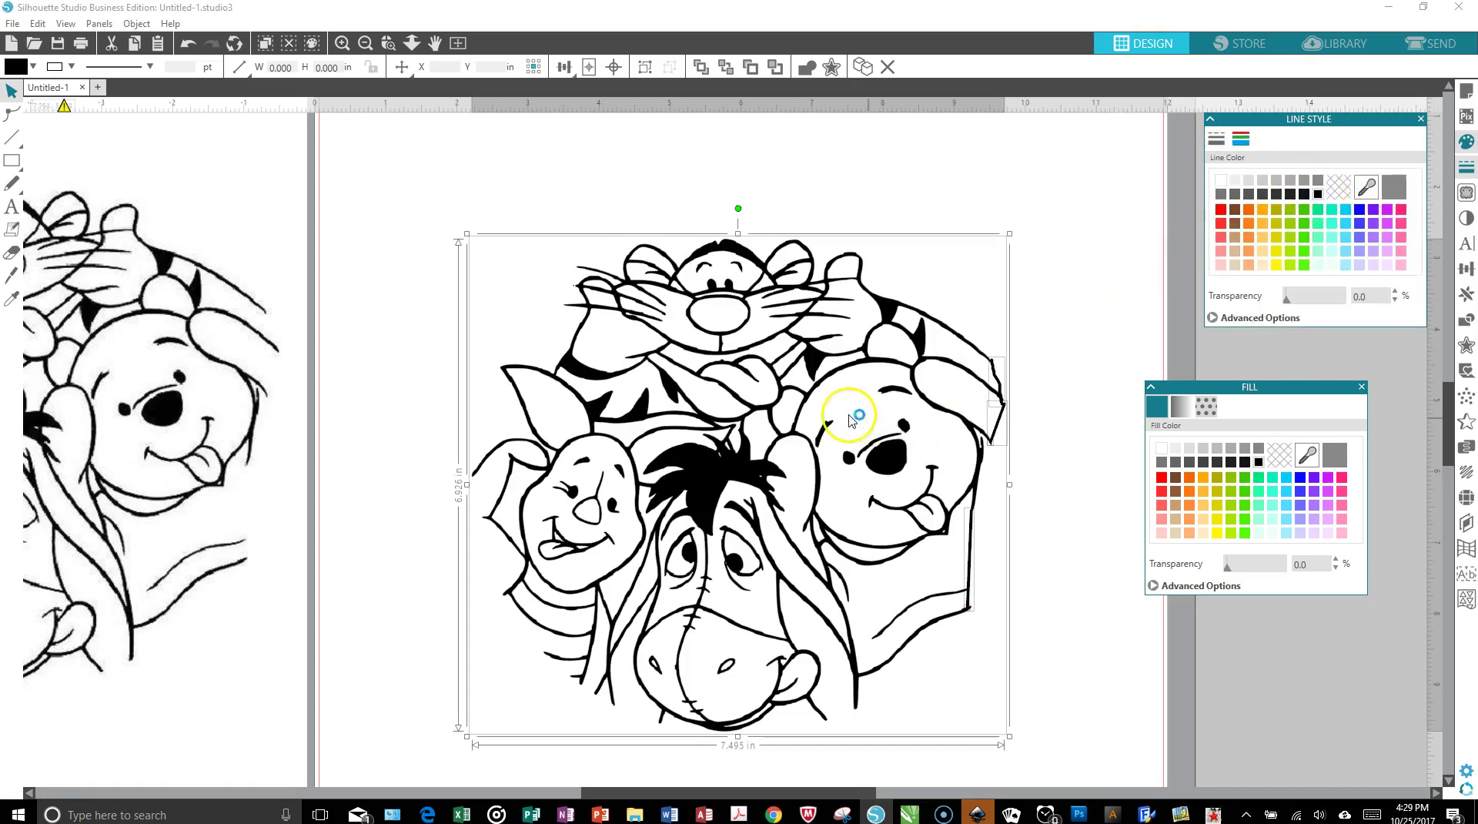
# - Group the traced design with the added lines and close the fill and line style settings
pyautogui.rightClick(783, 402)
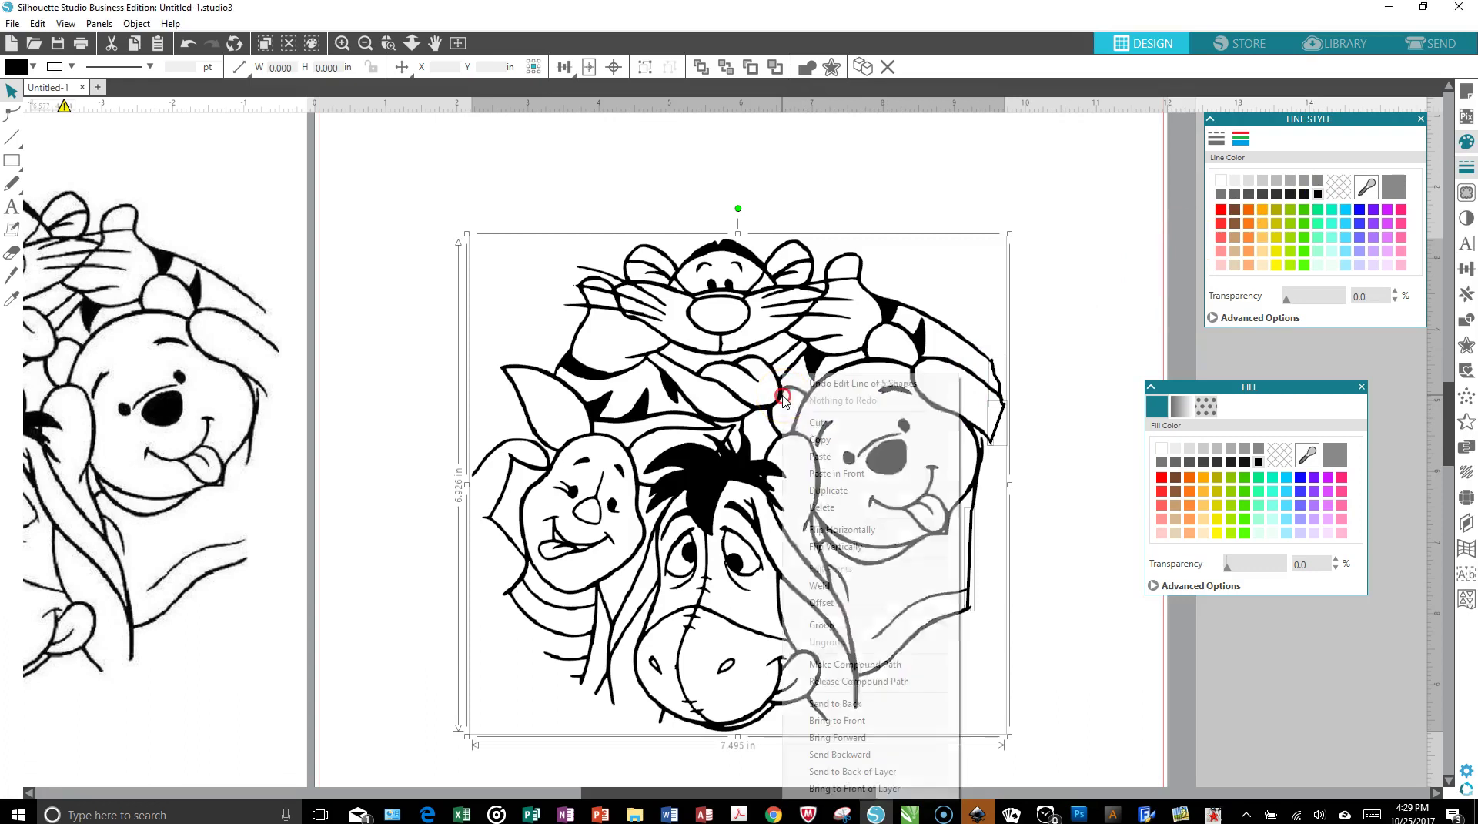
pyautogui.click(847, 624)
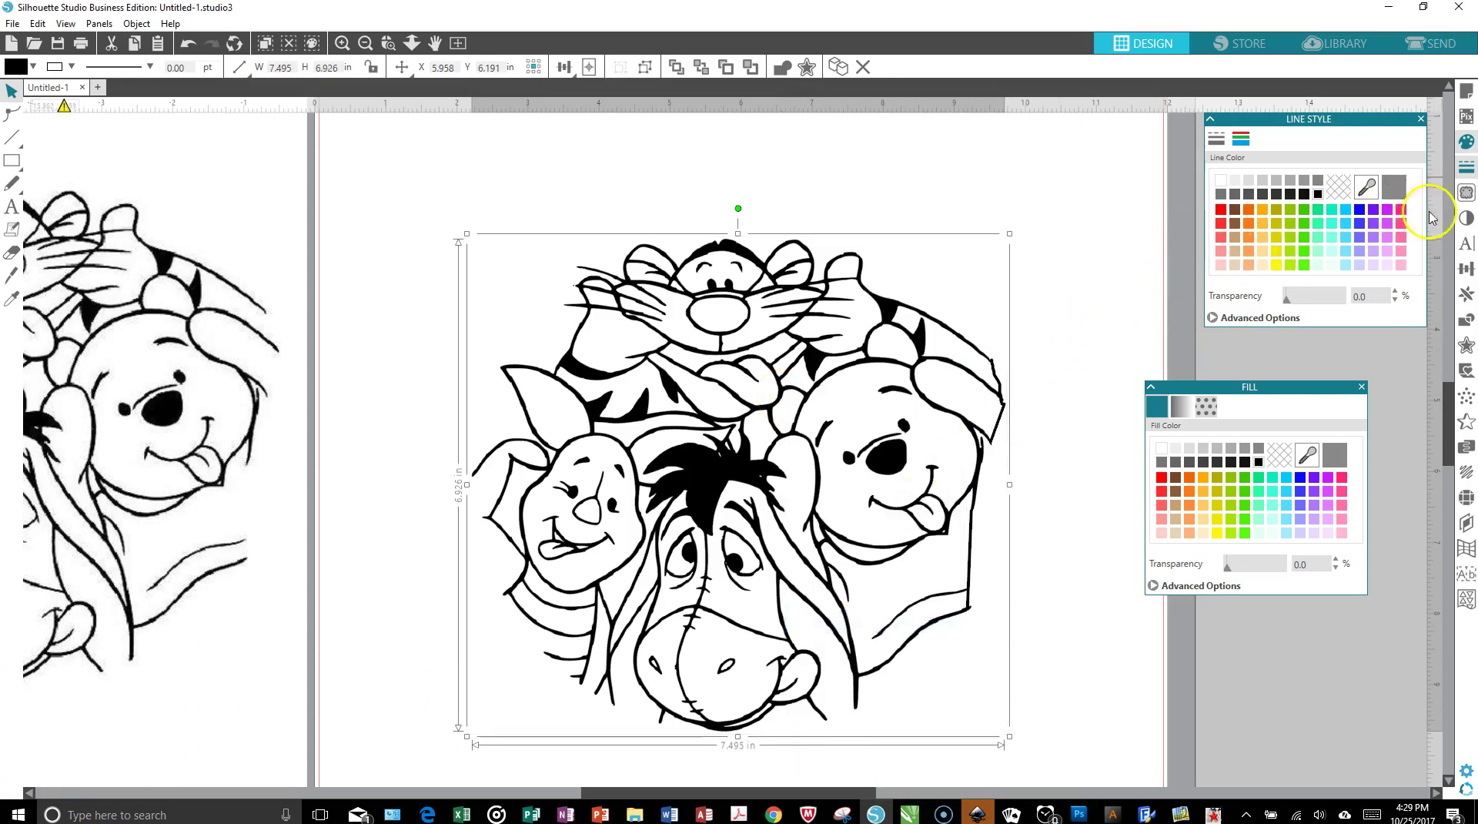
pyautogui.click(1051, 292)
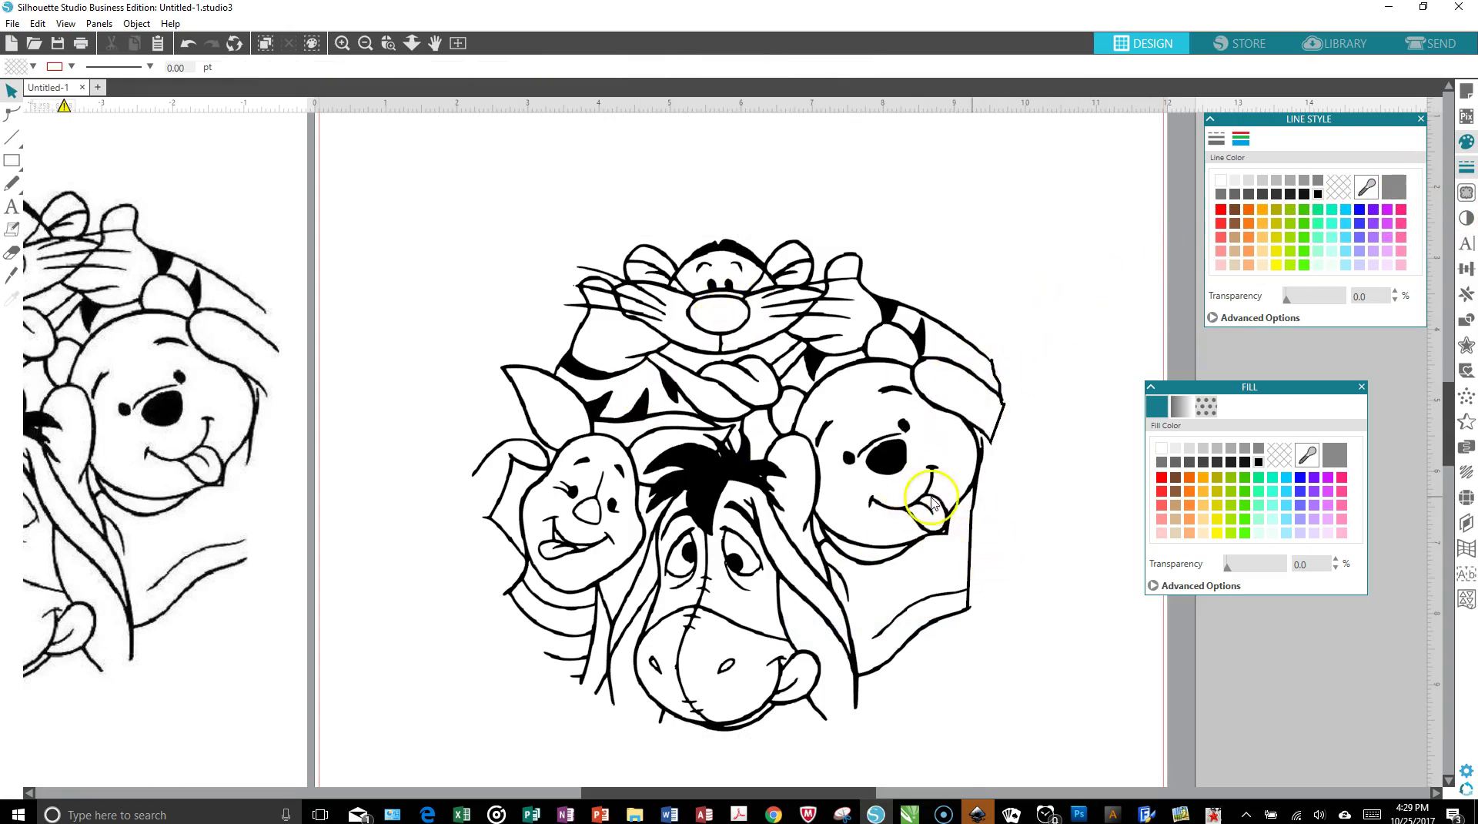
pyautogui.click(1362, 387)
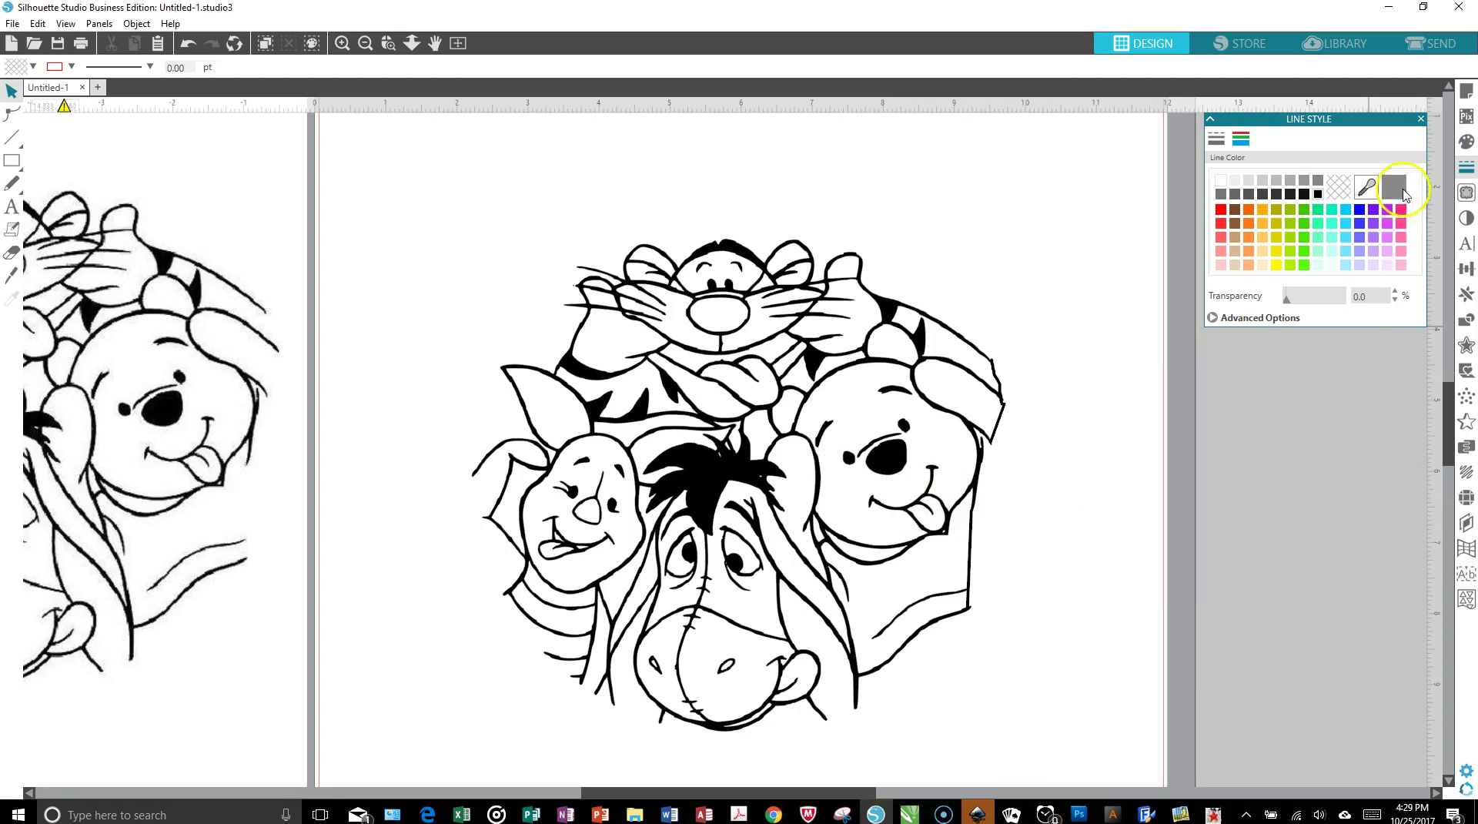
pyautogui.click(1421, 119)
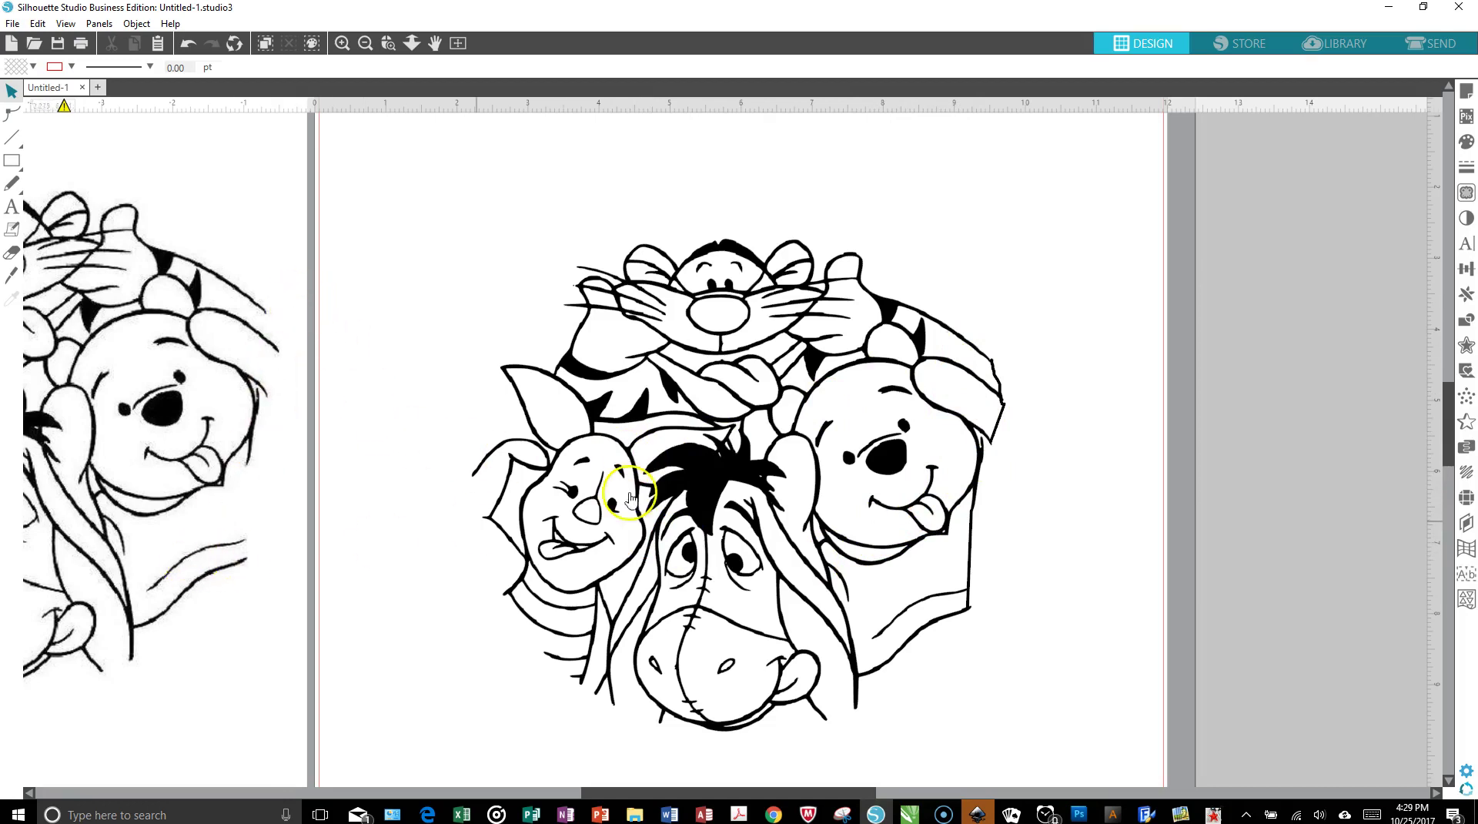
# - Trace the grouped black design with solid-fill preview and 45% threshold, using a trace area of about 8.6 by 7.8 in
pyautogui.click(1467, 194)
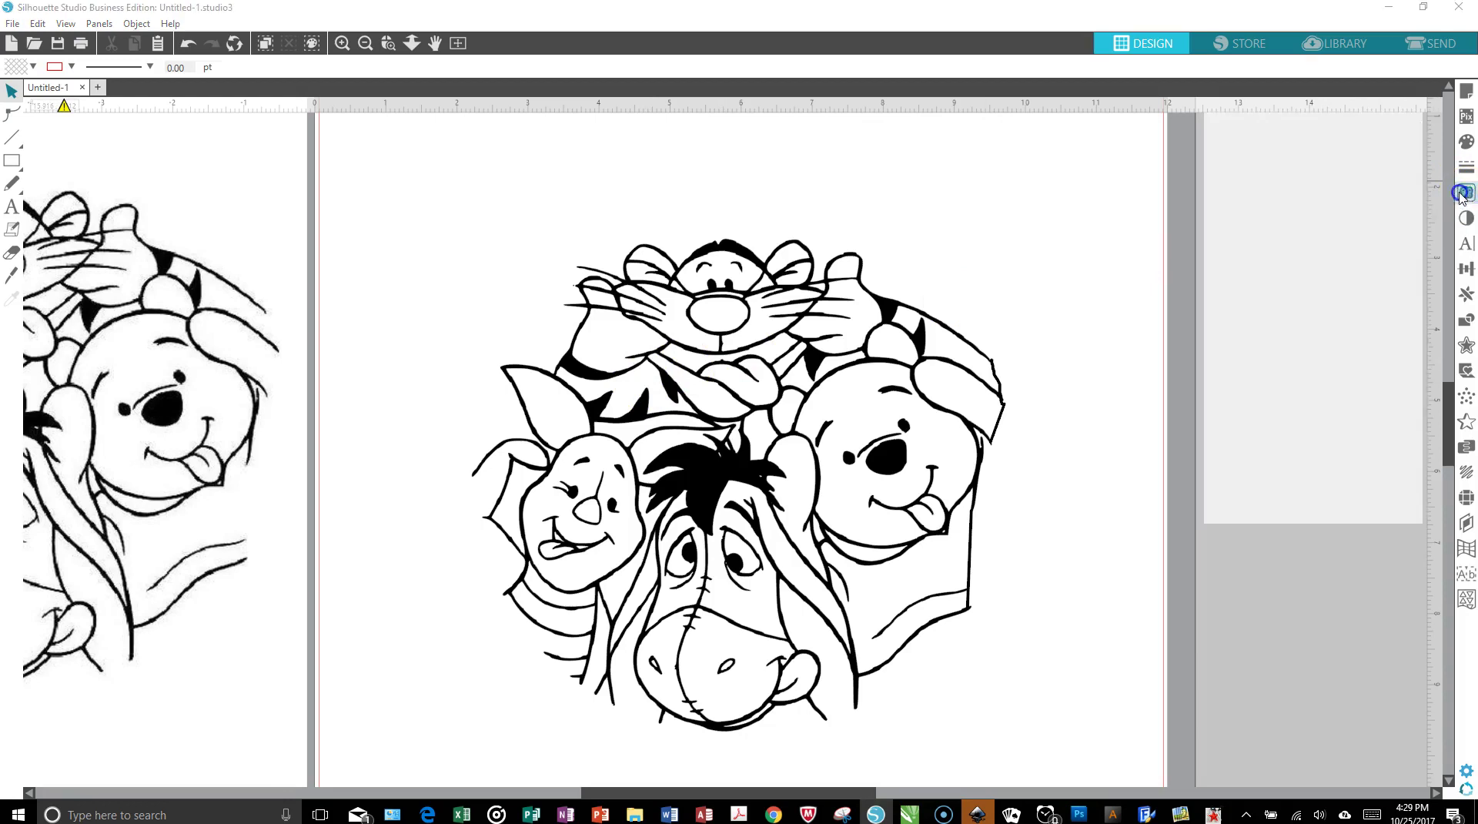
pyautogui.click(1230, 190)
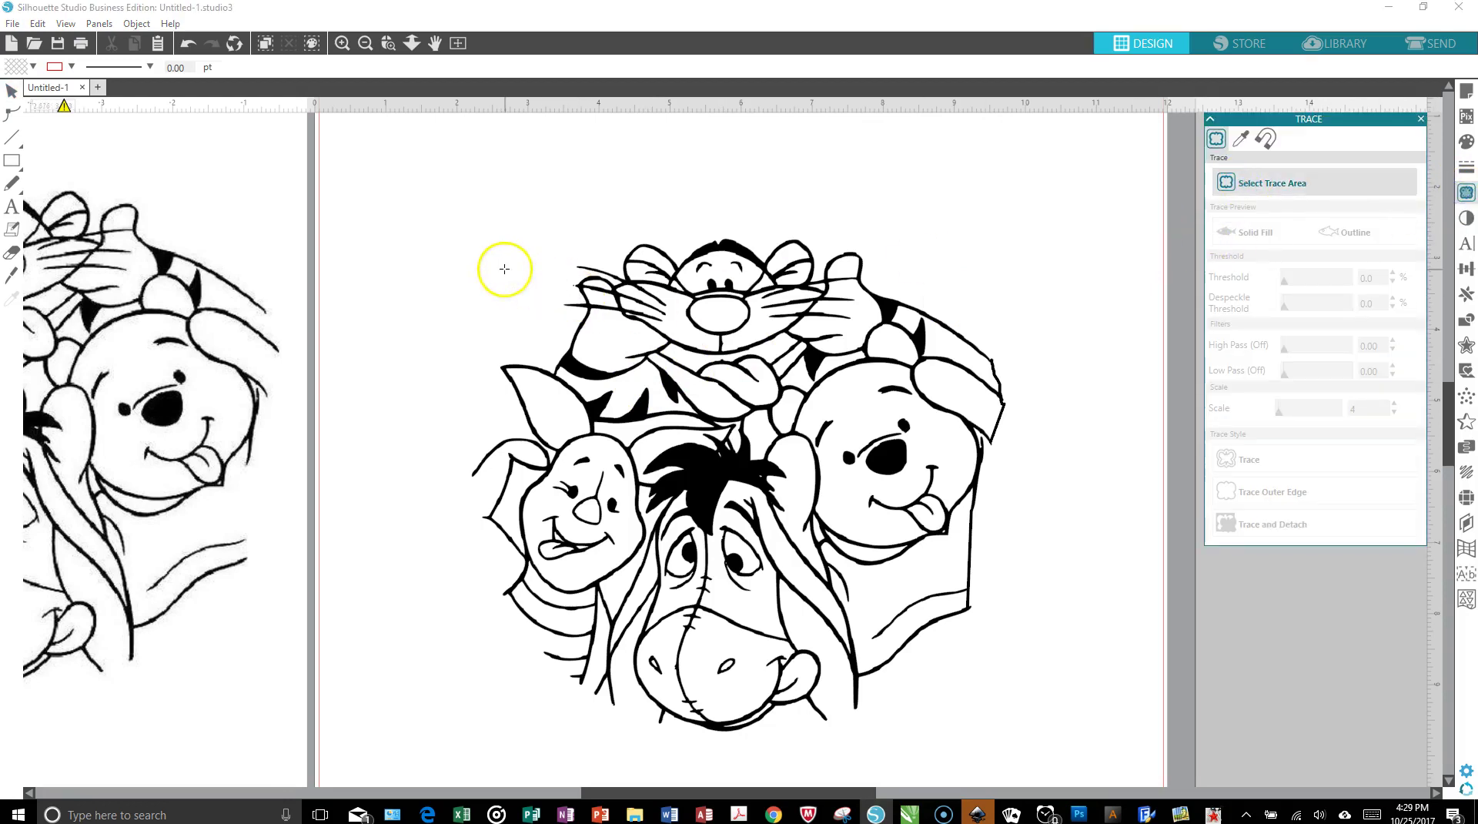
pyautogui.moveTo(420, 202)
pyautogui.mouseDown()
pyautogui.moveTo(920, 594)
pyautogui.moveTo(1033, 761)
pyautogui.mouseUp()
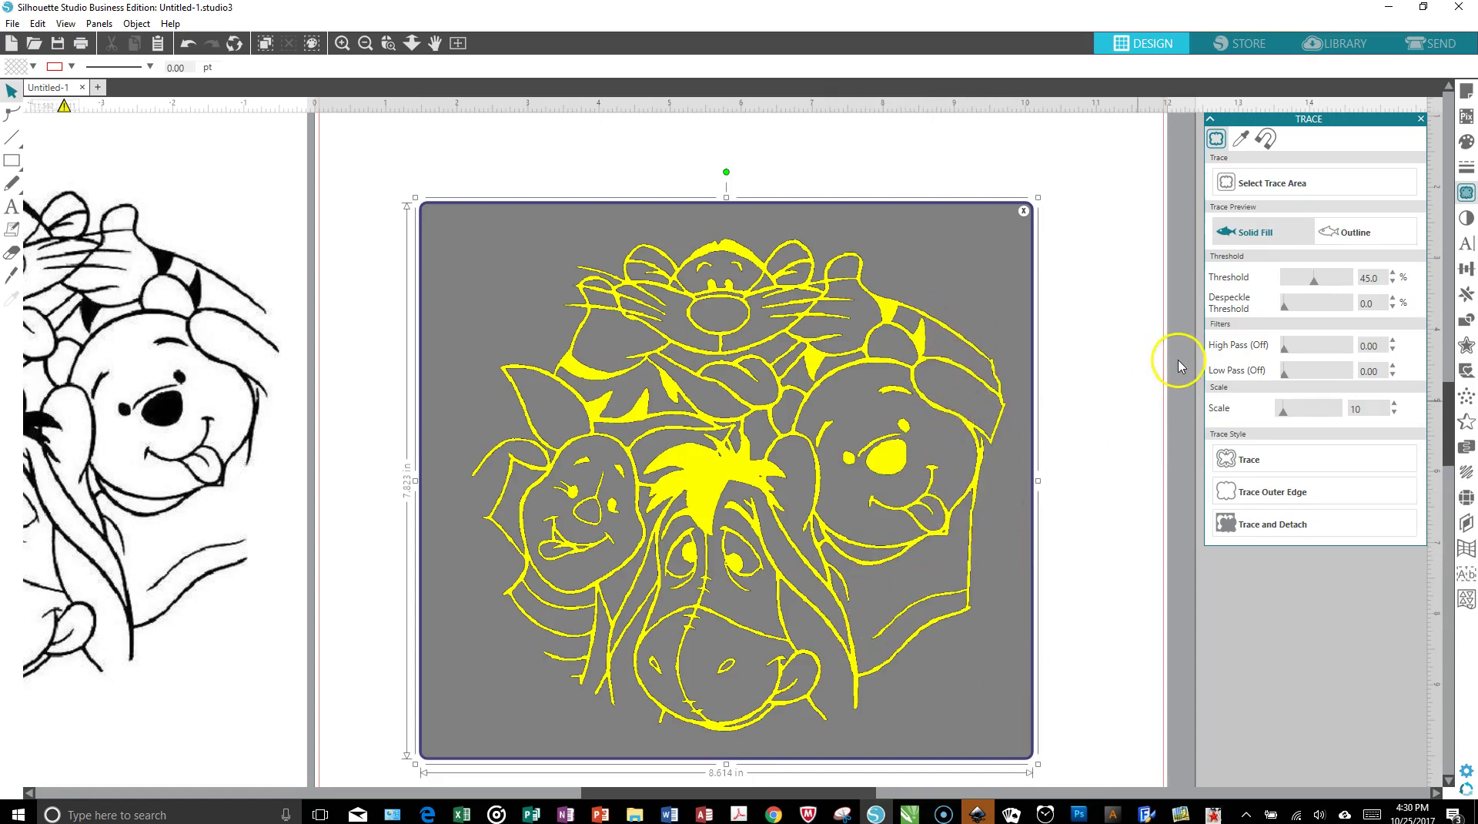
pyautogui.click(1267, 457)
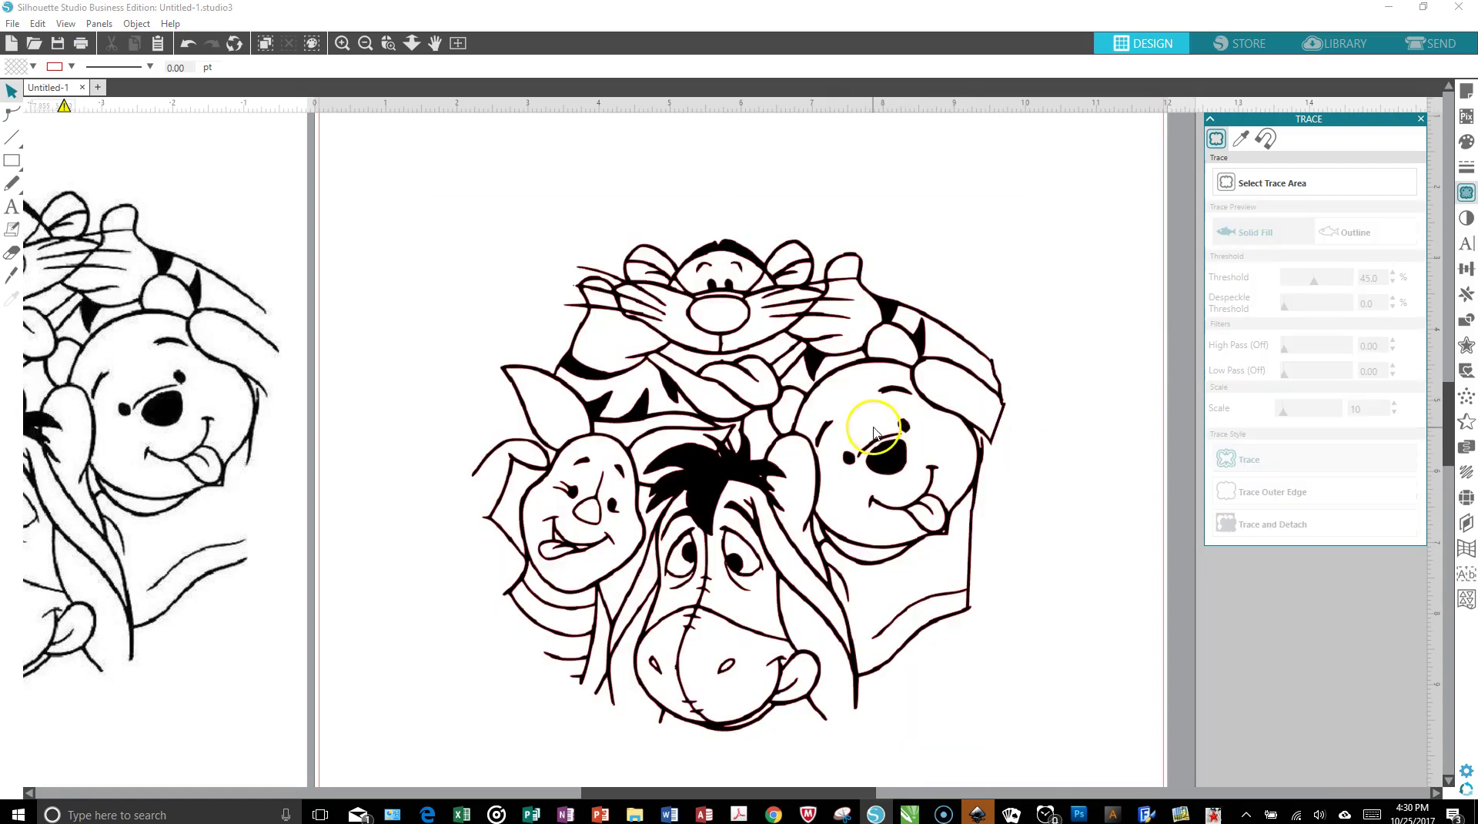
# - Separate the new trace from the black design, placing the black design beside the page over the original image and the trace on the page
pyautogui.moveTo(874, 430); pyautogui.dragTo(620, 446)
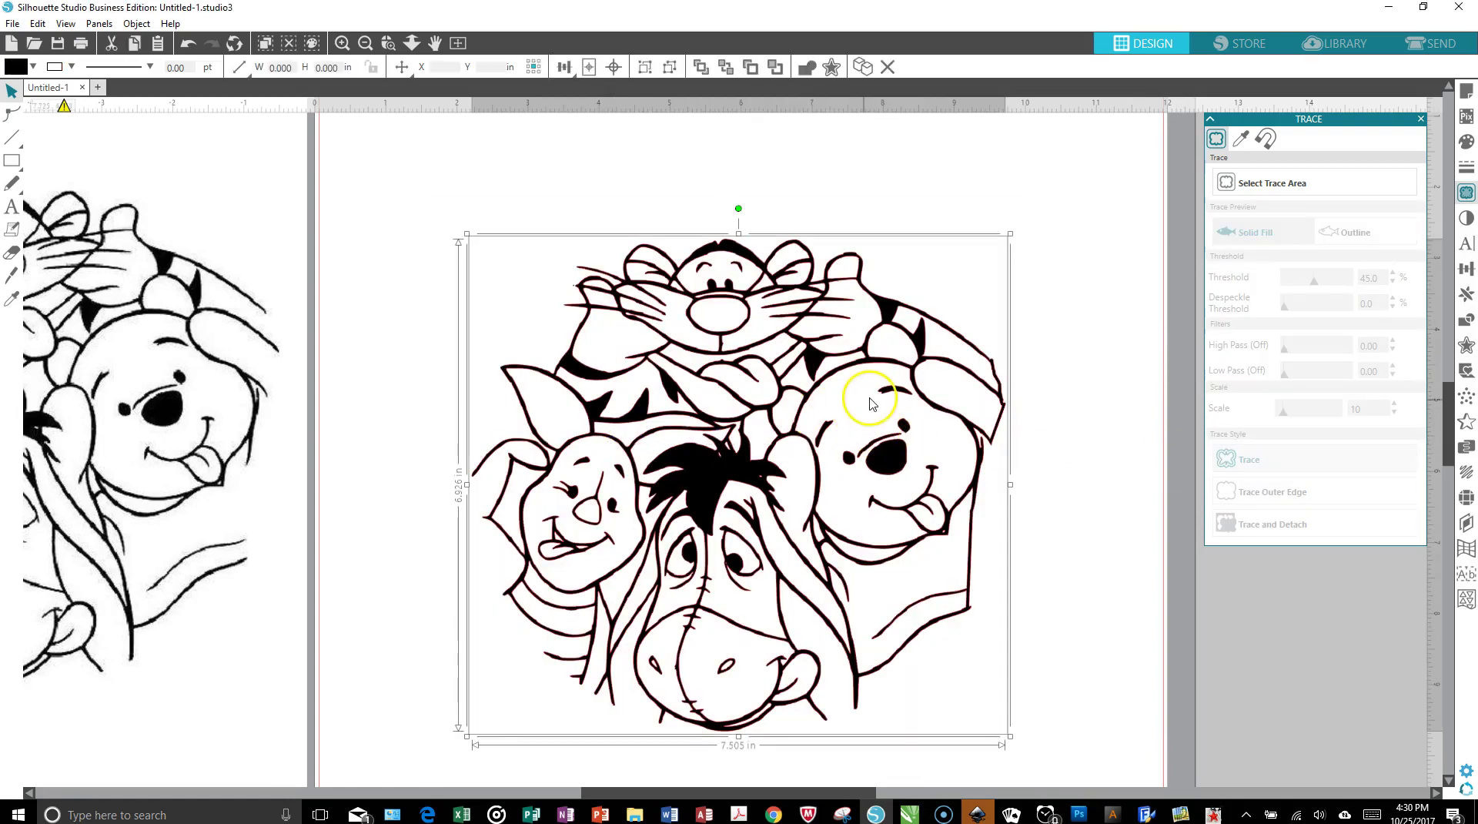
pyautogui.moveTo(917, 369)
pyautogui.mouseDown()
pyautogui.moveTo(677, 370)
pyautogui.moveTo(825, 372)
pyautogui.mouseUp()
pyautogui.click(1022, 306)
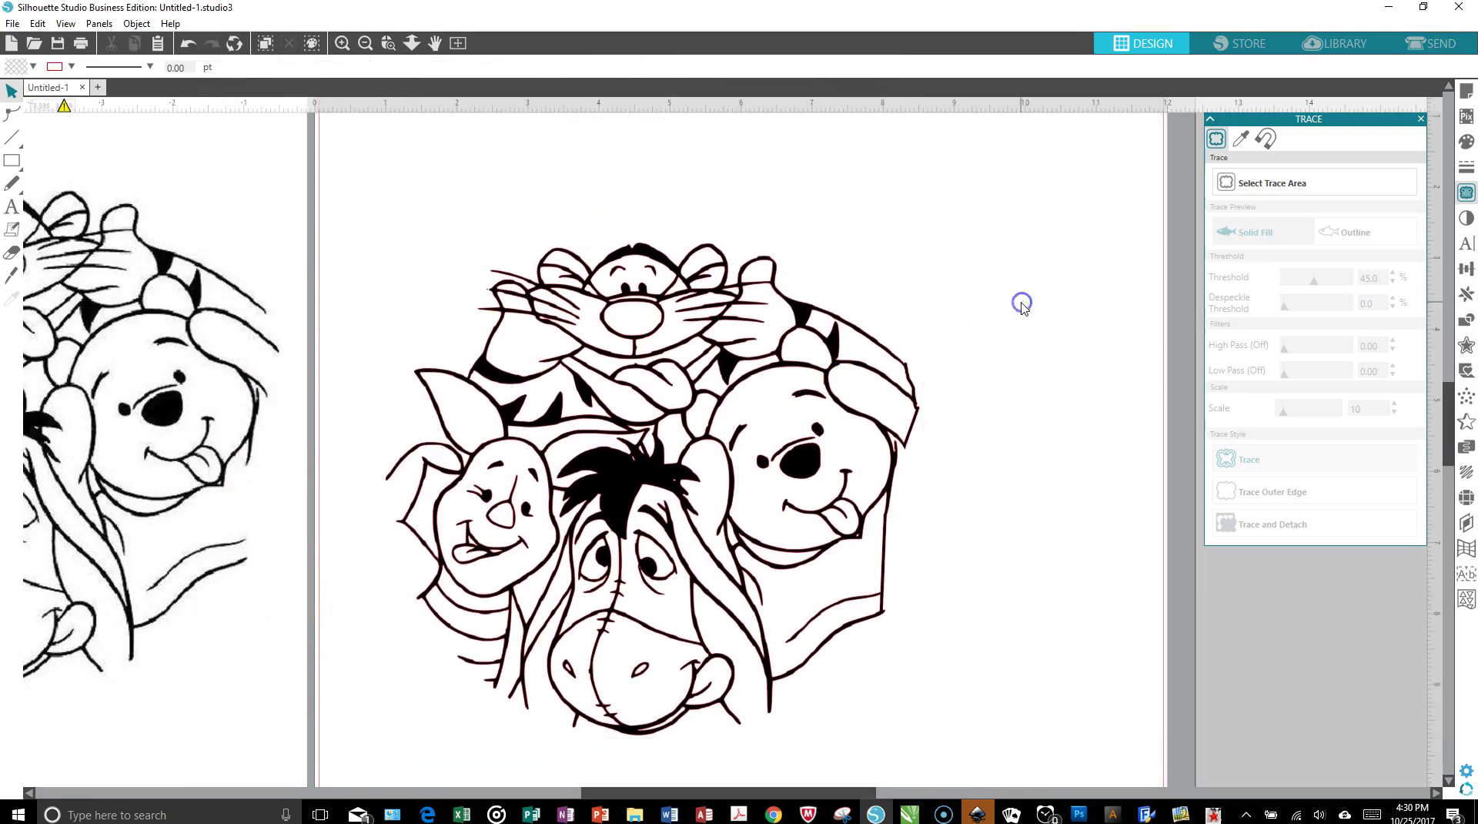
pyautogui.click(866, 377)
pyautogui.moveTo(664, 379)
pyautogui.mouseDown()
pyautogui.moveTo(397, 390)
pyautogui.moveTo(811, 357)
pyautogui.mouseUp()
pyautogui.click(503, 422)
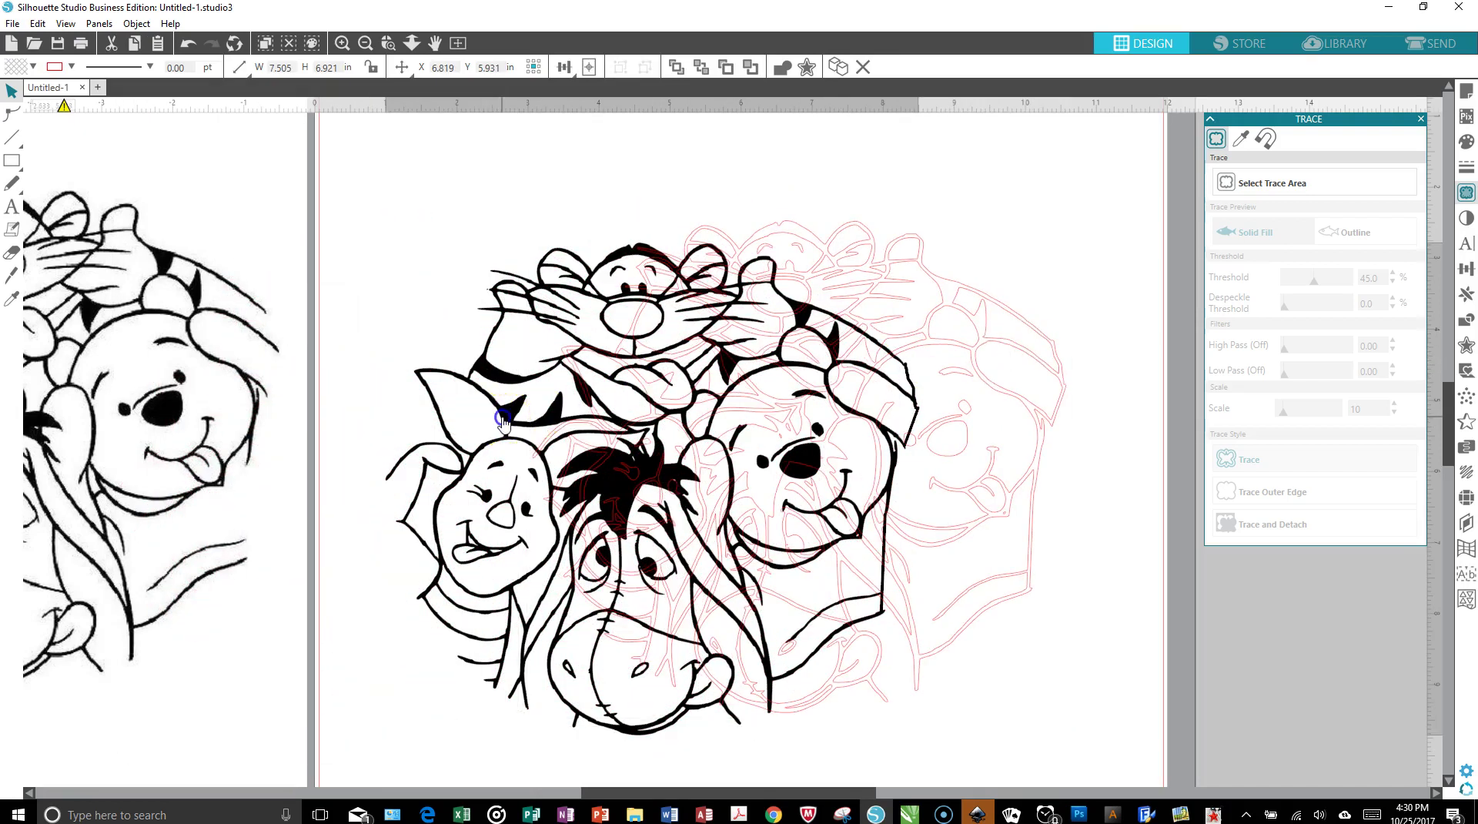
pyautogui.moveTo(499, 421)
pyautogui.mouseDown()
pyautogui.moveTo(180, 402)
pyautogui.moveTo(4, 358)
pyautogui.mouseUp()
pyautogui.moveTo(997, 448); pyautogui.dragTo(847, 421)
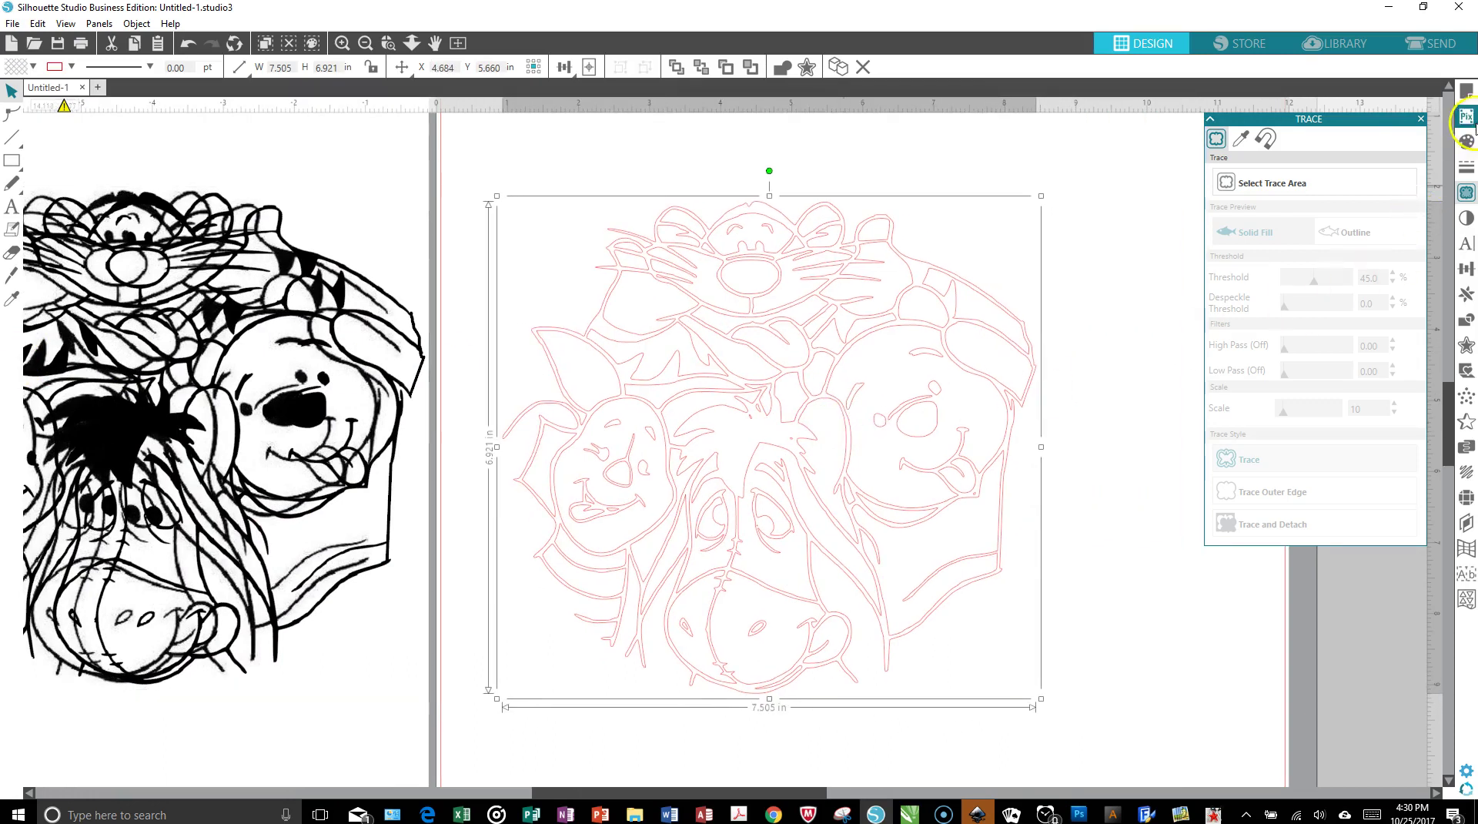
# - Close the trace settings and fill the new trace with solid blue
pyautogui.click(1421, 120)
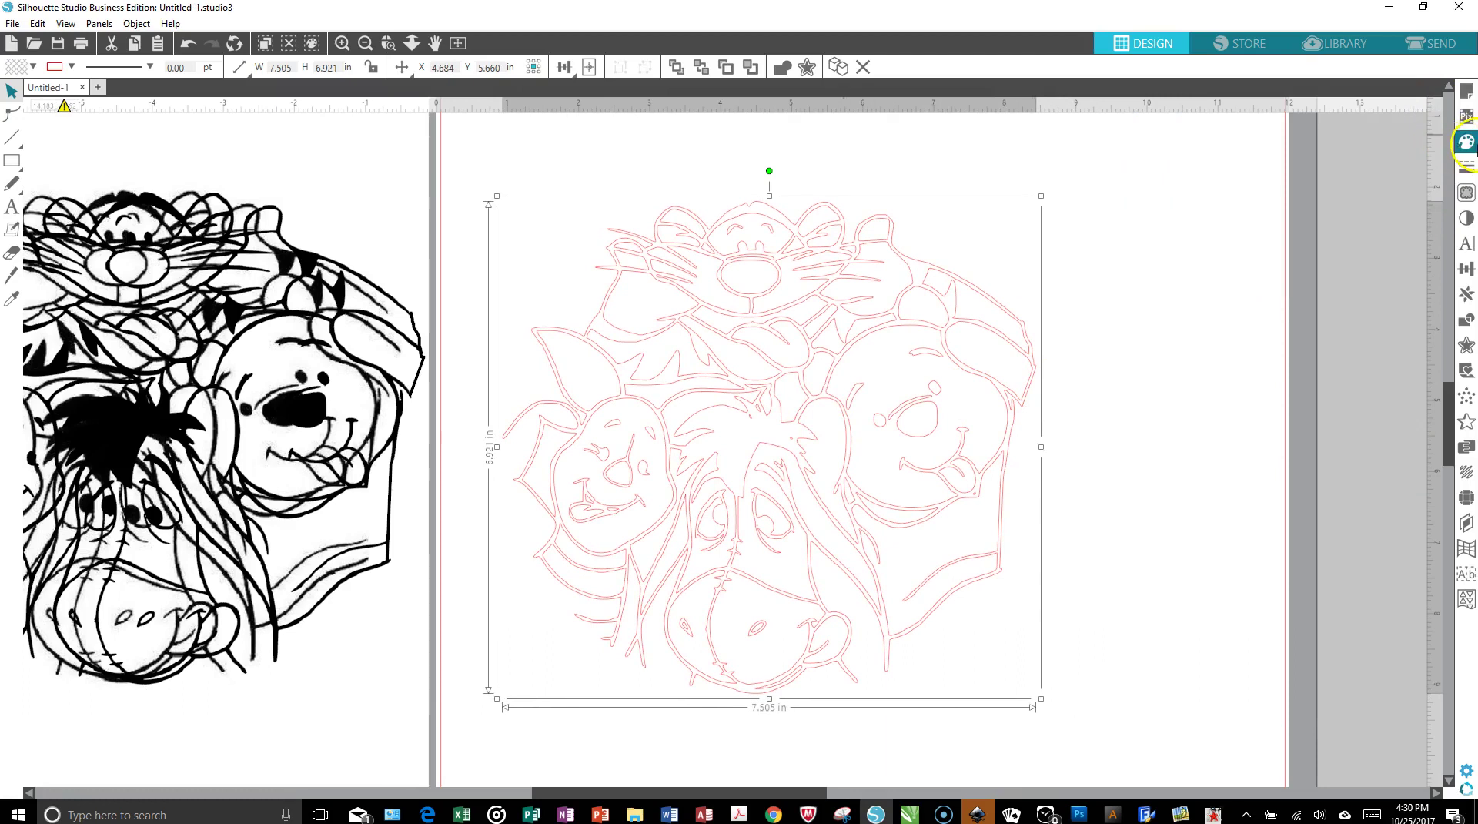
pyautogui.click(1466, 146)
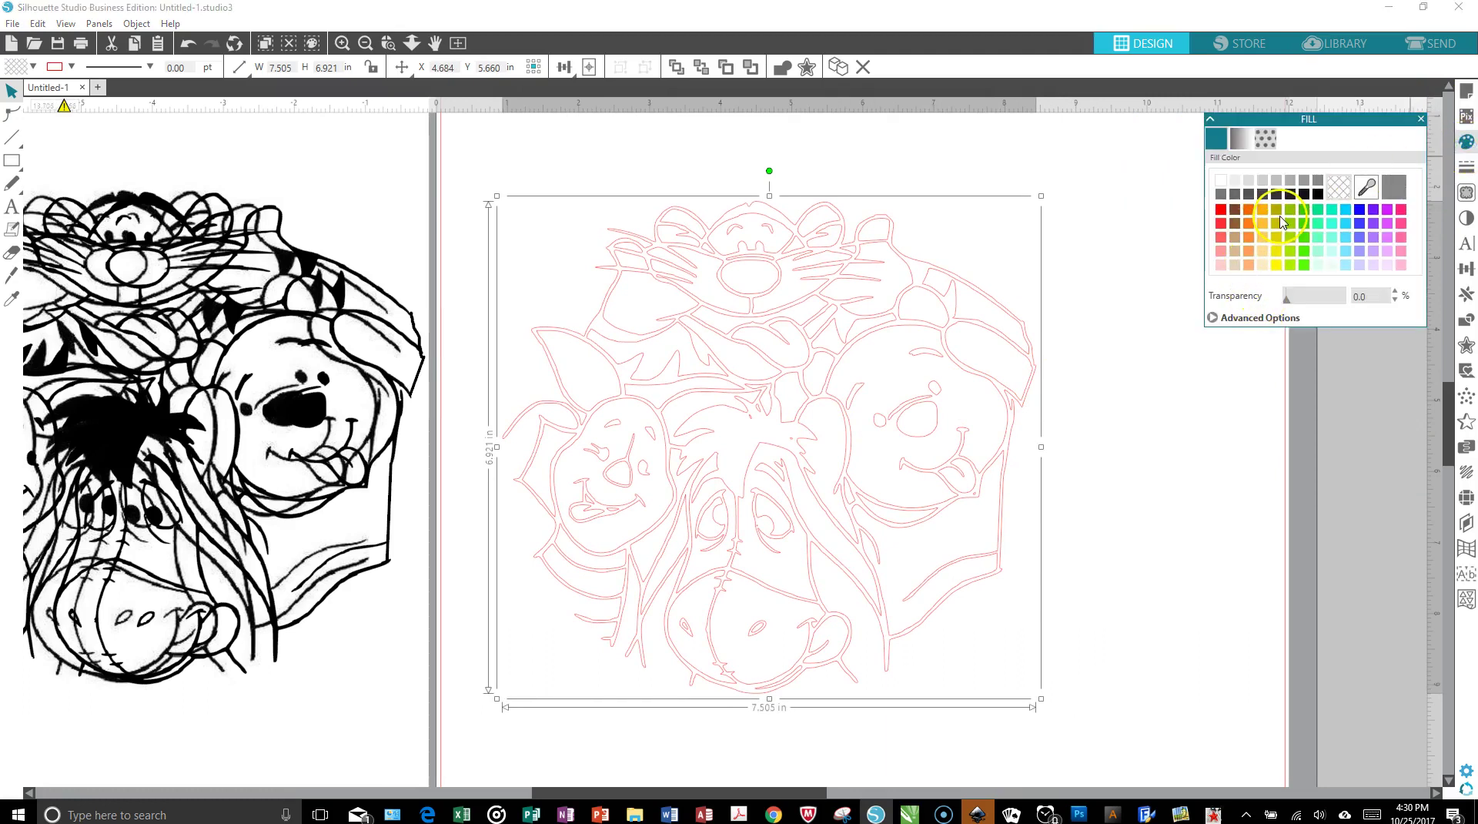
pyautogui.click(1361, 211)
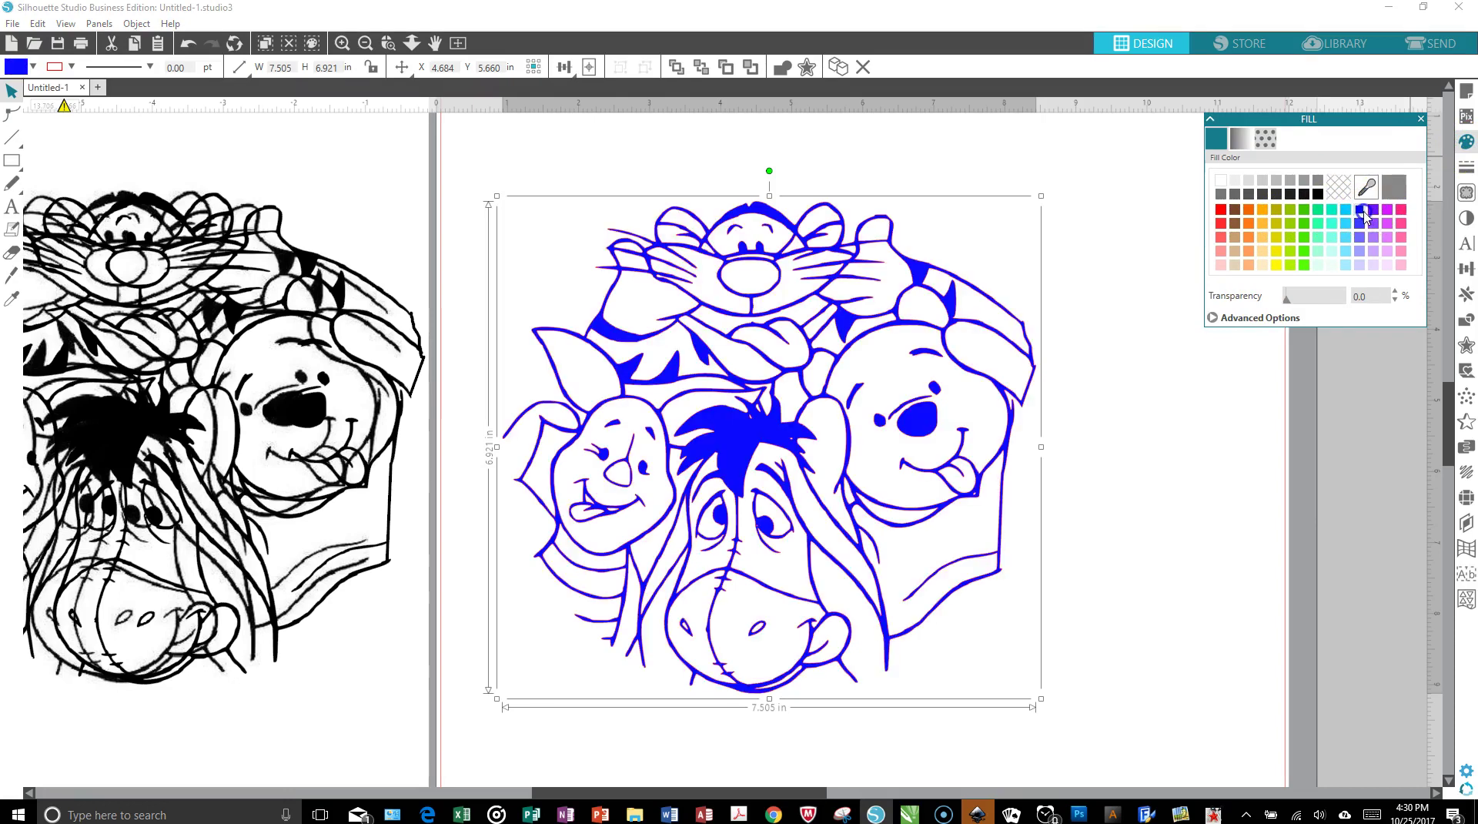
# - Release the compound path of the blue trace and deselect the resulting shapes
pyautogui.rightClick(816, 450)
pyautogui.click(883, 318)
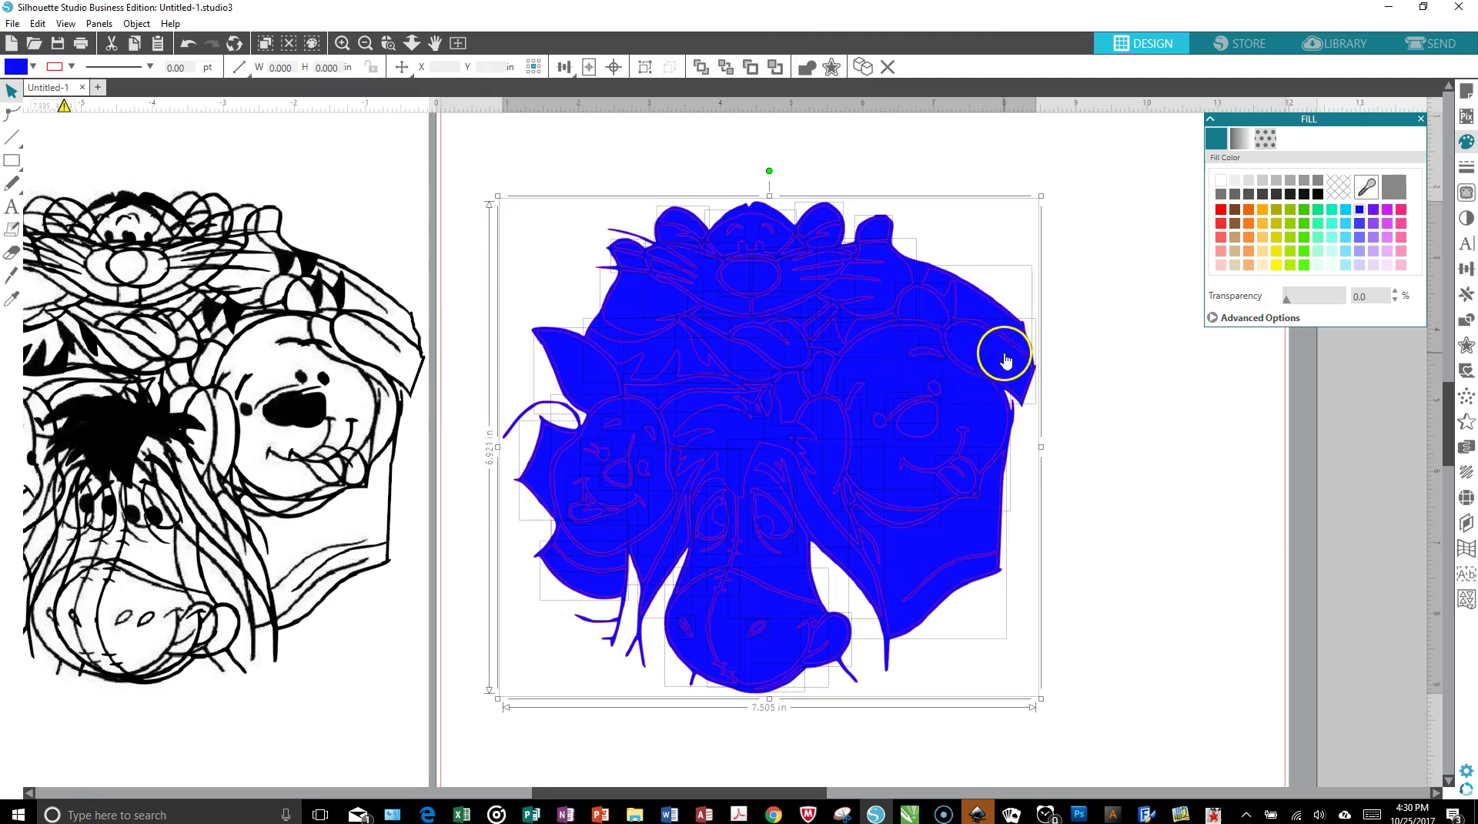
pyautogui.click(1093, 427)
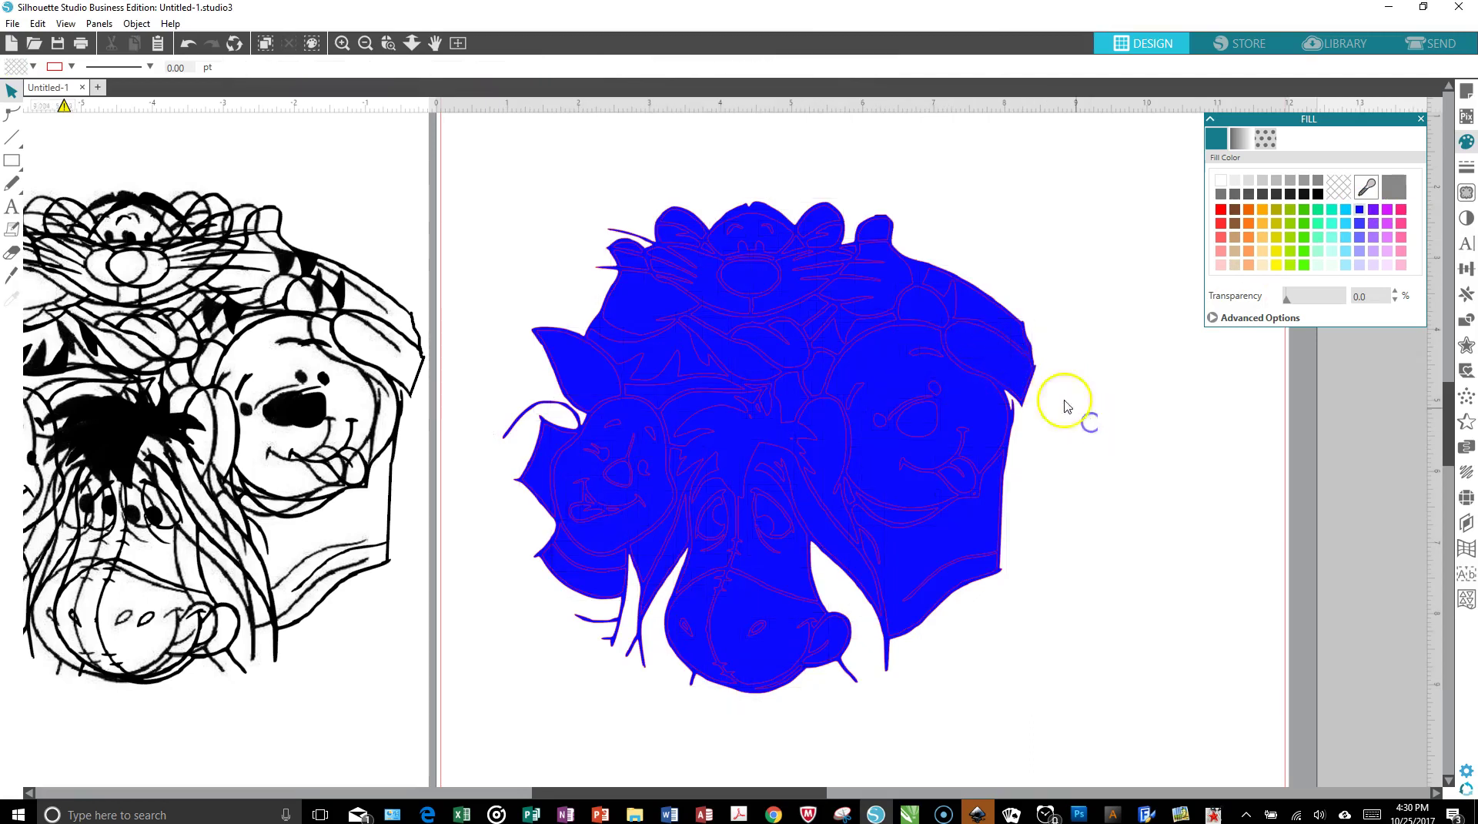
# - Fill Pooh's raised arm shape with red and his shirt shape with magenta
pyautogui.click(1028, 380)
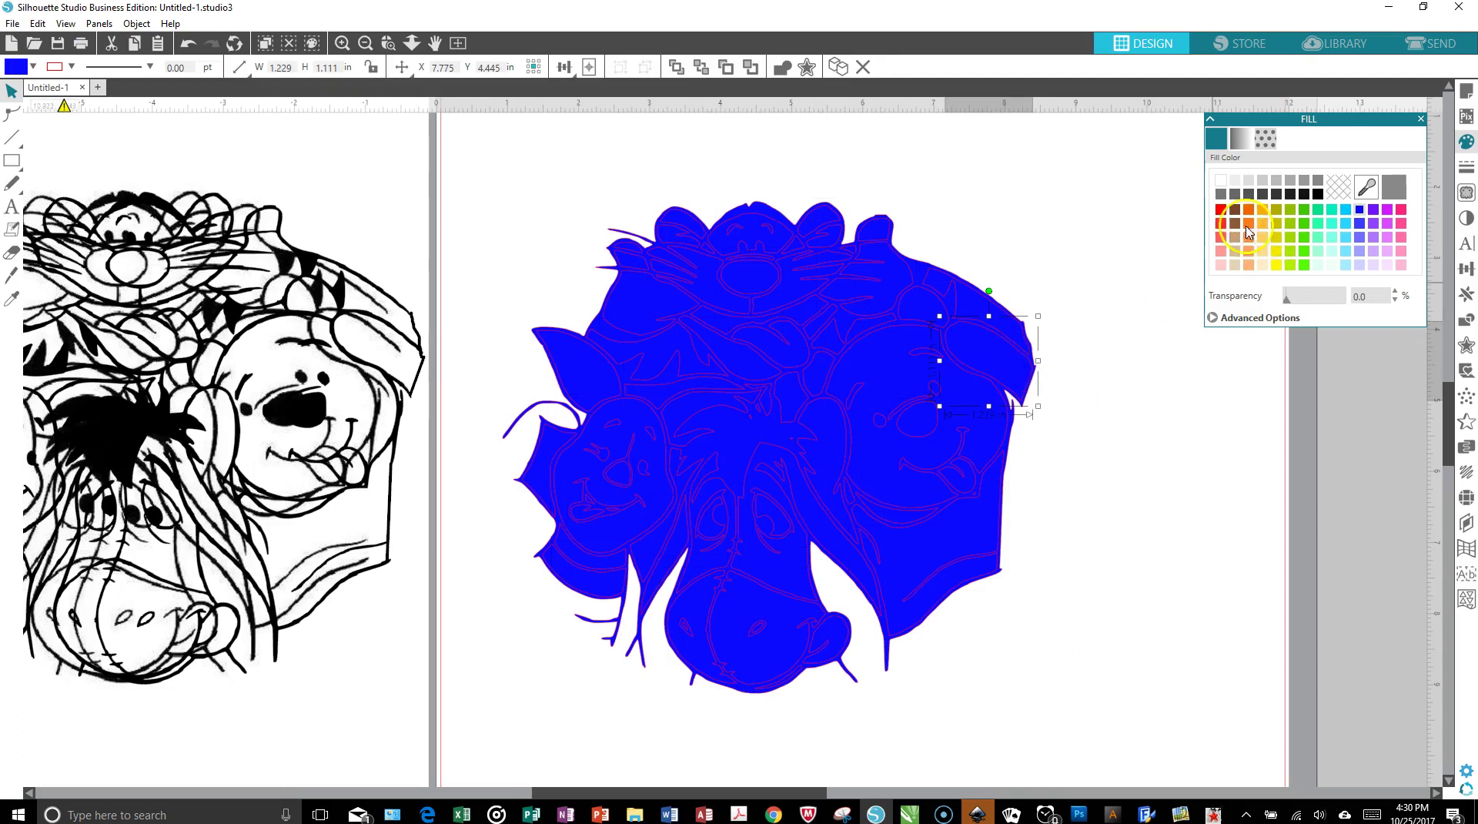
pyautogui.click(1222, 210)
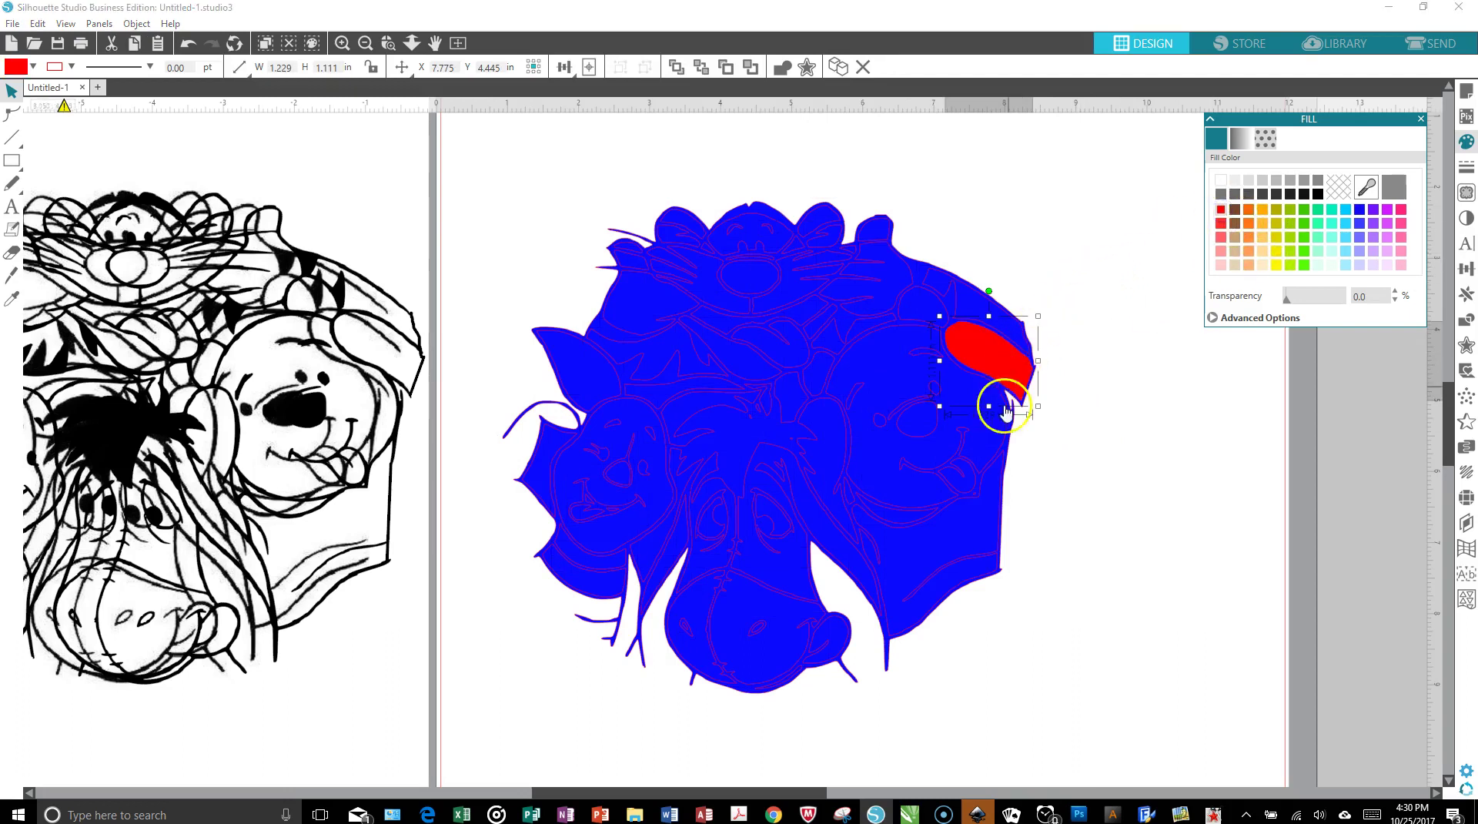
pyautogui.click(990, 525)
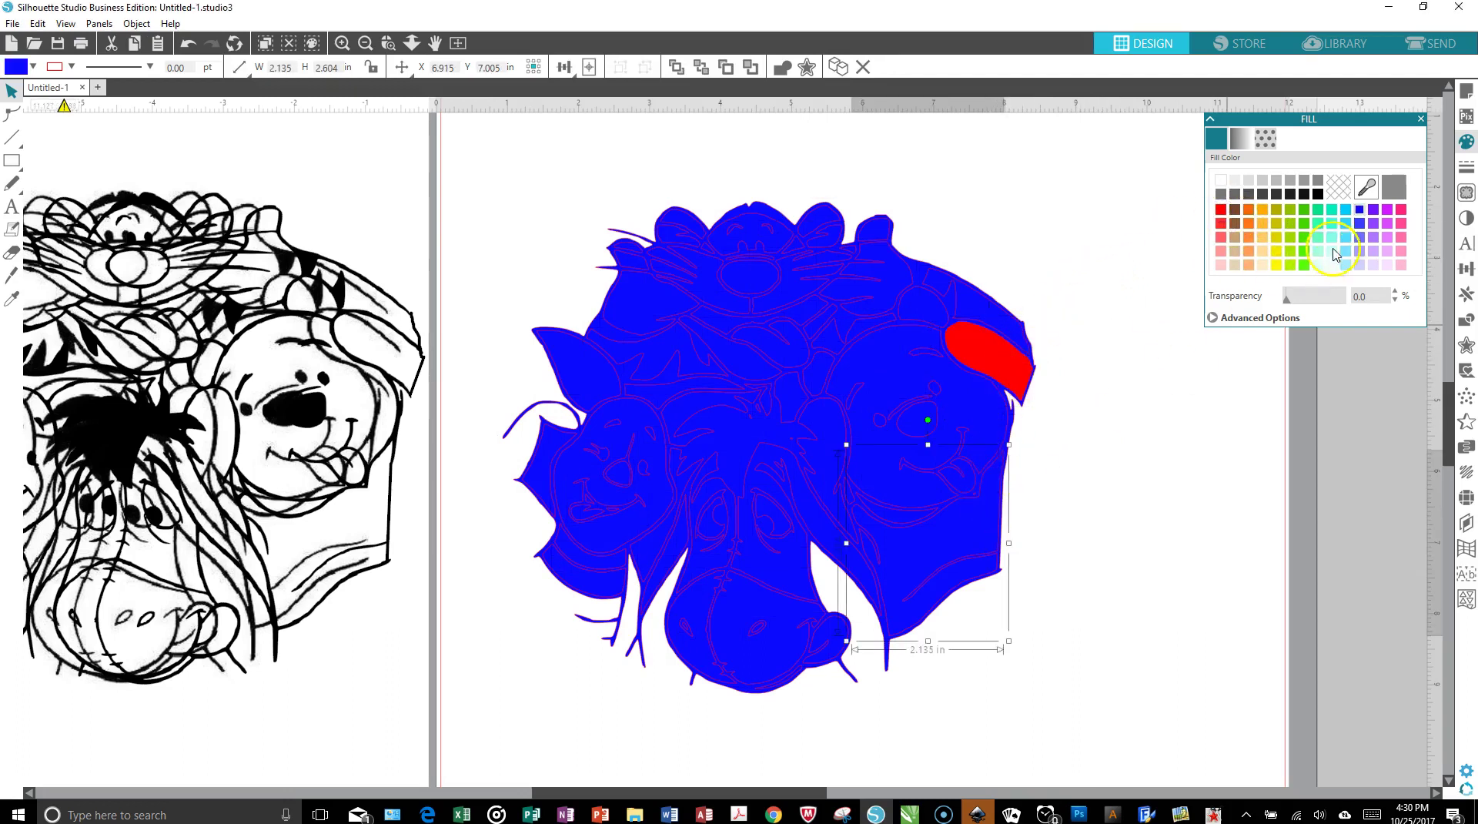
pyautogui.click(1387, 210)
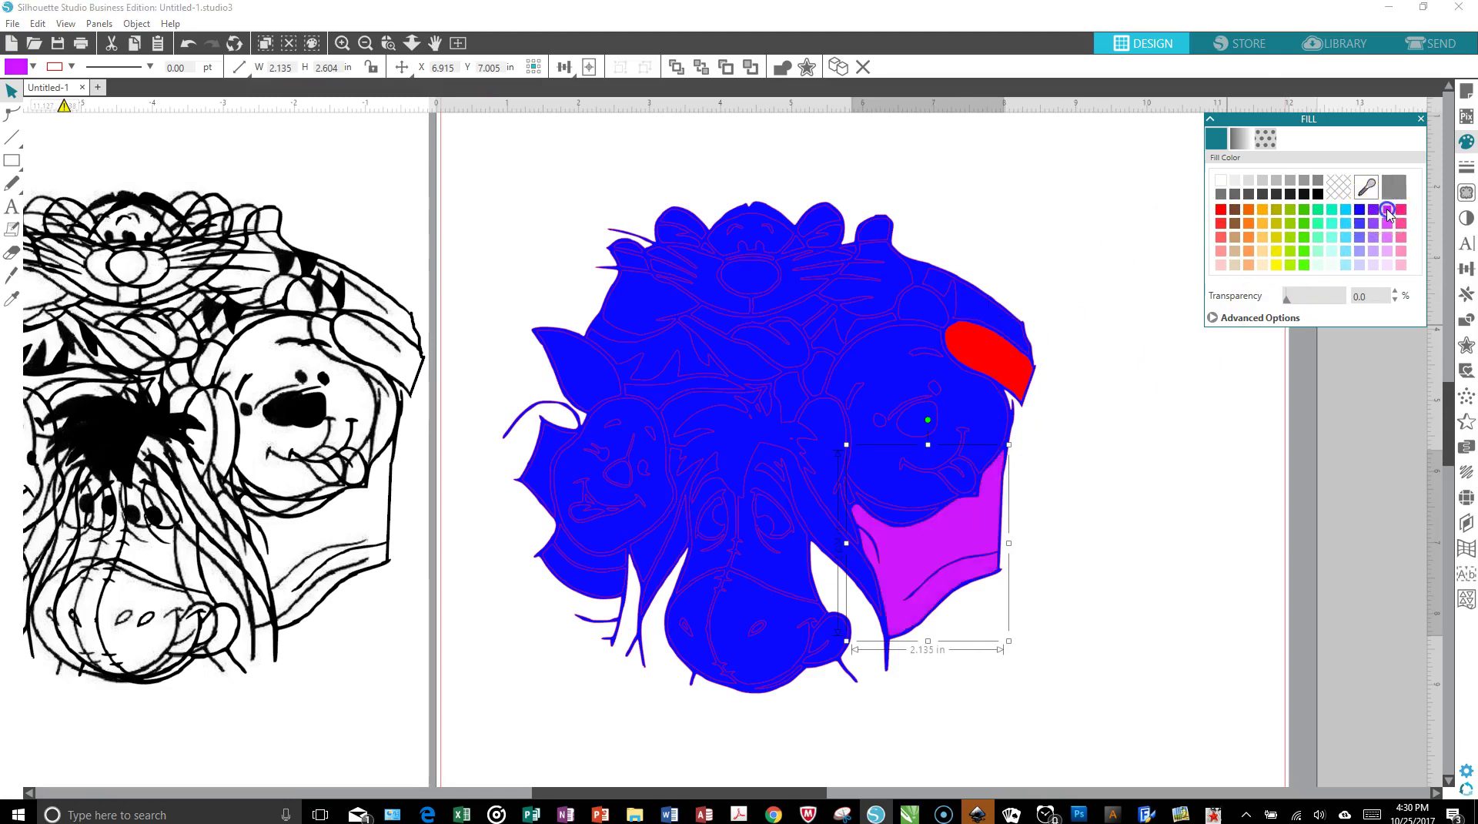
pyautogui.click(1084, 438)
pyautogui.click(331, 389)
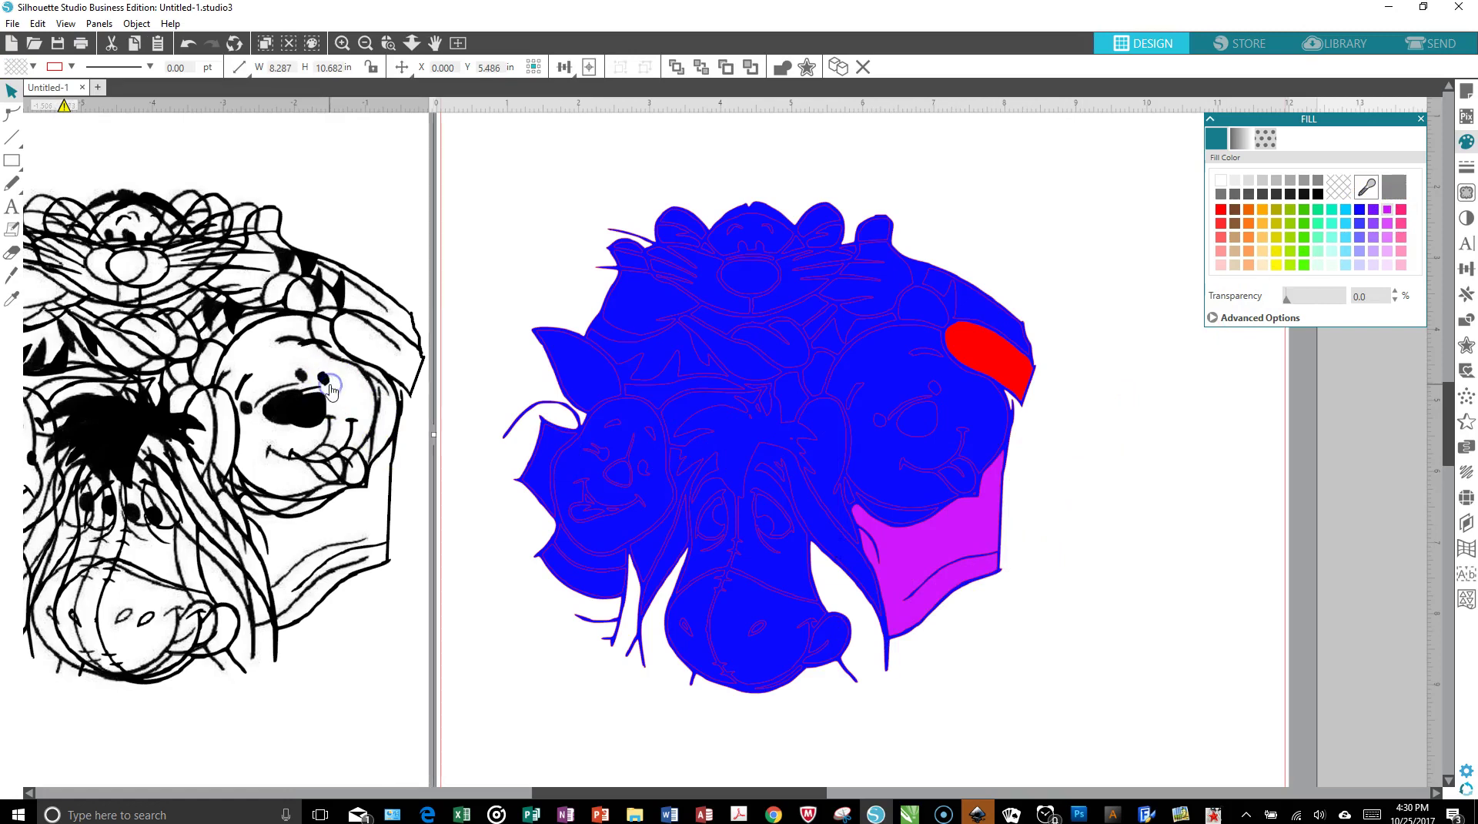
pyautogui.moveTo(331, 389); pyautogui.dragTo(332, 396)
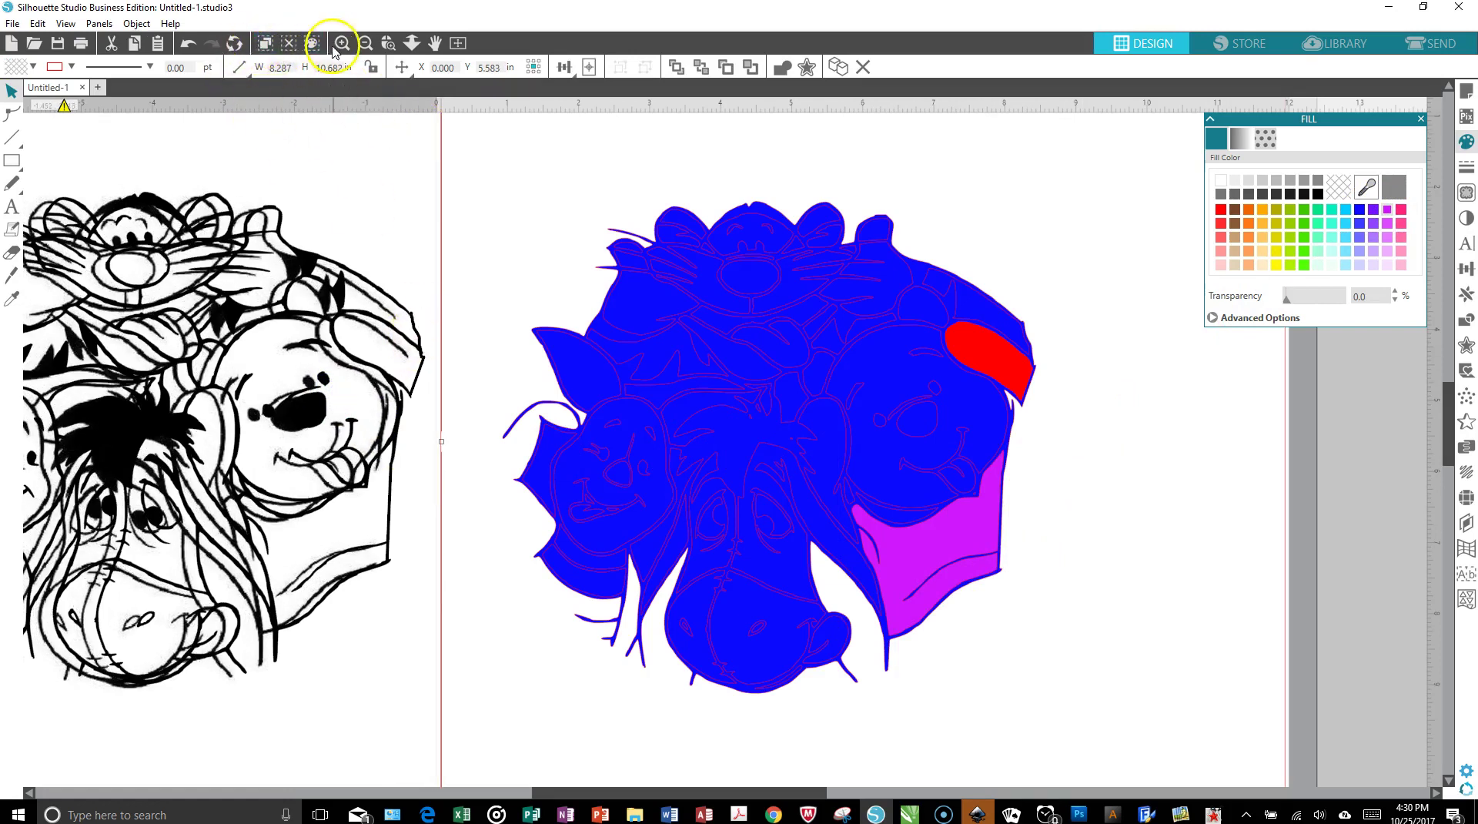
# - Undo the original image's shift, the magenta and red fills and the compound path release
pyautogui.click(185, 47)
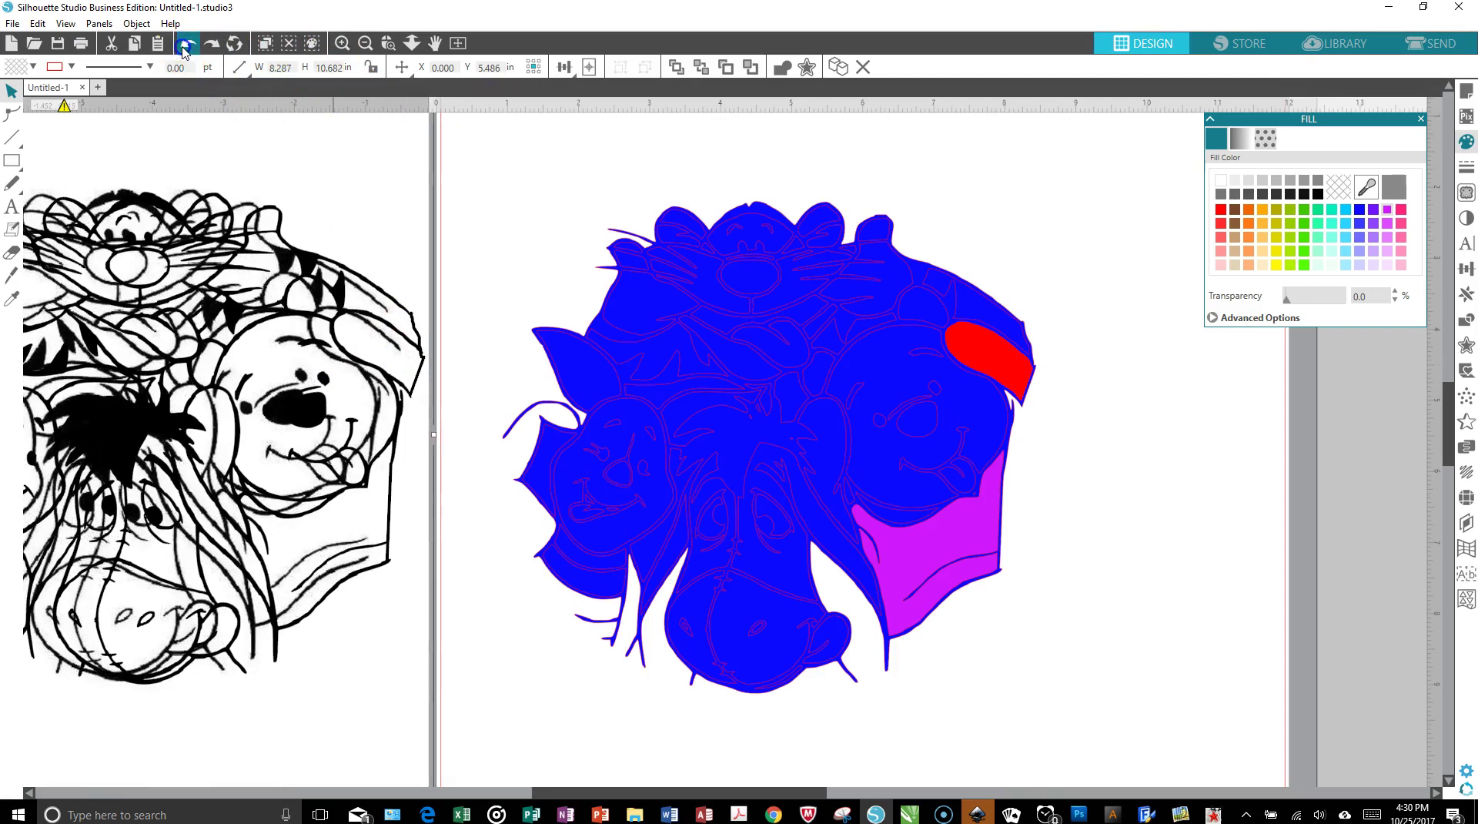
pyautogui.click(185, 46)
pyautogui.click(185, 47)
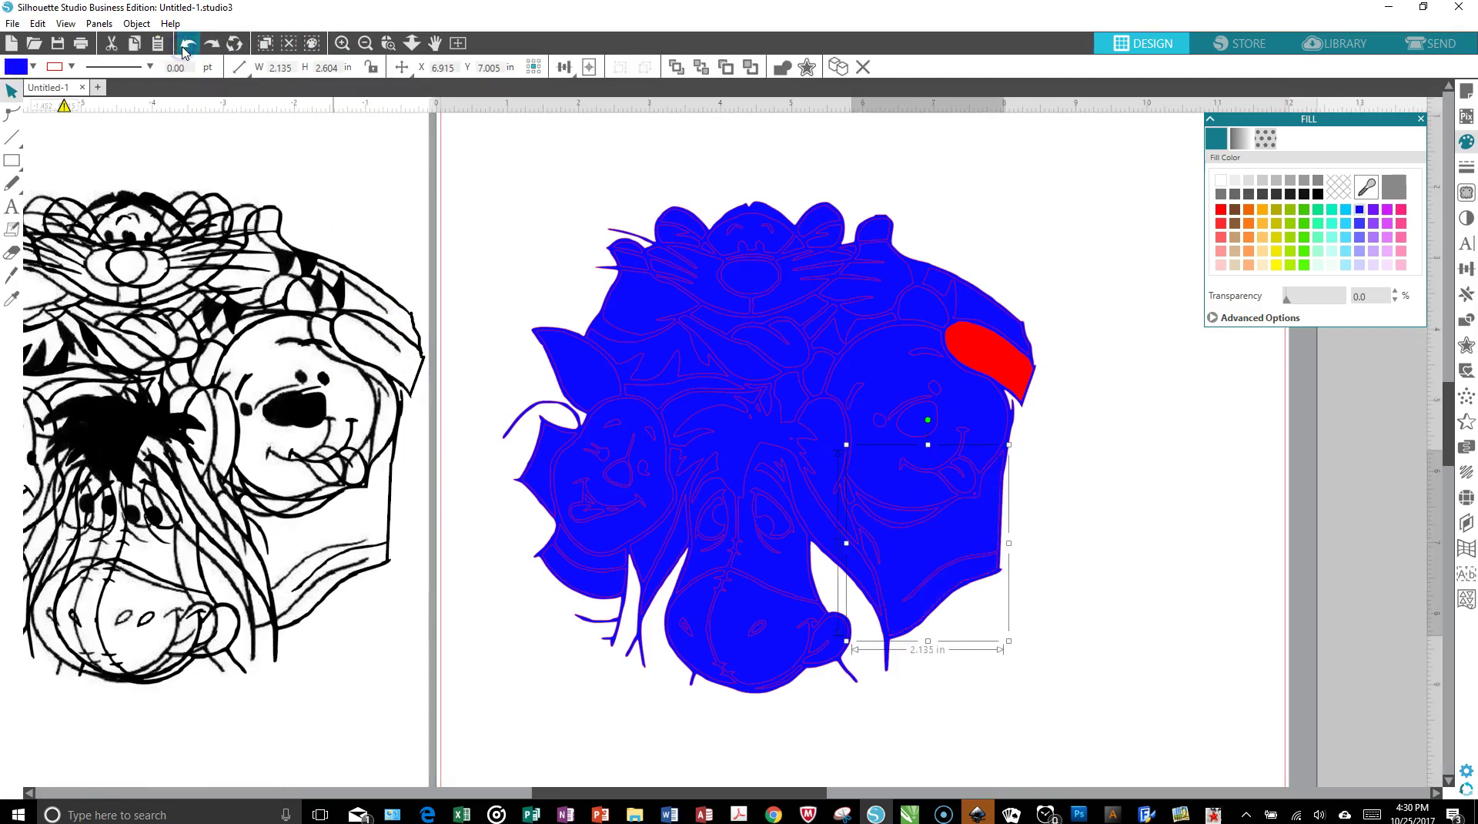
pyautogui.click(185, 47)
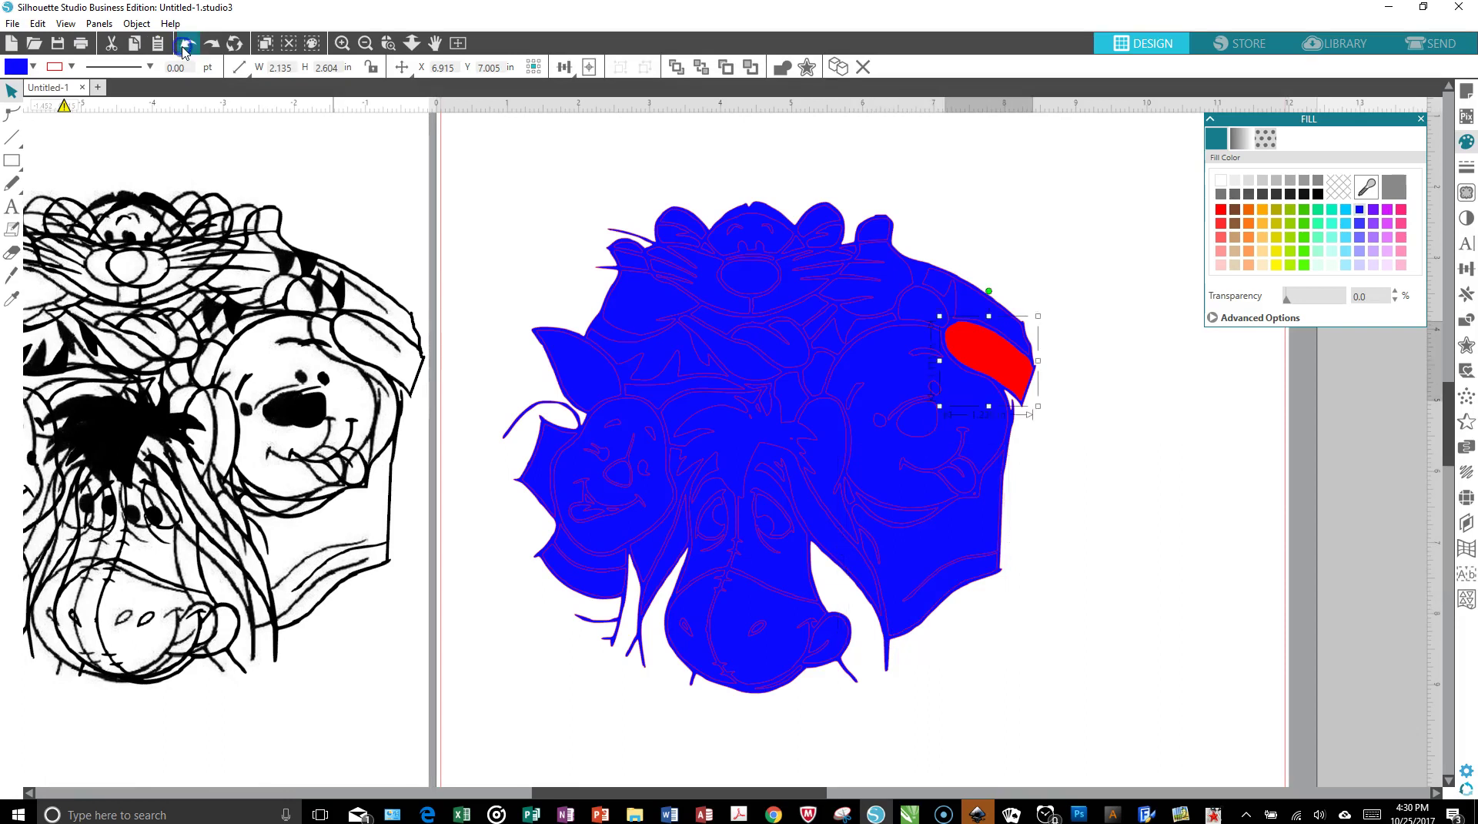
pyautogui.click(185, 46)
pyautogui.click(184, 47)
pyautogui.click(185, 46)
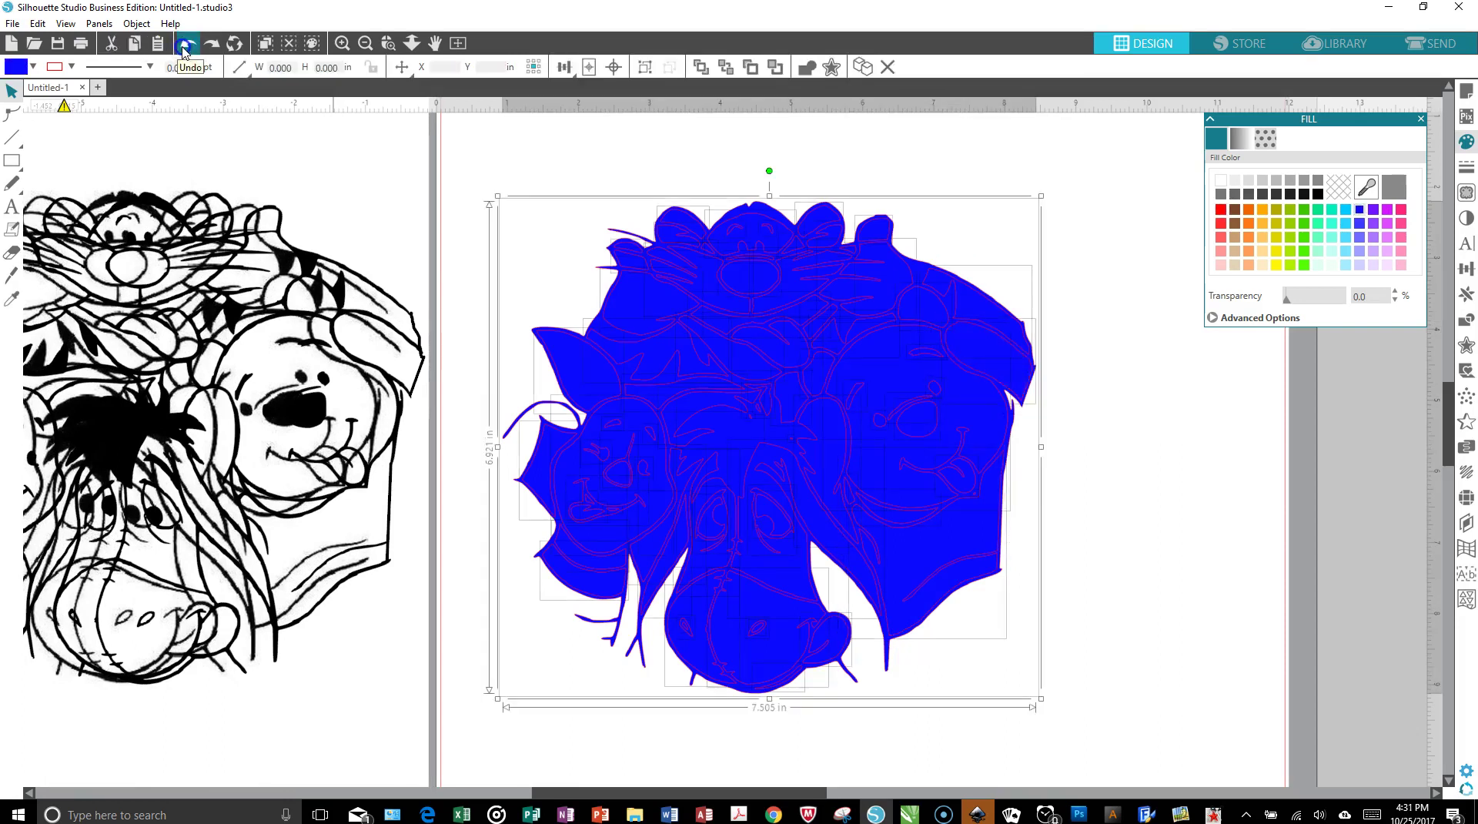
pyautogui.click(185, 46)
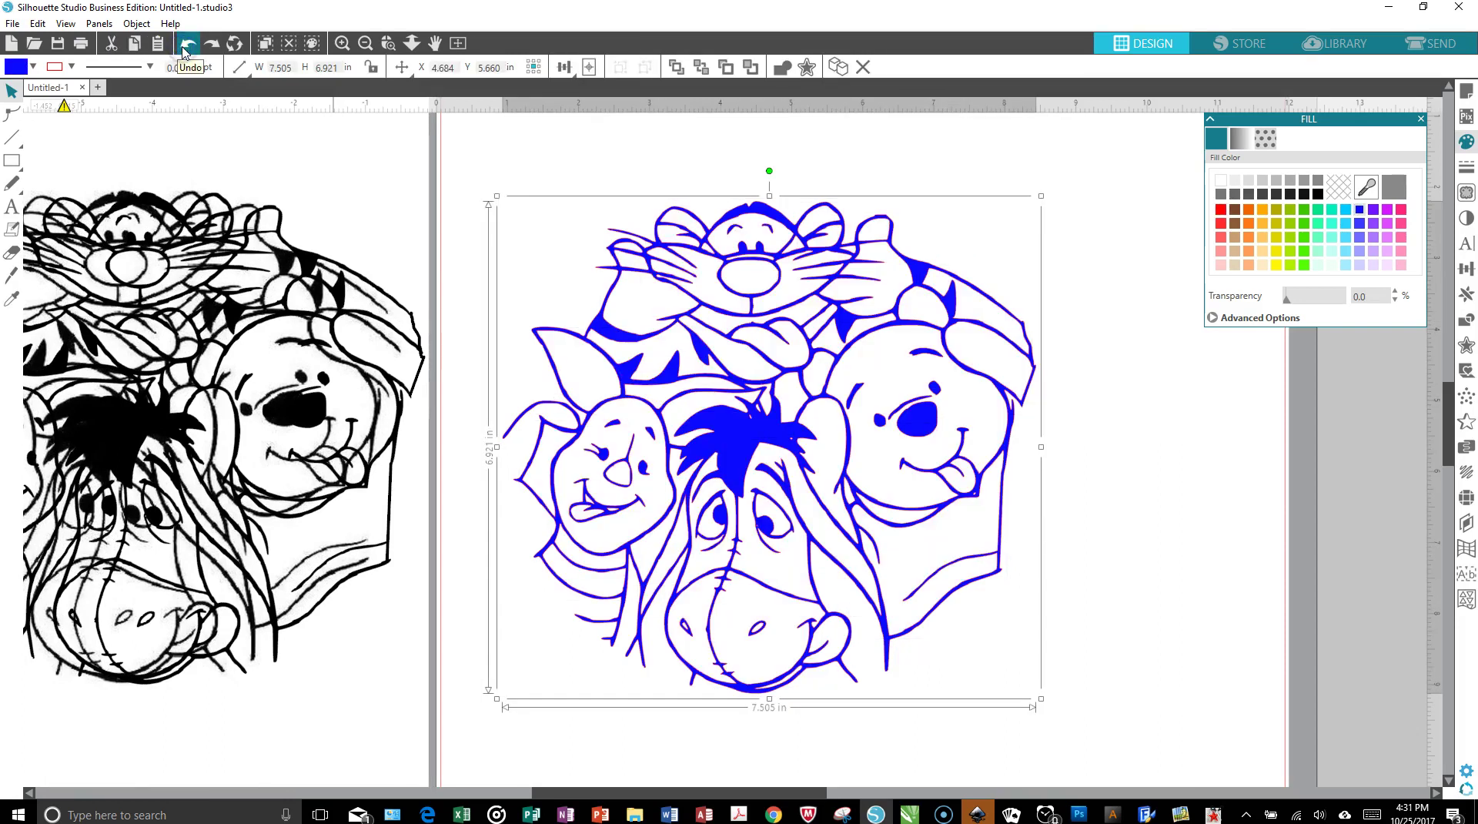
# - Move the original image to the opposite side of the page, clear of the blue trace, and close the fill settings
pyautogui.click(339, 380)
pyautogui.moveTo(338, 381)
pyautogui.mouseDown()
pyautogui.moveTo(854, 365)
pyautogui.moveTo(1302, 408)
pyautogui.moveTo(1271, 414)
pyautogui.mouseUp()
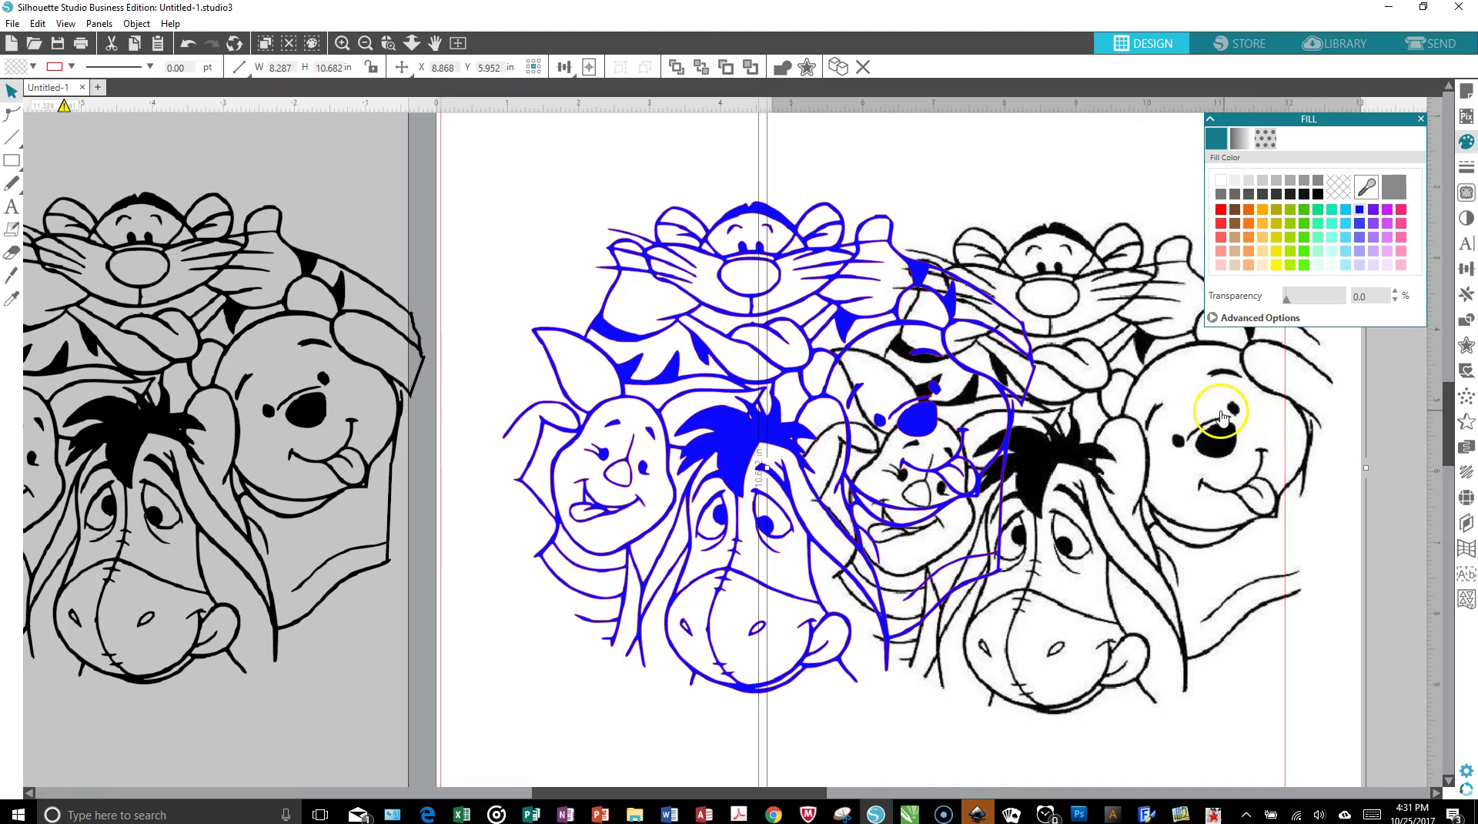
pyautogui.click(360, 47)
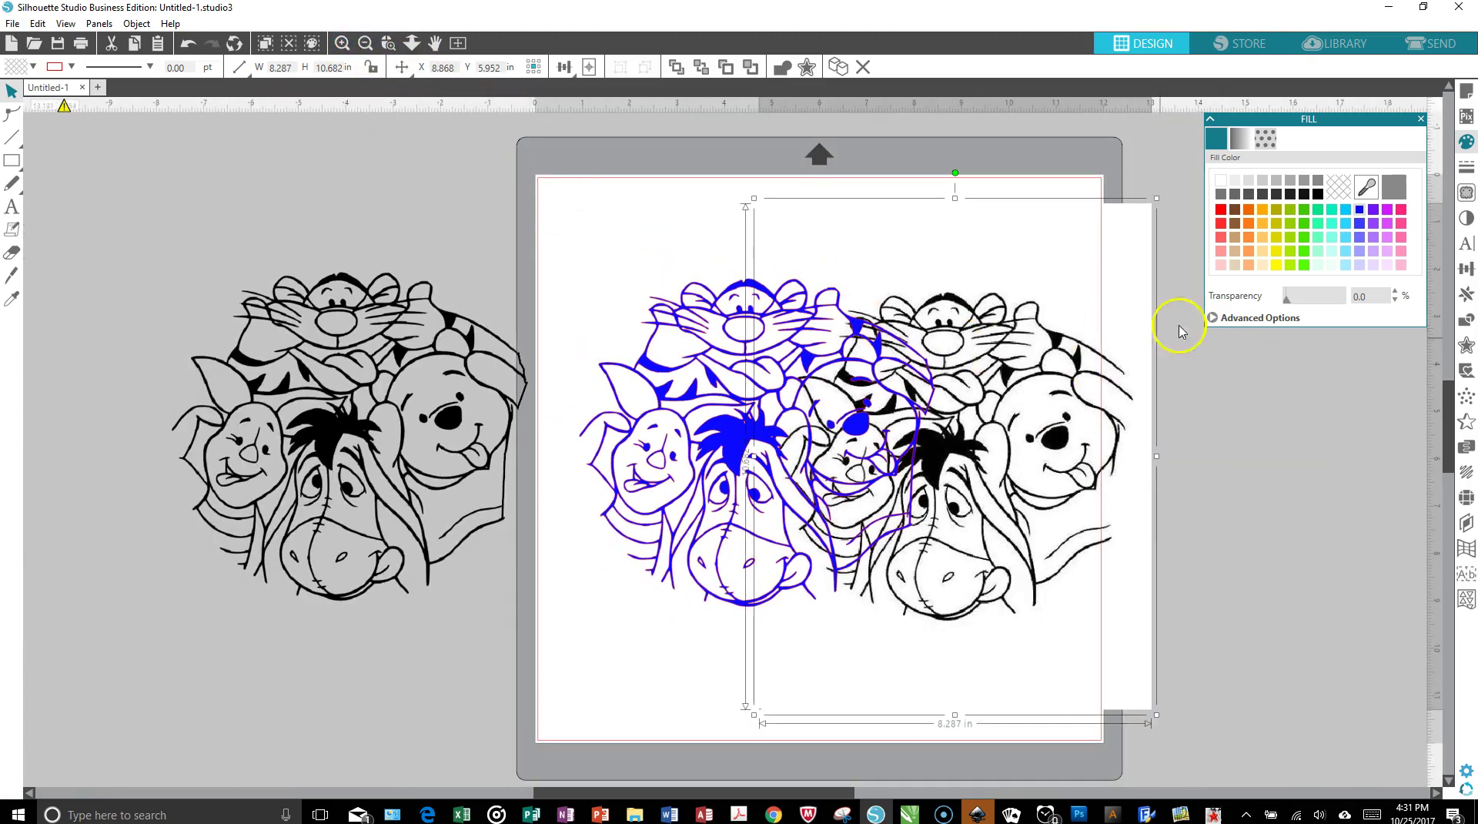
pyautogui.click(1421, 120)
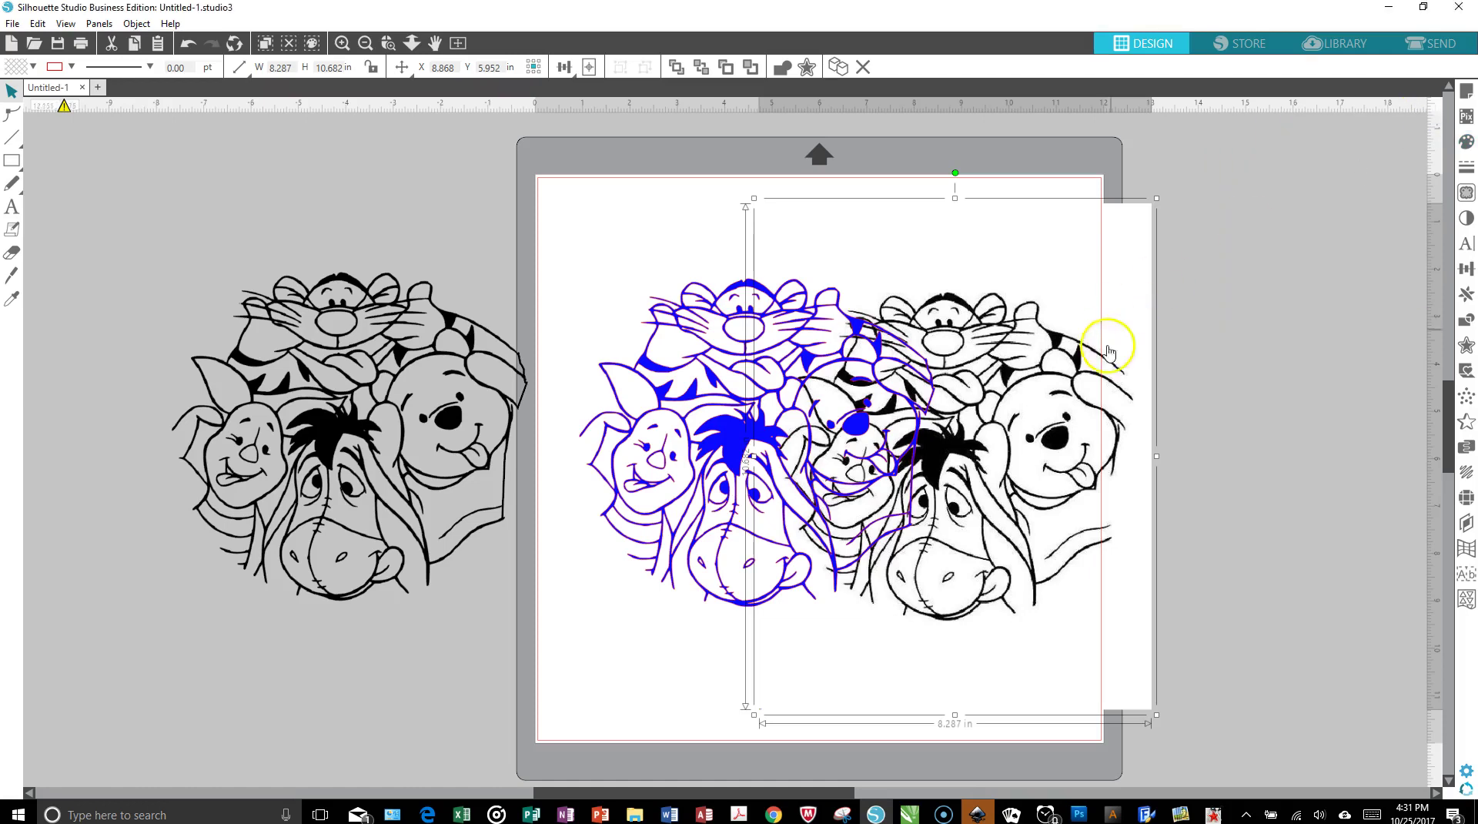
pyautogui.moveTo(1092, 408); pyautogui.dragTo(1300, 339)
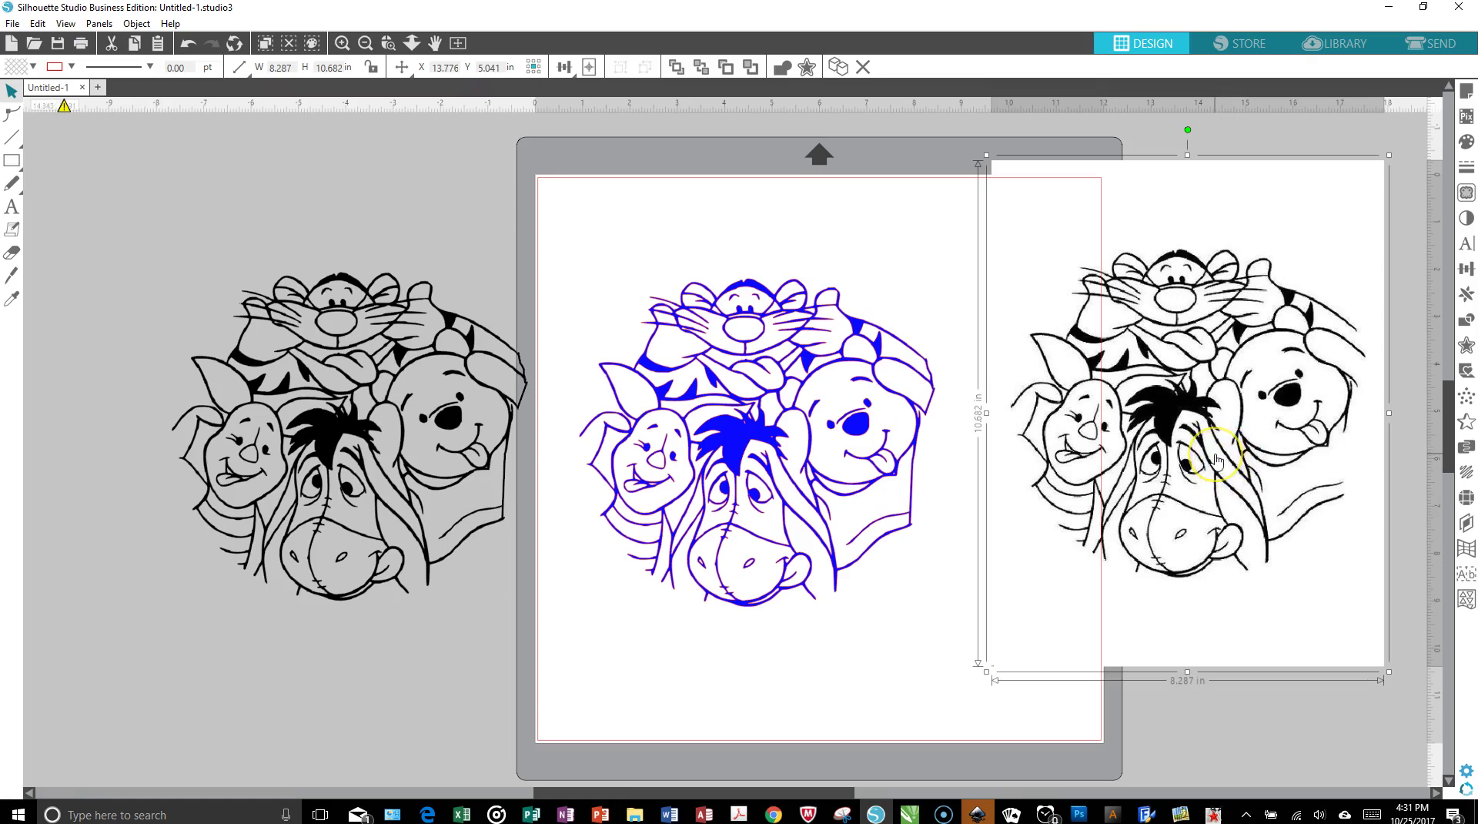
# - Move the black design farther away from the page and ungroup it
pyautogui.click(401, 389)
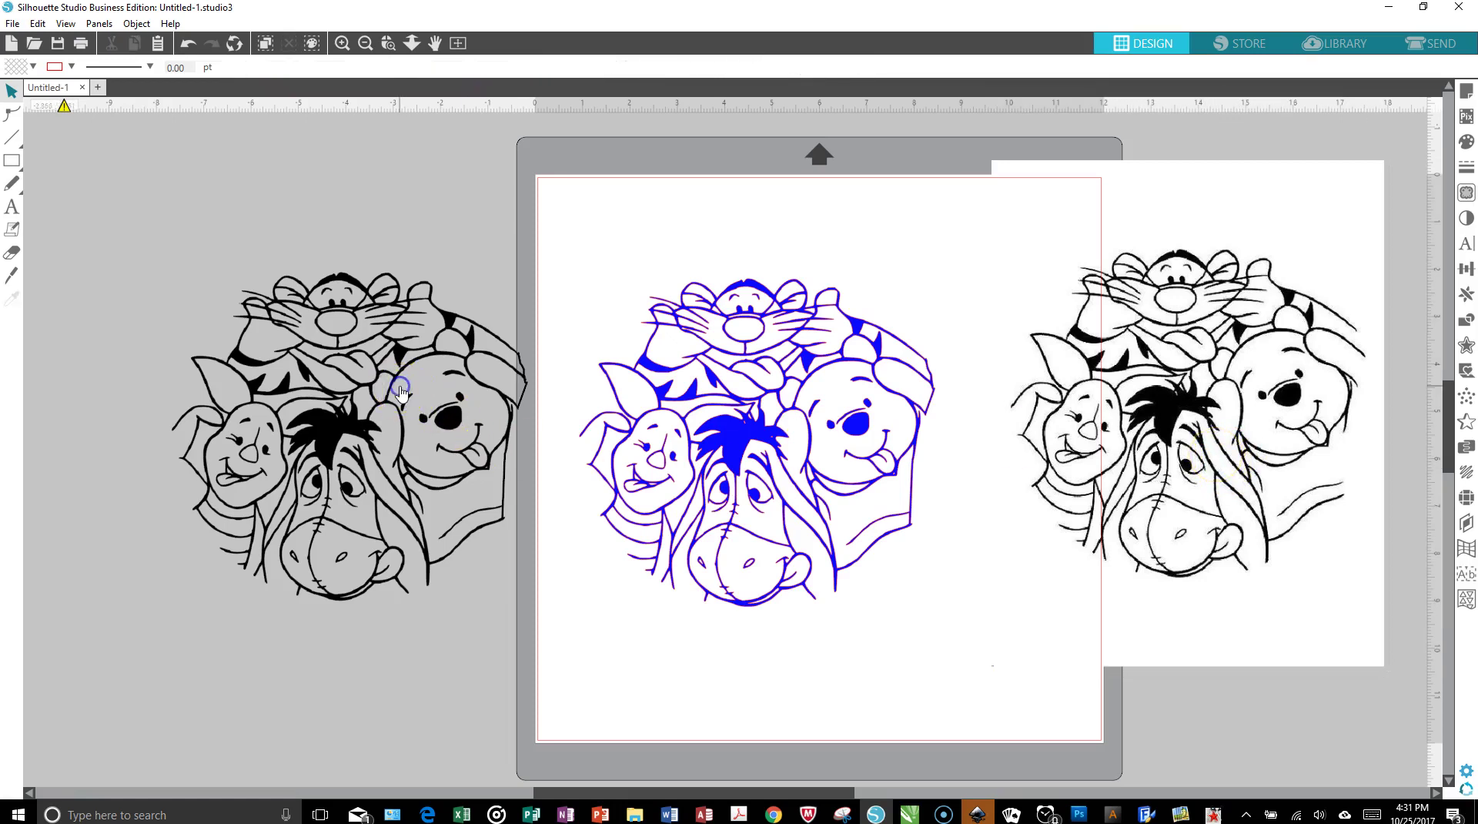
pyautogui.moveTo(401, 390); pyautogui.dragTo(312, 375)
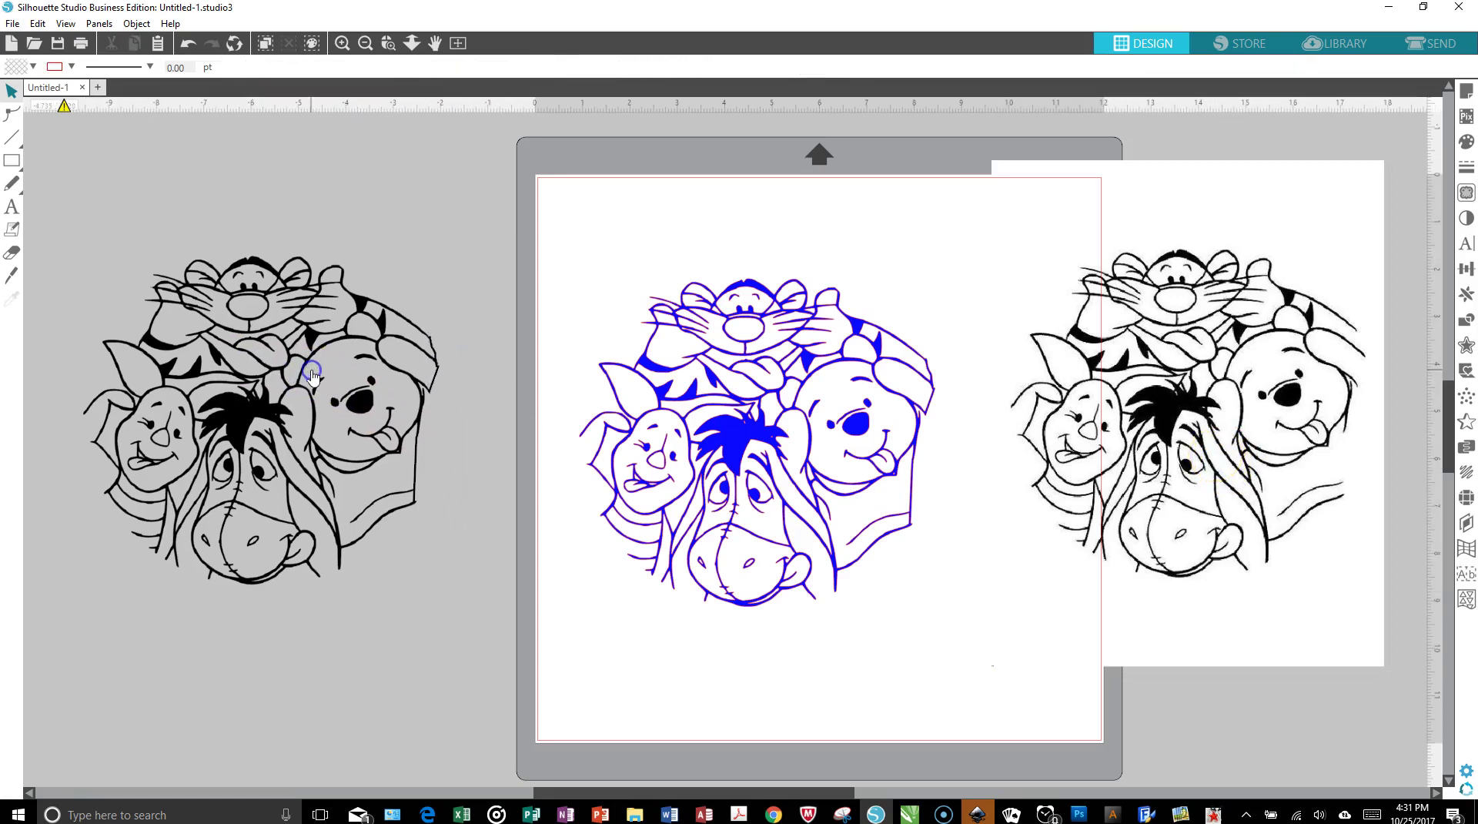
pyautogui.rightClick(318, 388)
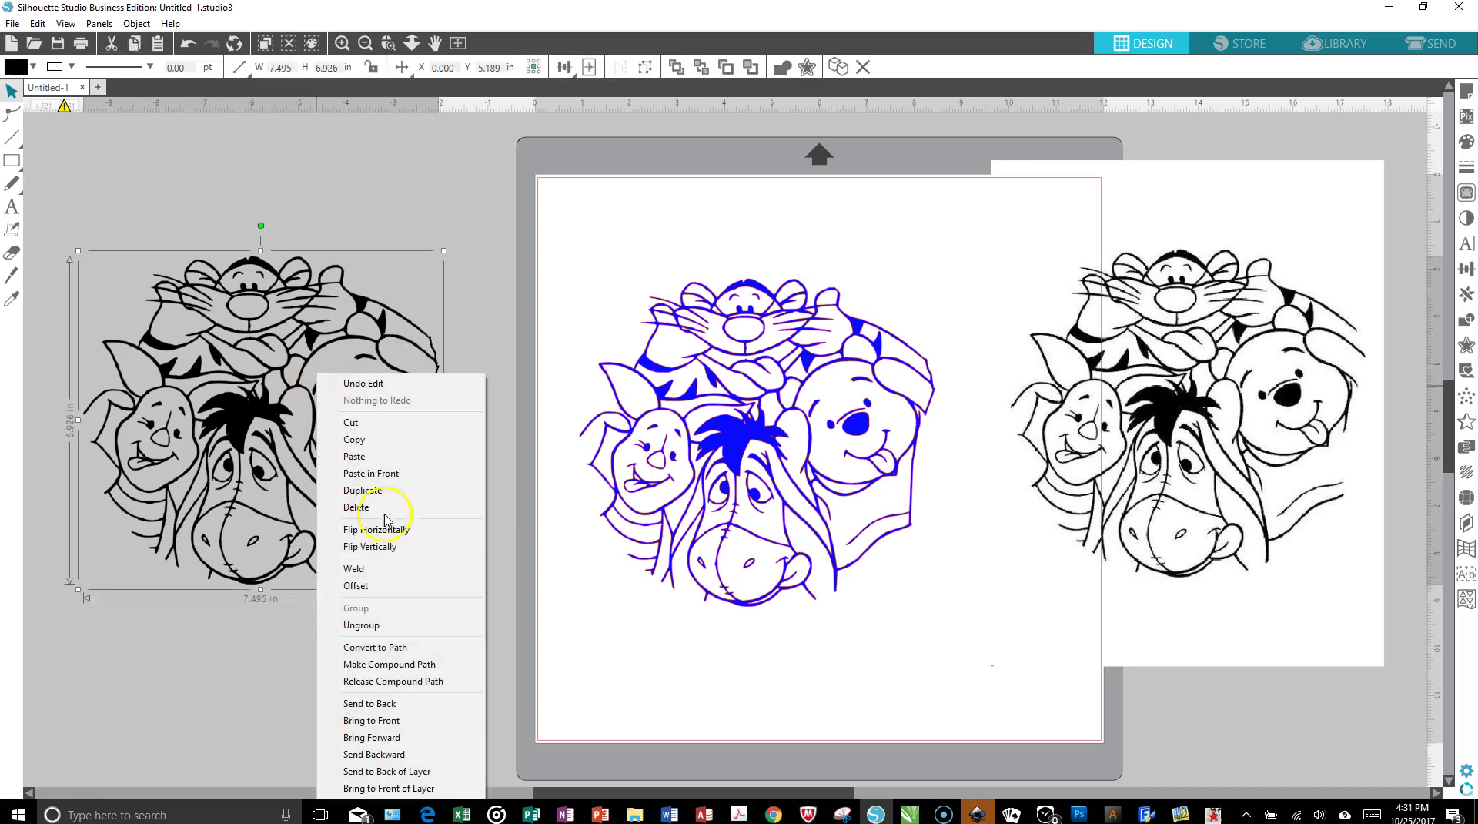
pyautogui.click(361, 625)
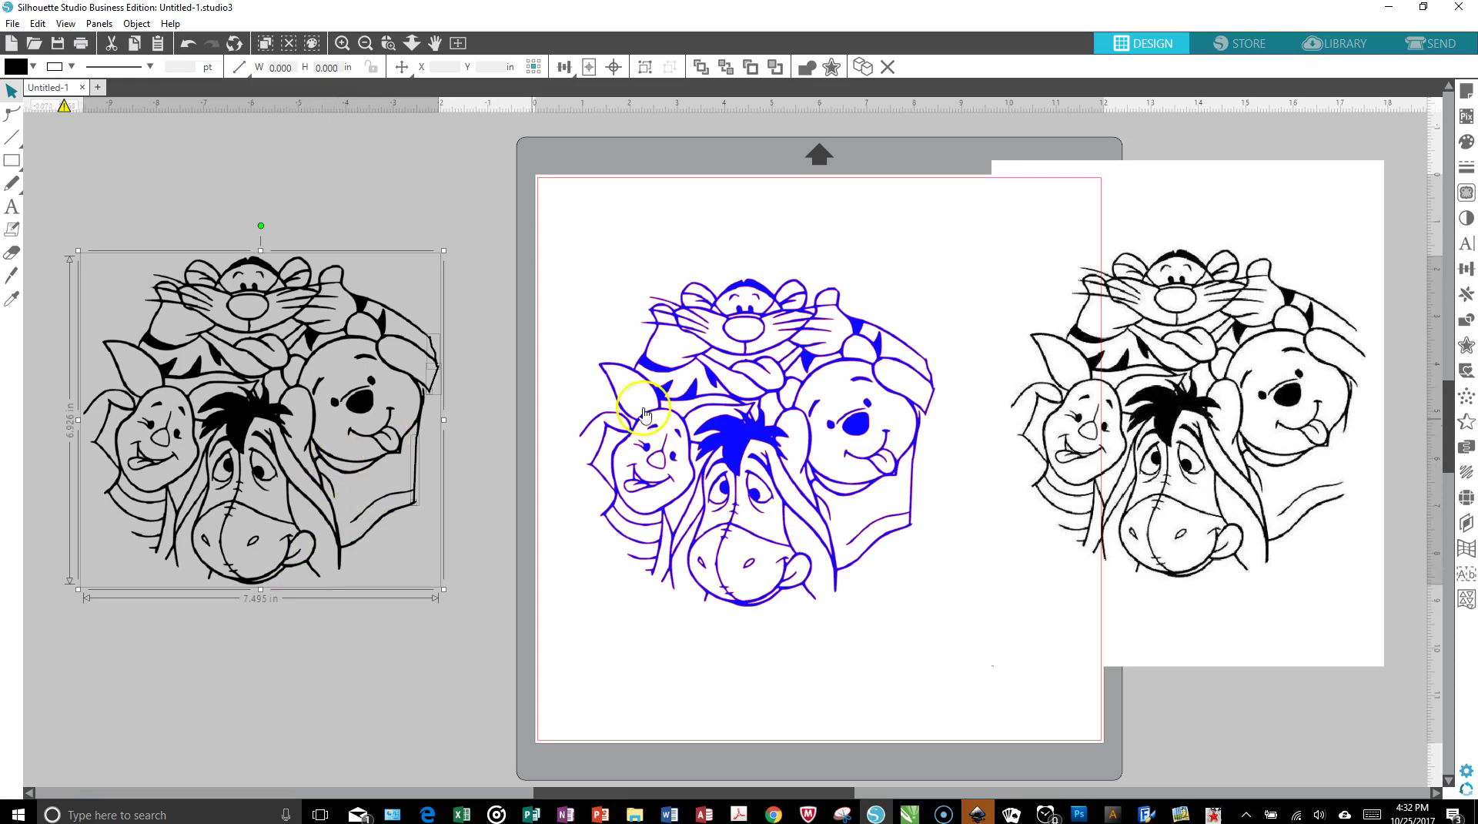
# - Select the blue traced design on the page and release its compound path
pyautogui.click(832, 407)
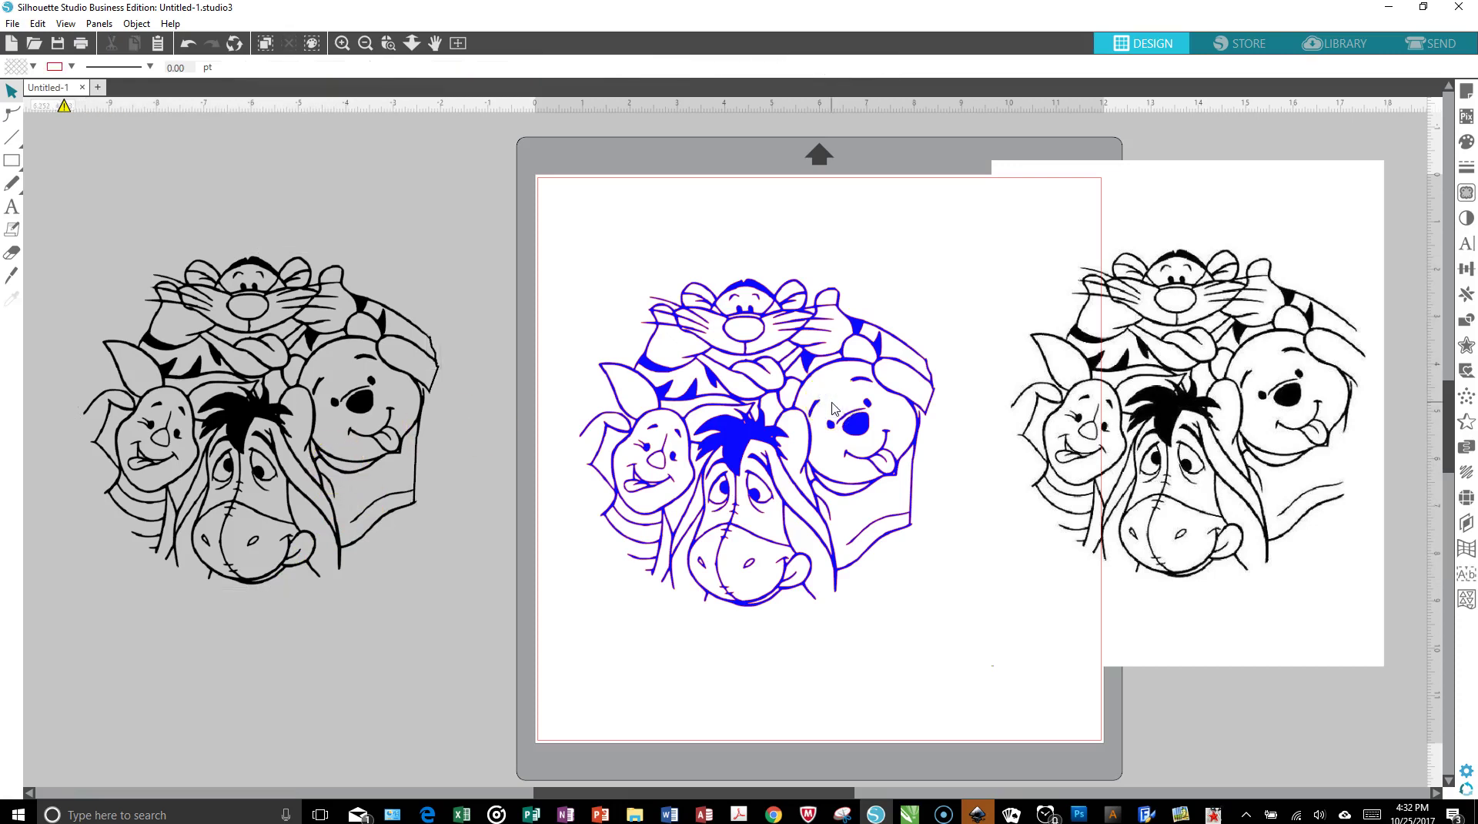
pyautogui.click(839, 422)
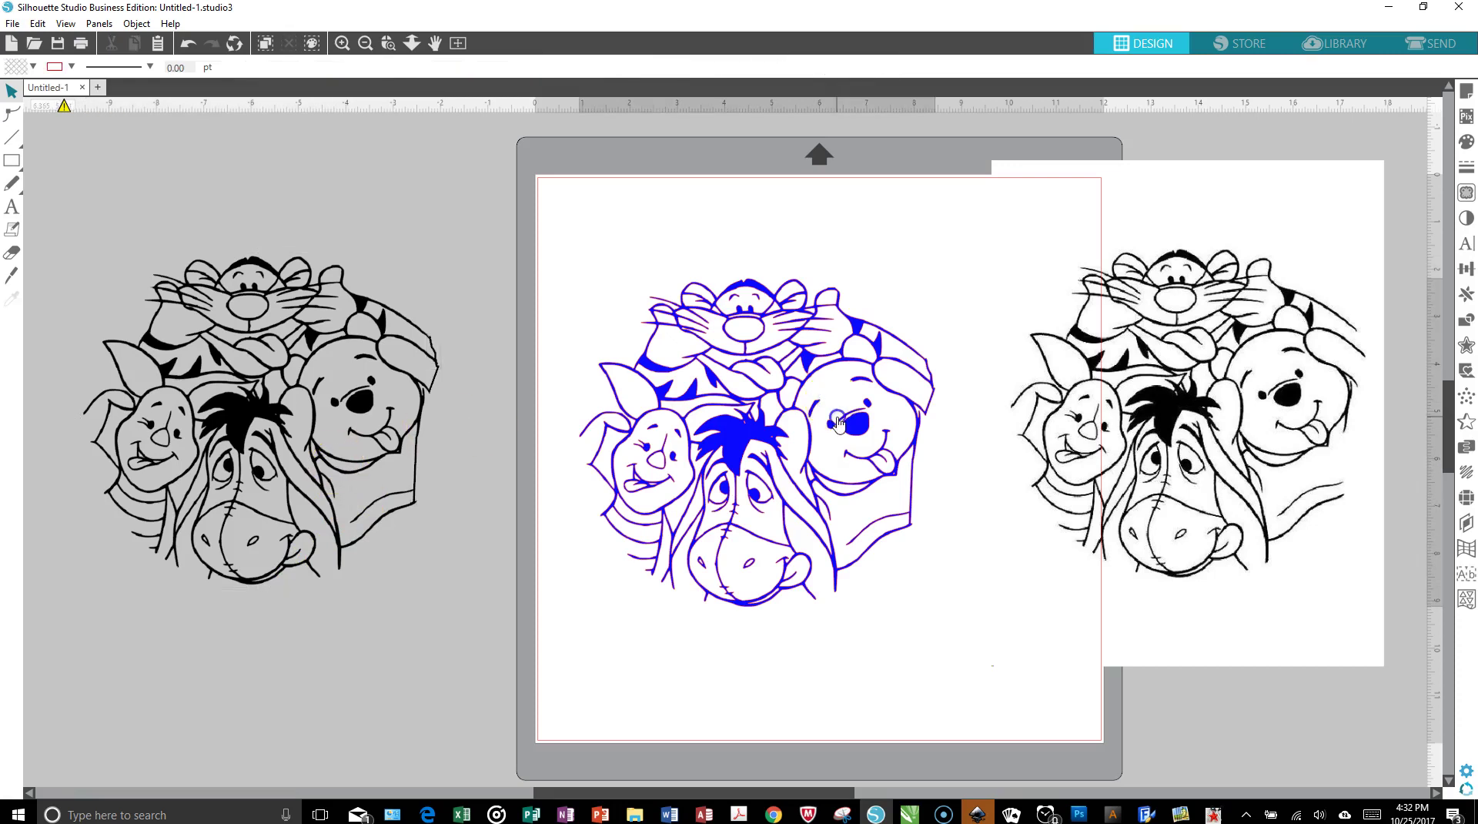
pyautogui.rightClick(836, 420)
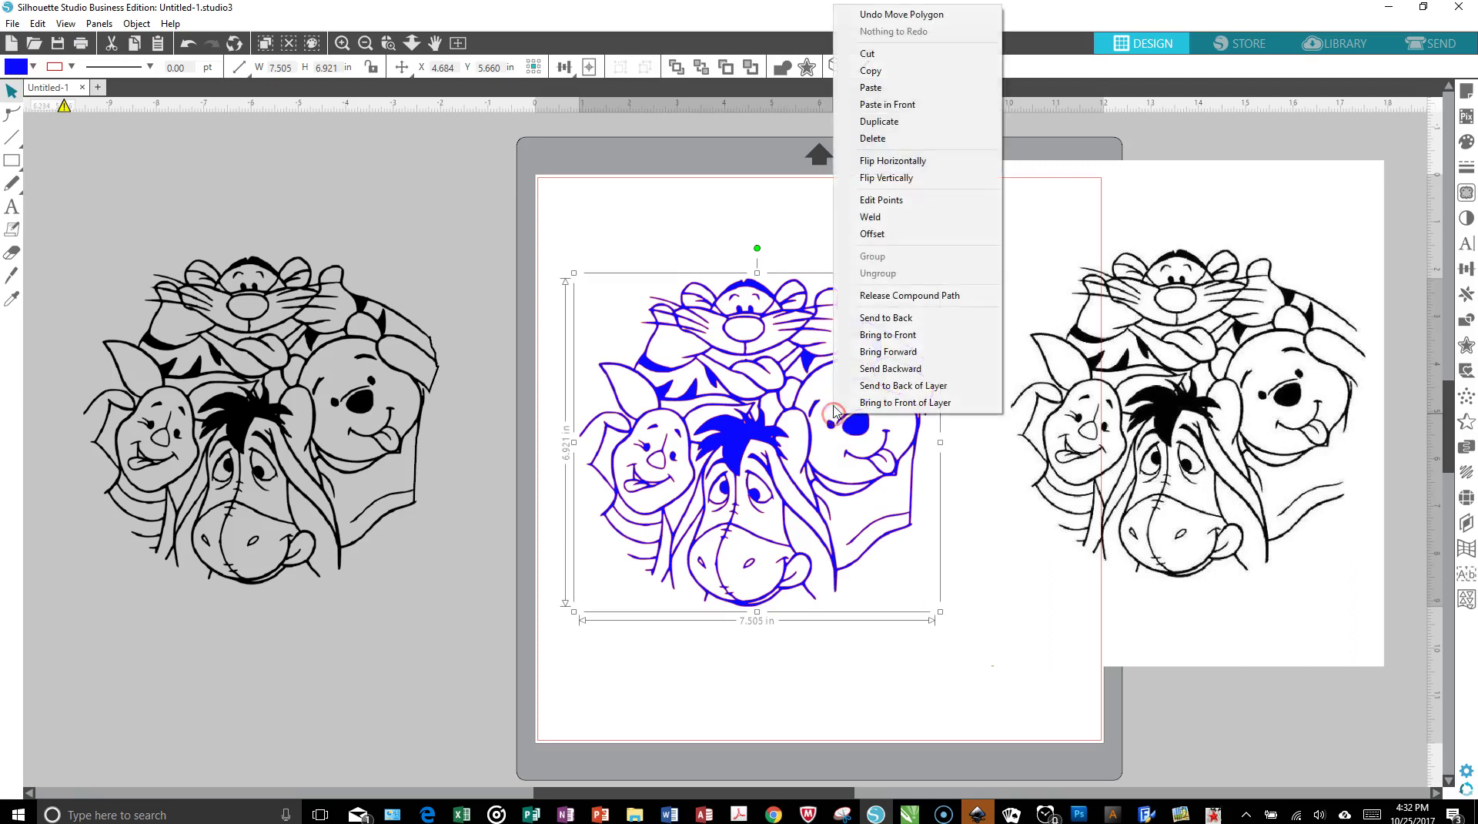
pyautogui.click(875, 297)
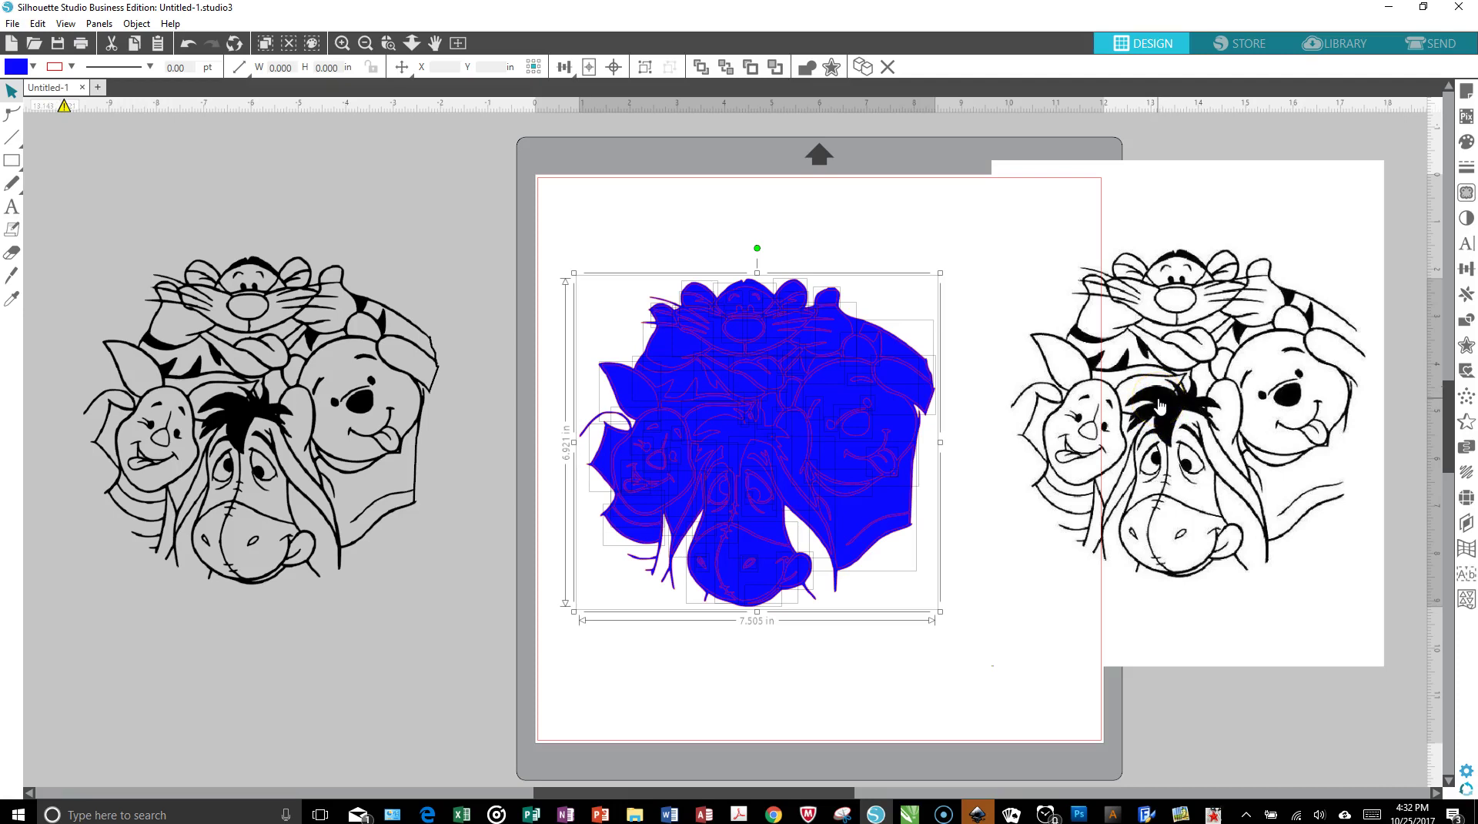
# - Move the original character image completely off the page, clear of the blue trace
pyautogui.moveTo(1161, 401); pyautogui.dragTo(1255, 405)
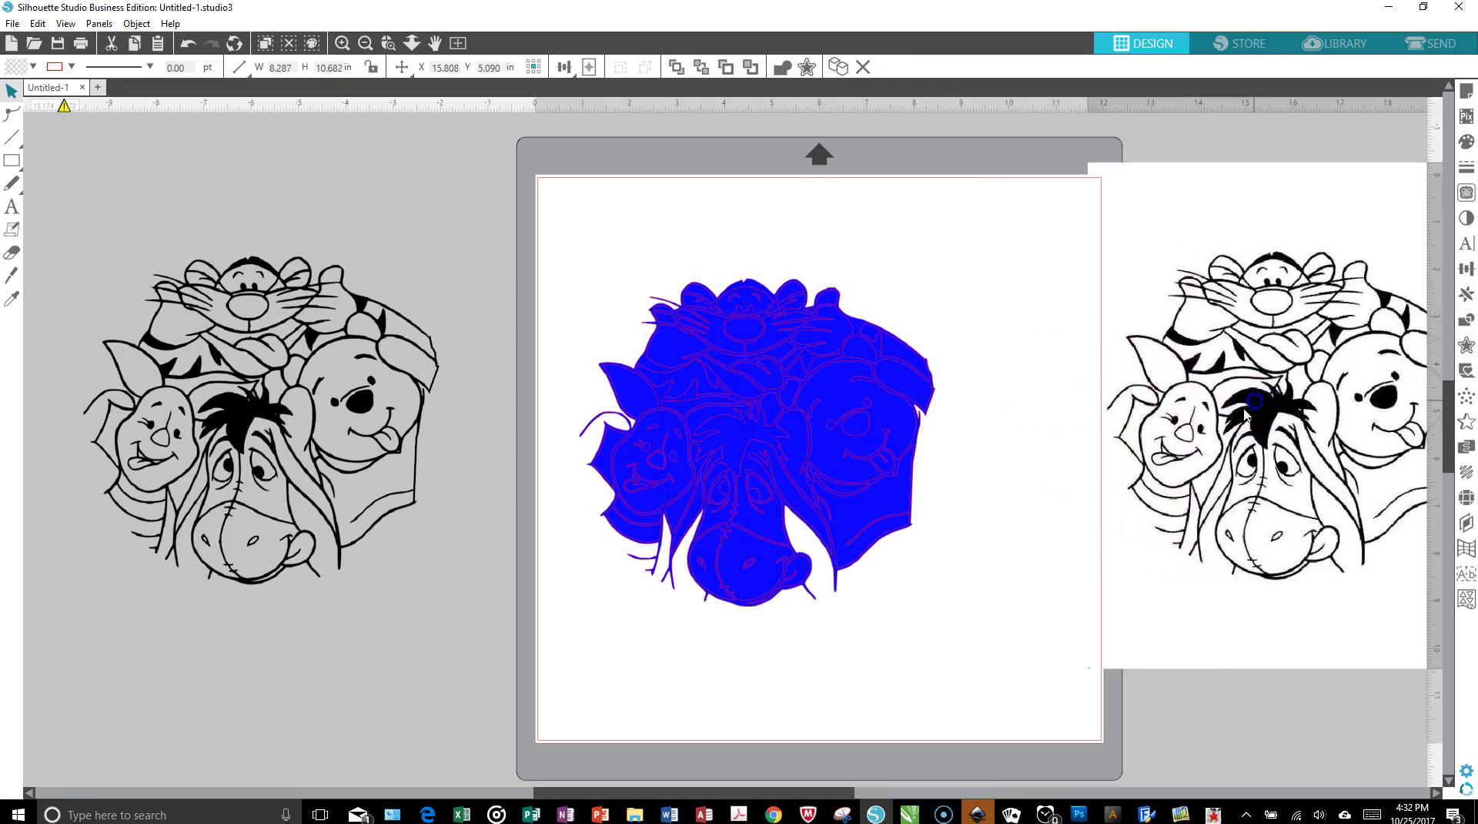
pyautogui.moveTo(805, 793); pyautogui.dragTo(901, 774)
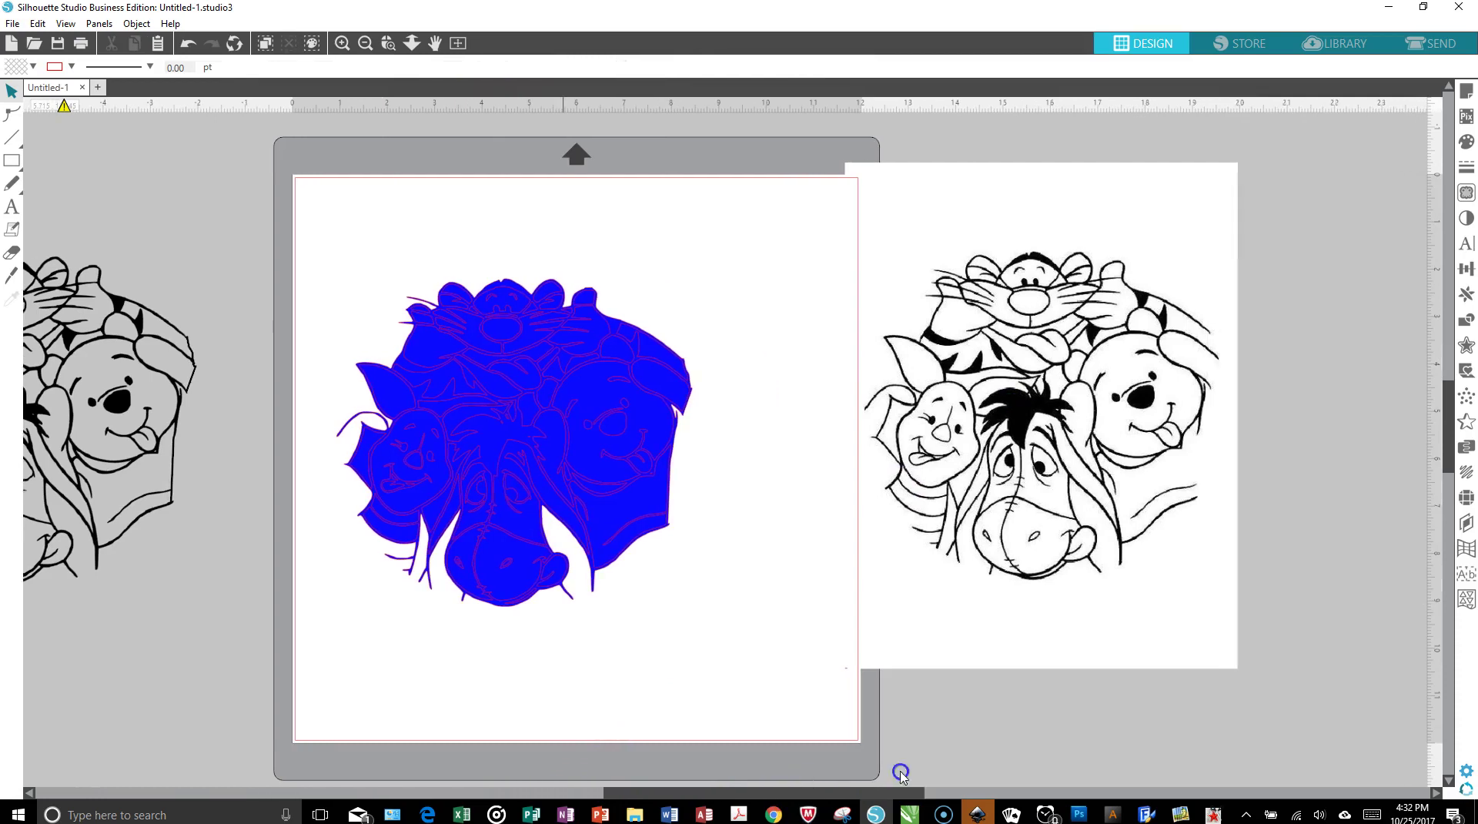
pyautogui.moveTo(895, 412); pyautogui.dragTo(1021, 440)
pyautogui.click(952, 709)
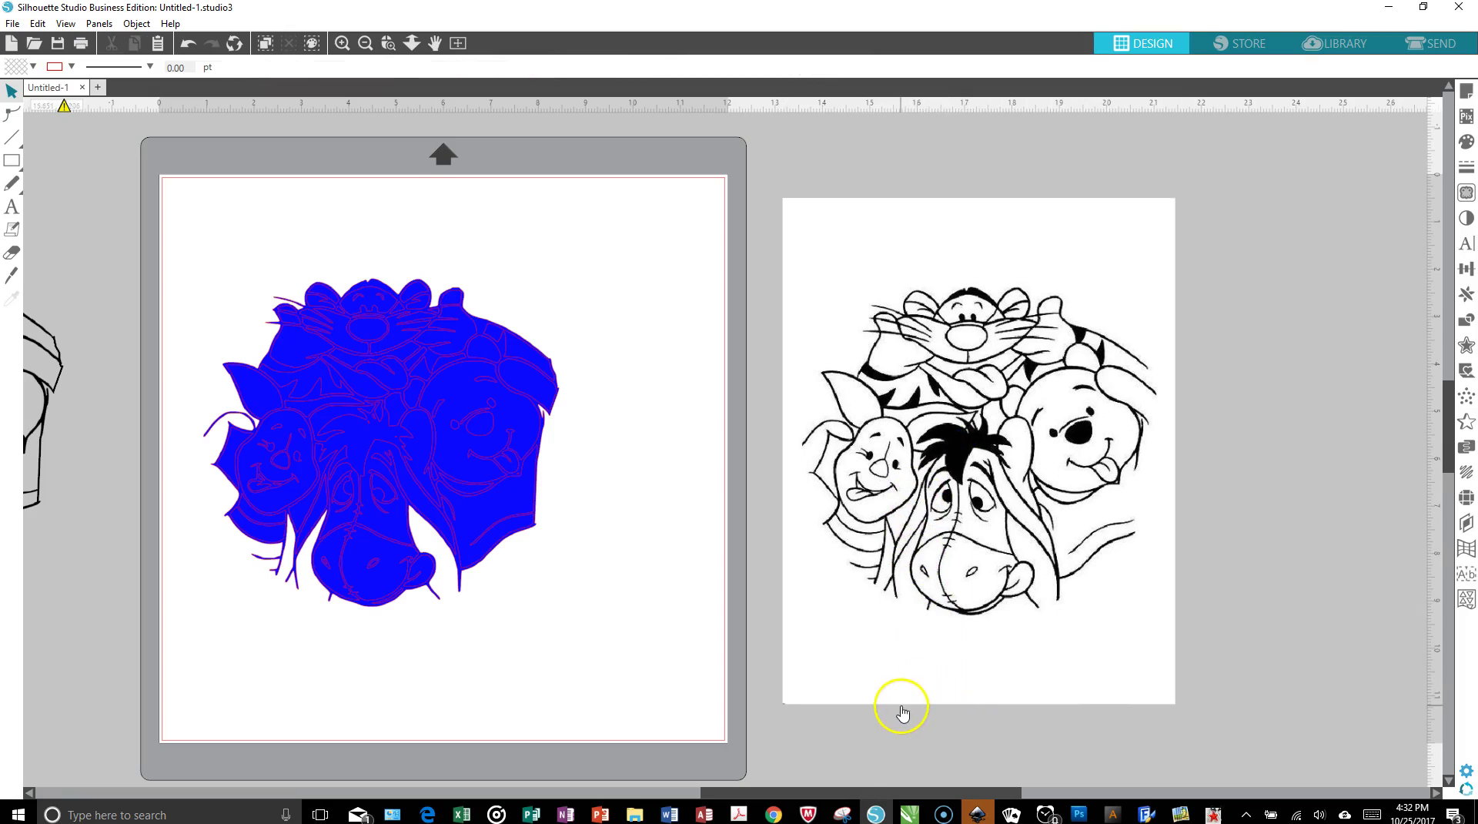
# - Capture the original character image with Snipping Tool and save it to the Desktop as Capture.PNG
pyautogui.click(844, 807)
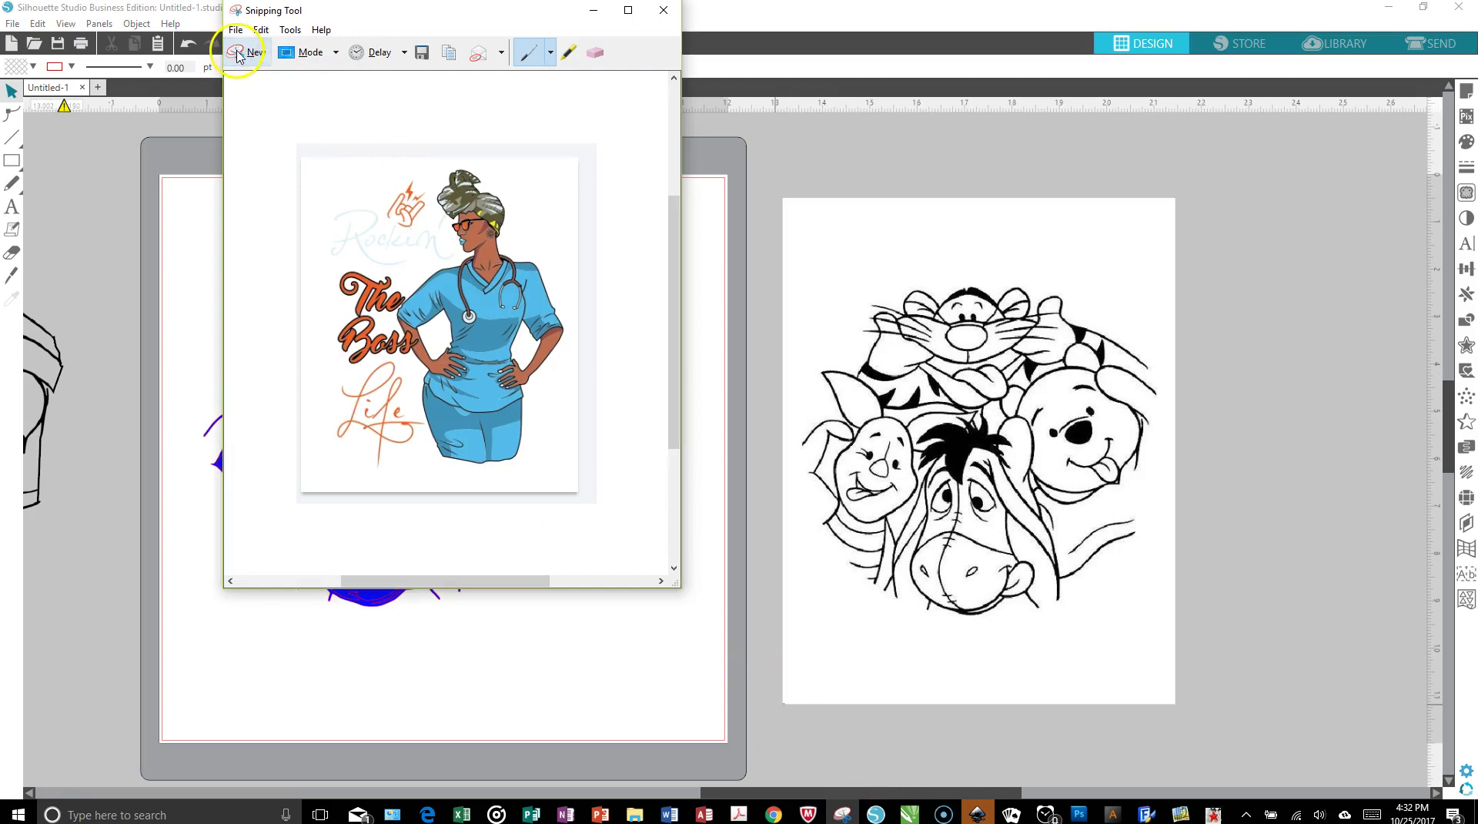
pyautogui.click(237, 54)
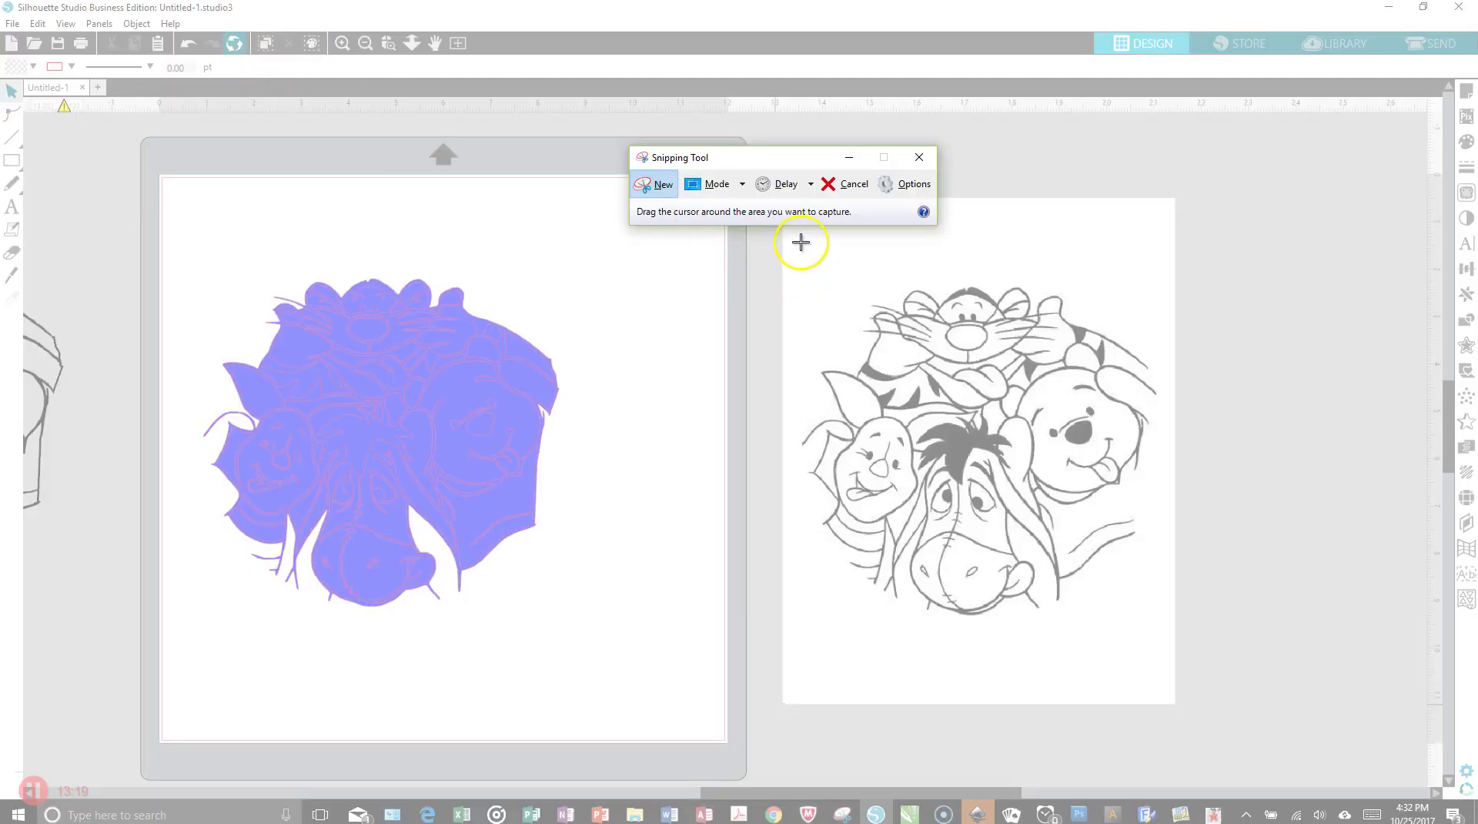
pyautogui.moveTo(800, 241); pyautogui.dragTo(1167, 642)
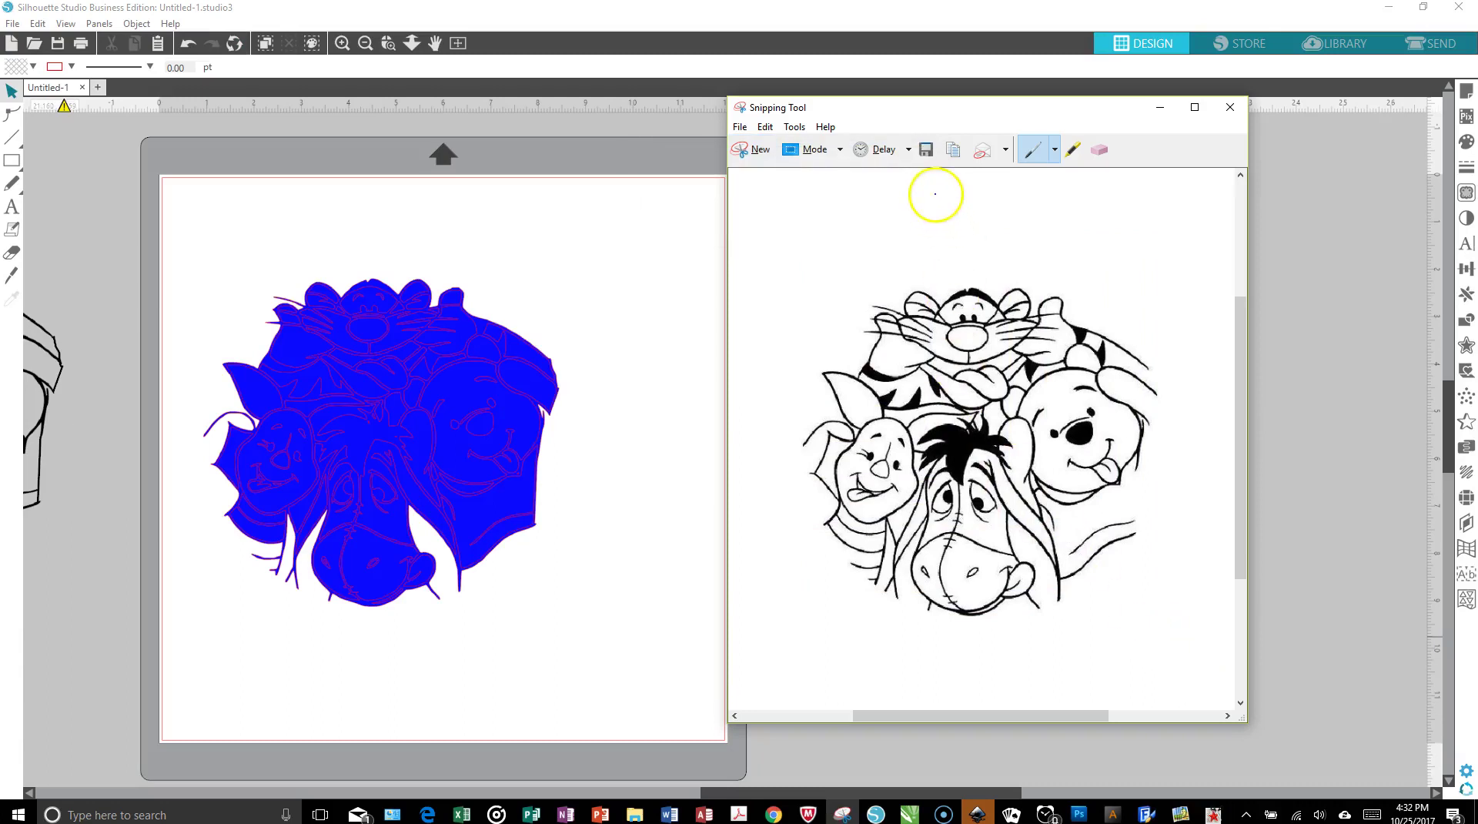
pyautogui.click(927, 152)
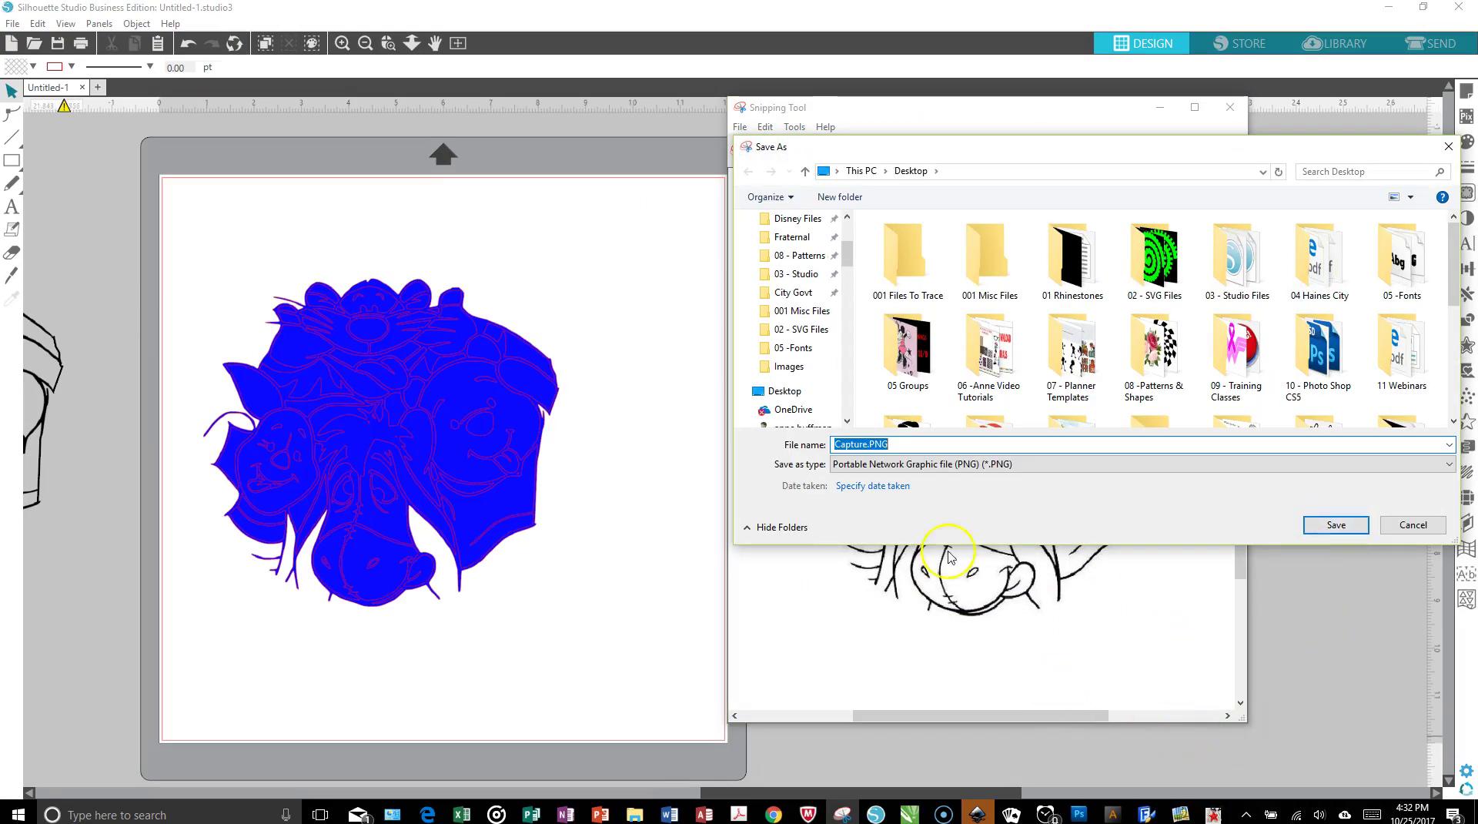
pyautogui.click(1337, 526)
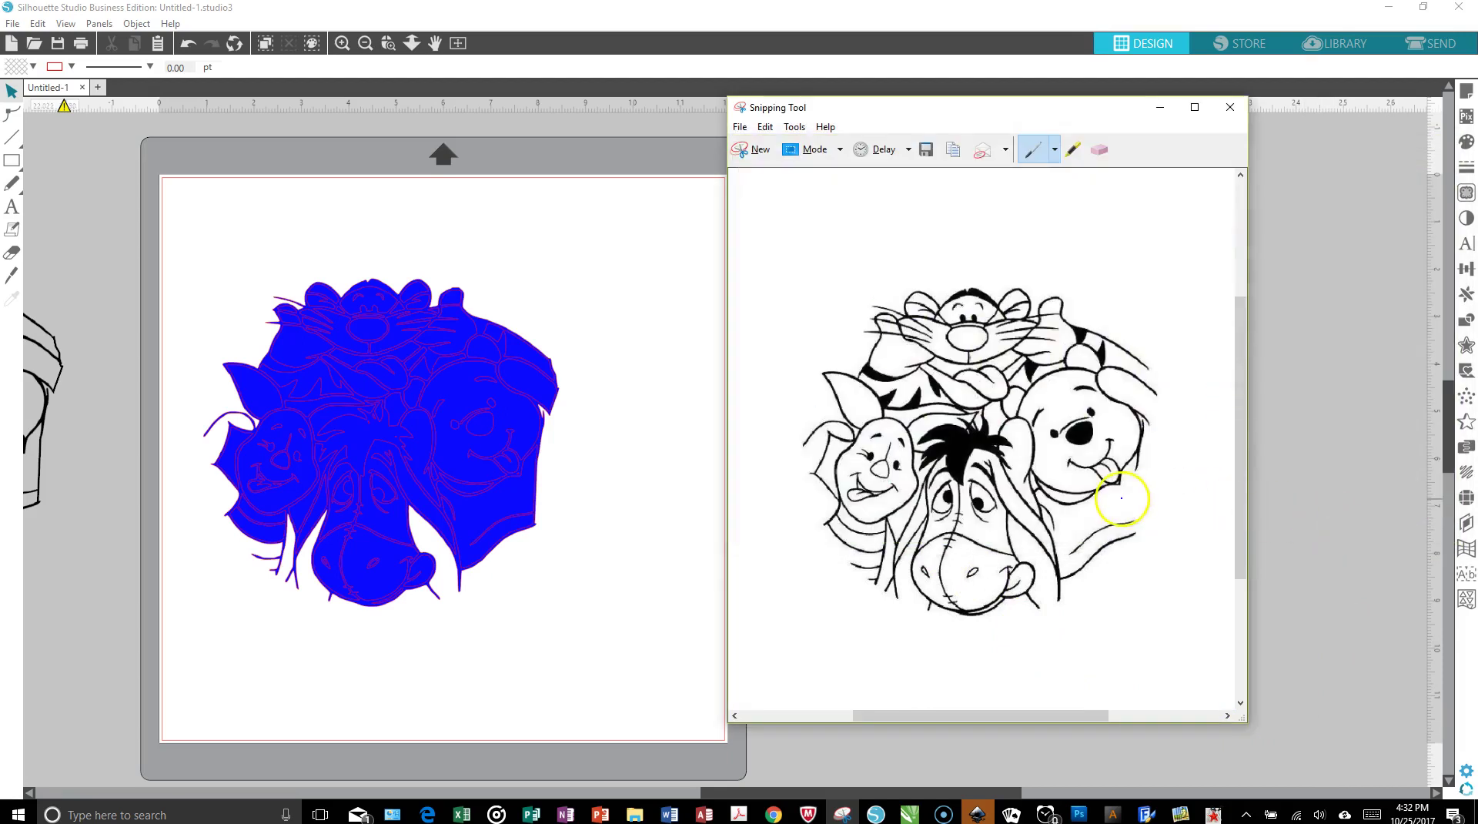
# - Switch to Chrome and search Google Images for "pooh and the gang" in a new tab
pyautogui.click(774, 813)
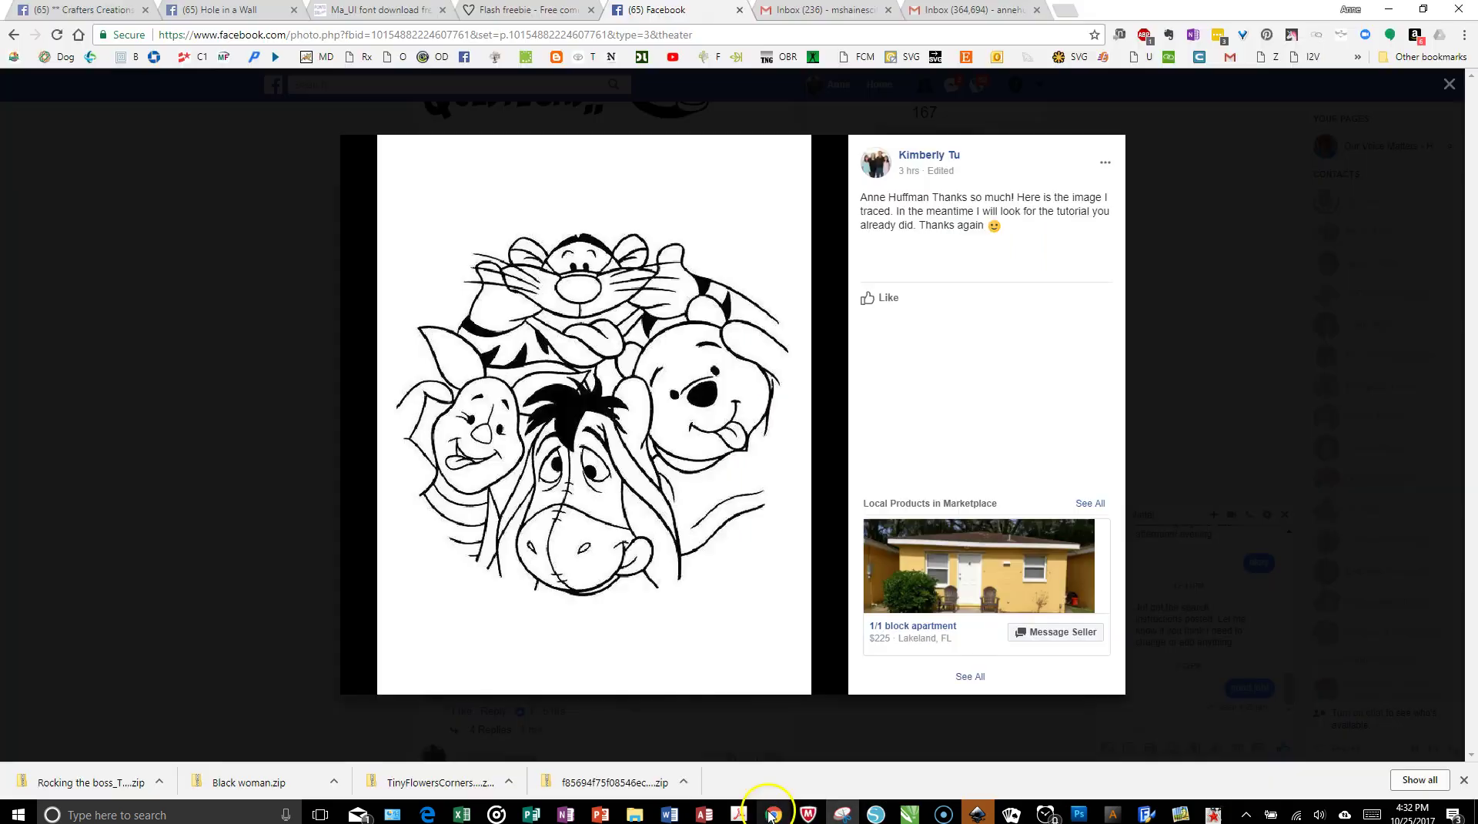
pyautogui.click(1066, 12)
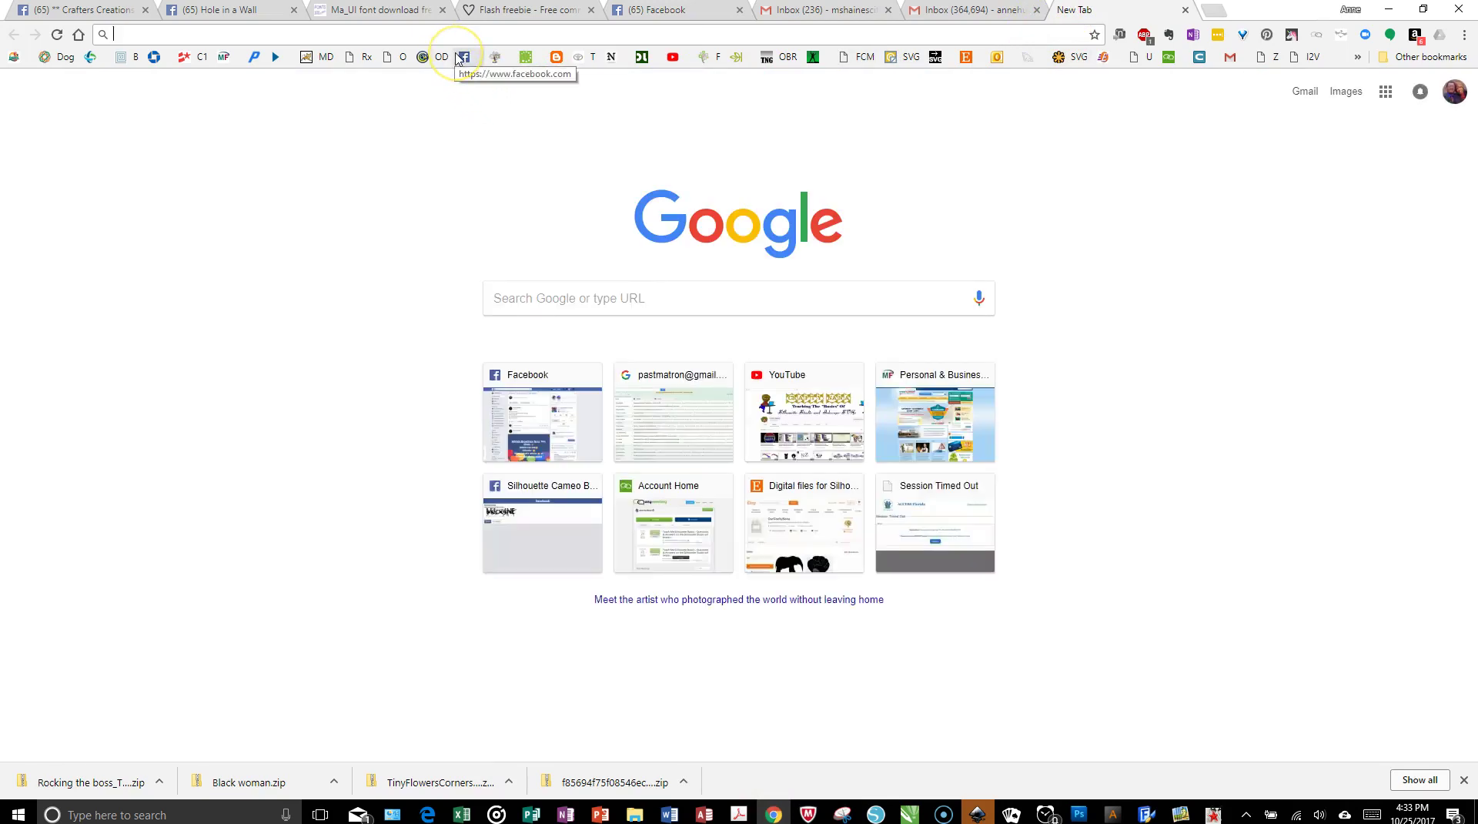
pyautogui.write('pooh')
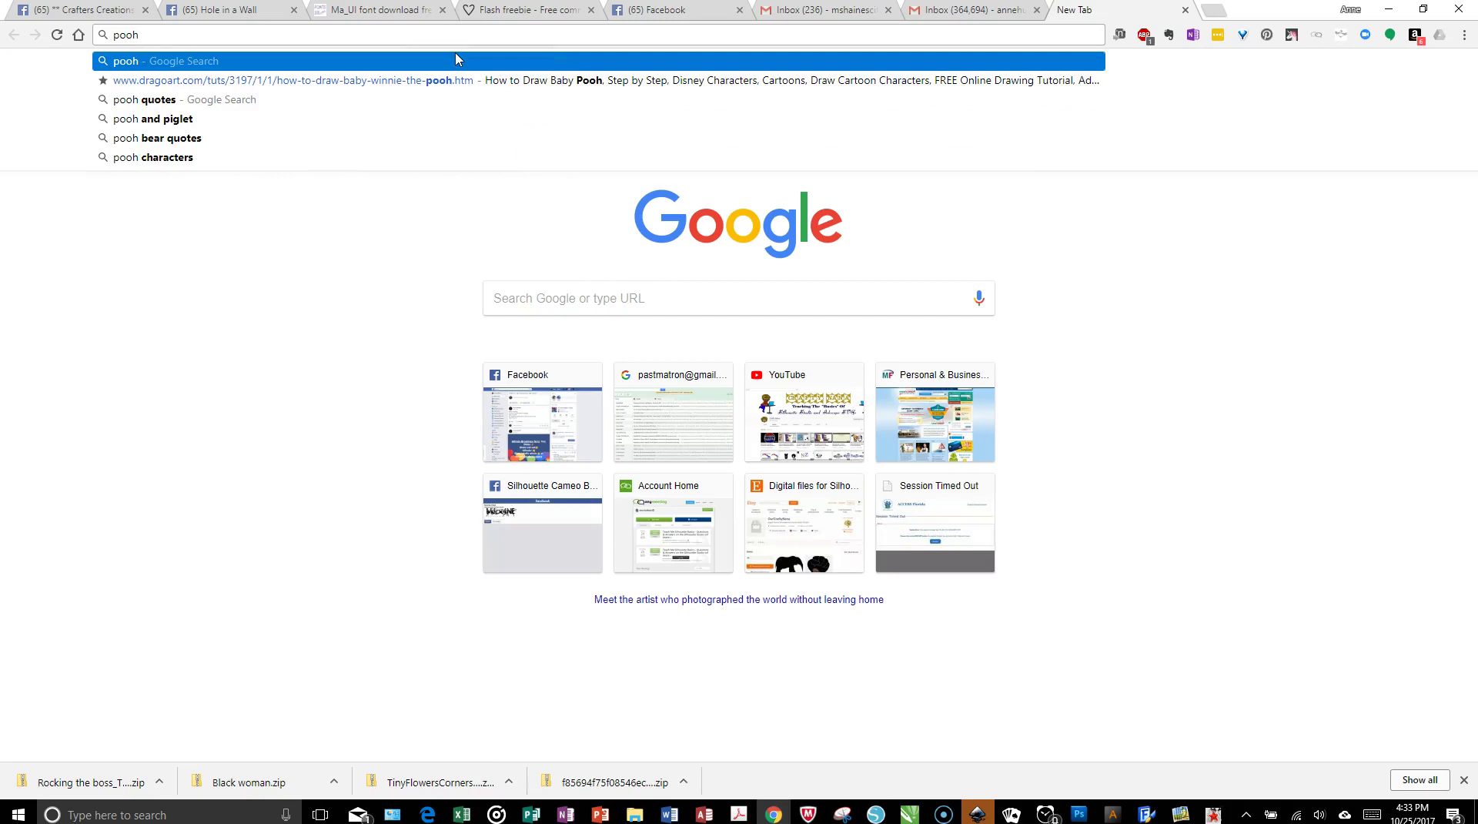
pyautogui.write(' and the gang')
pyautogui.press('Return')
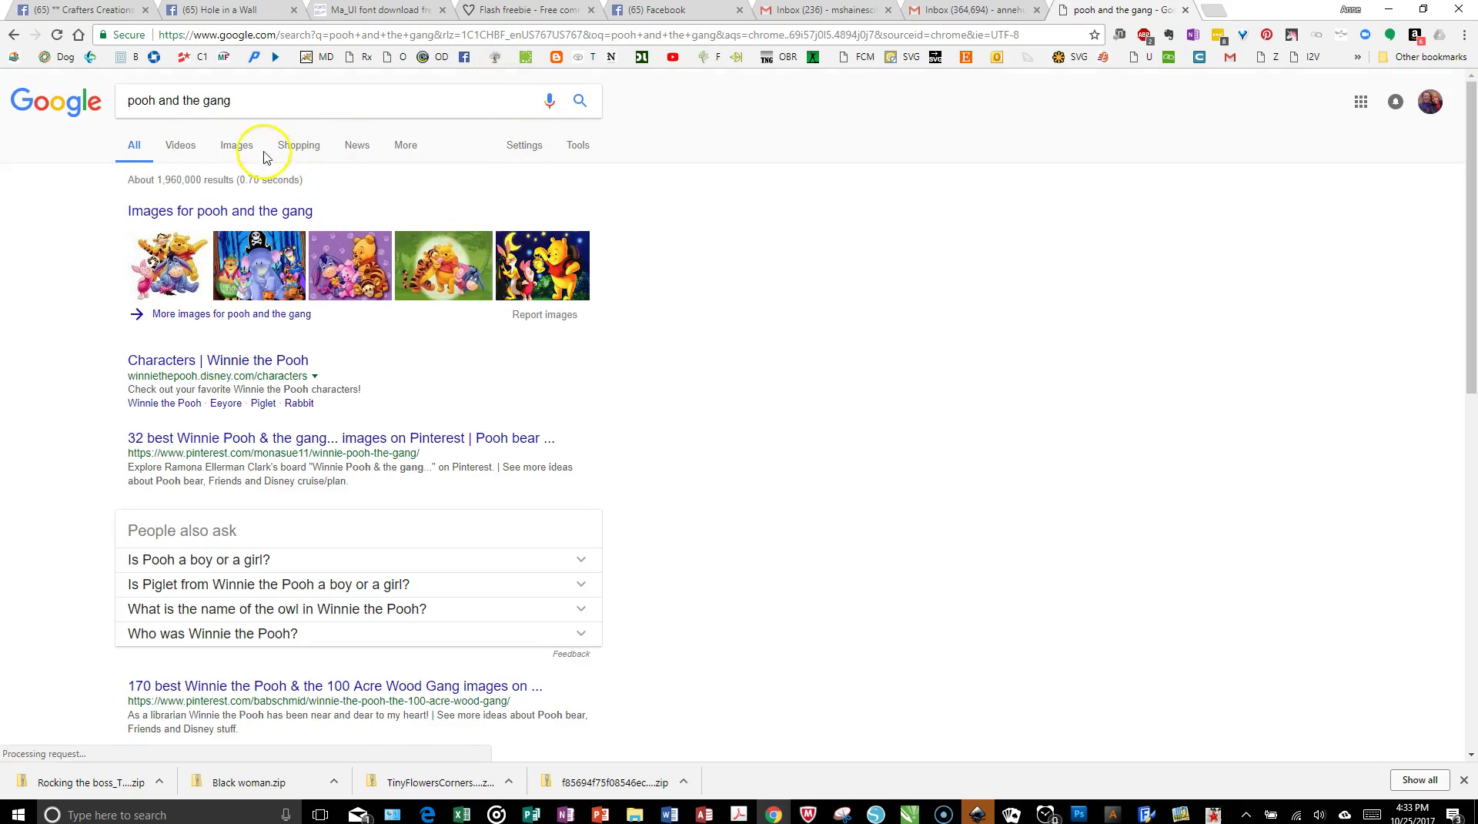
pyautogui.click(231, 147)
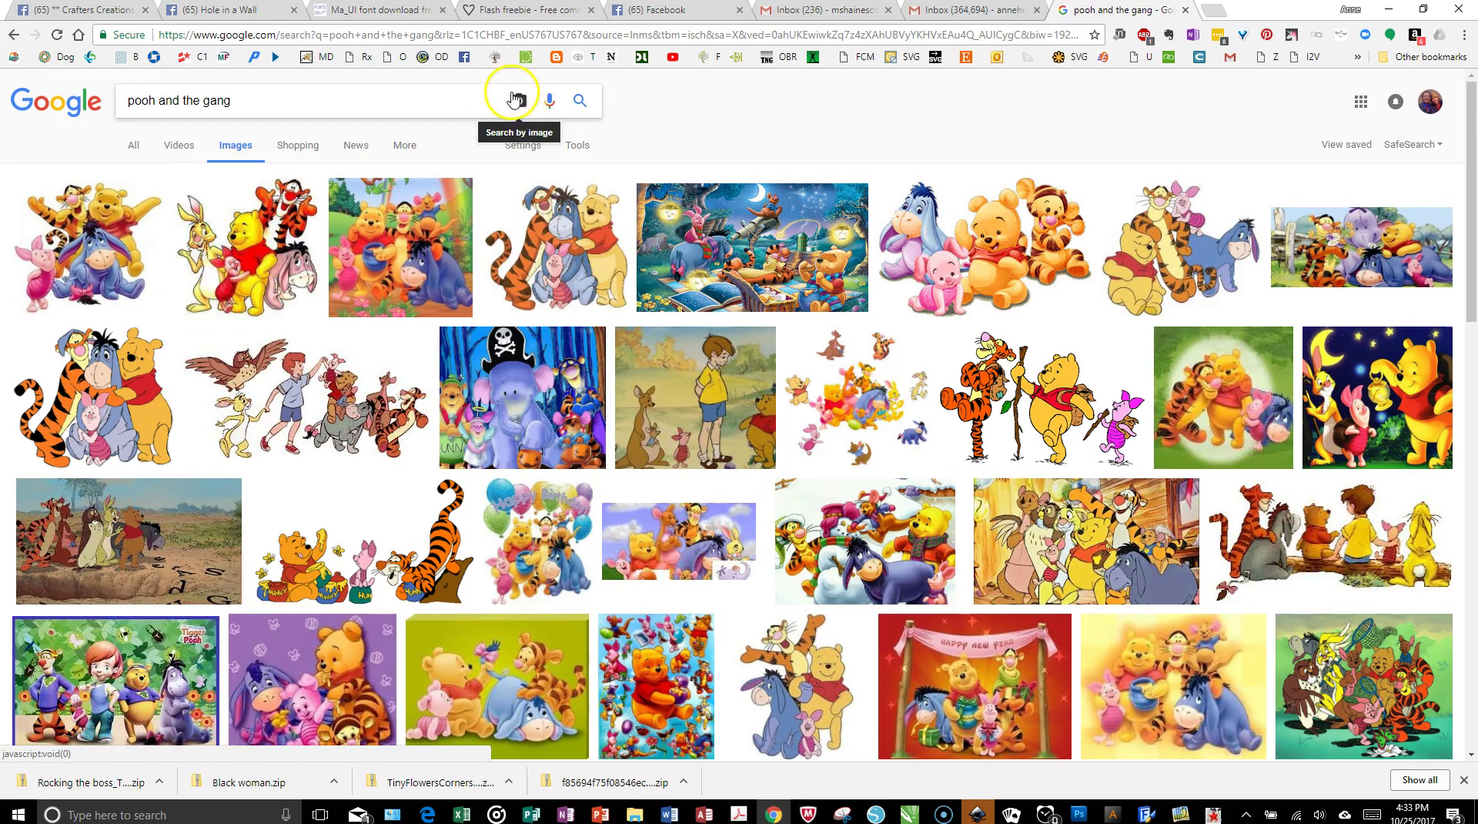
# - Run a Google search by image with the uploaded Desktop file Capture.PNG
pyautogui.click(517, 105)
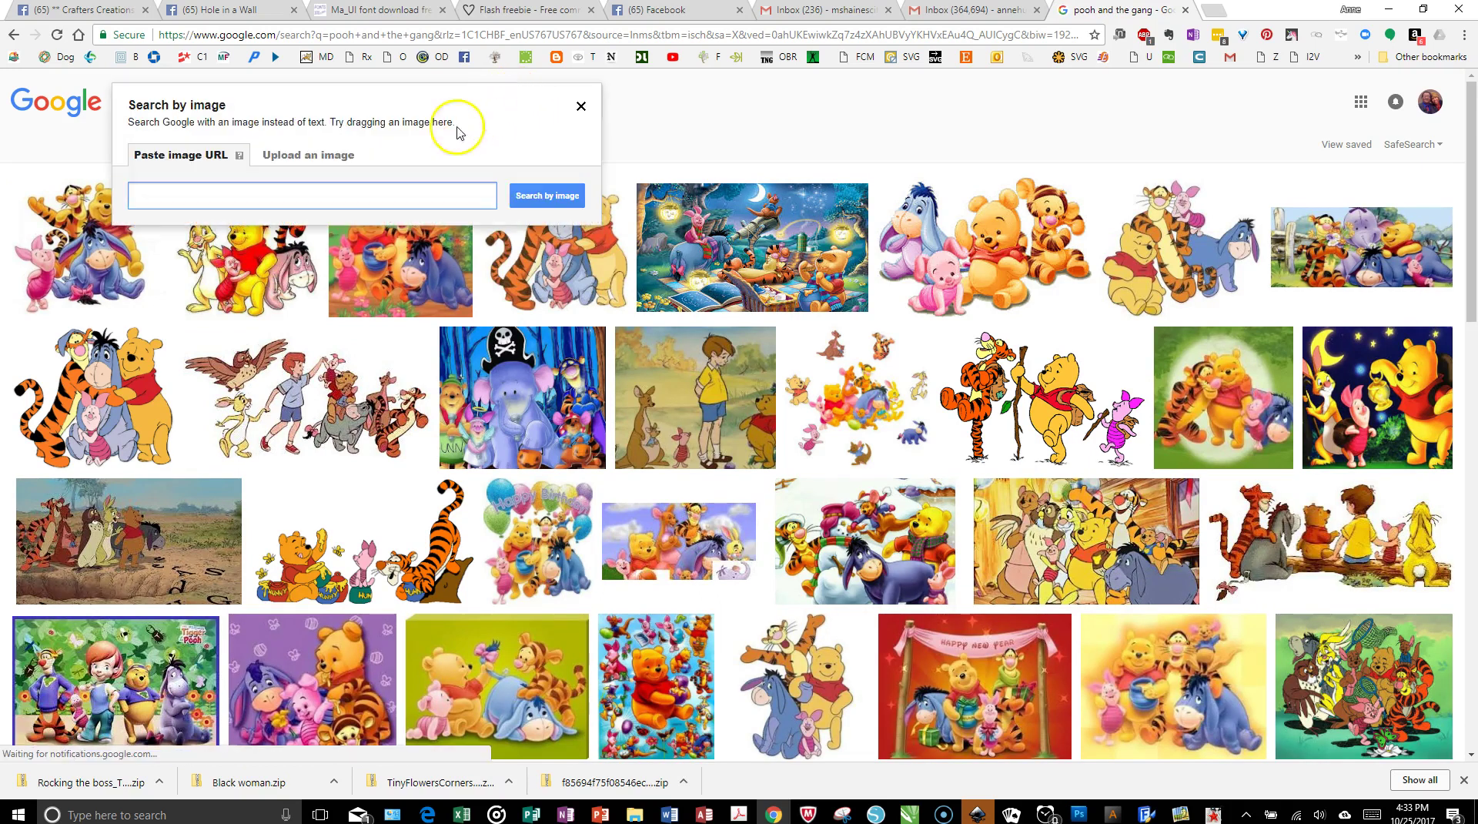
pyautogui.click(325, 157)
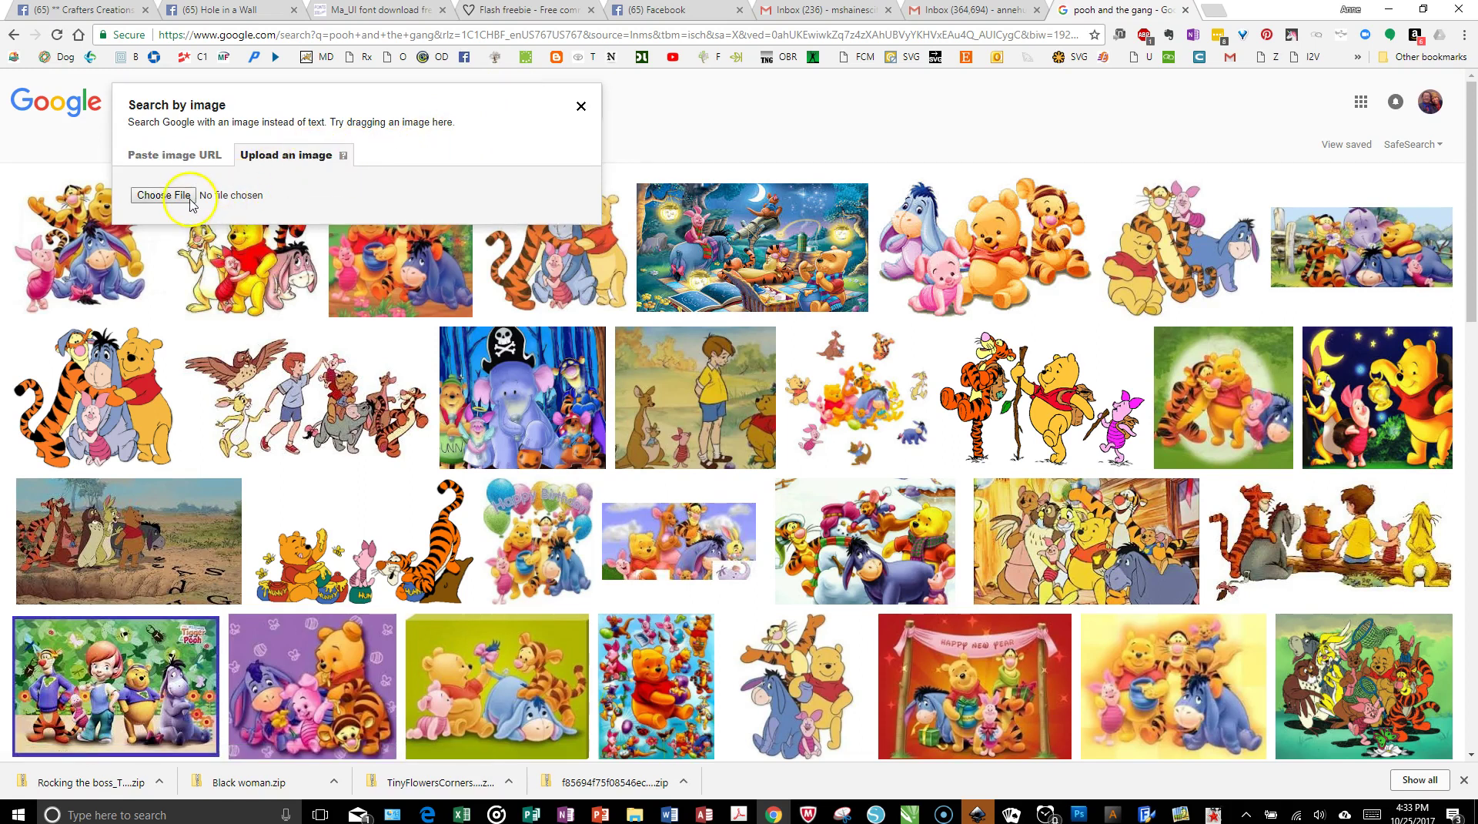
pyautogui.click(164, 195)
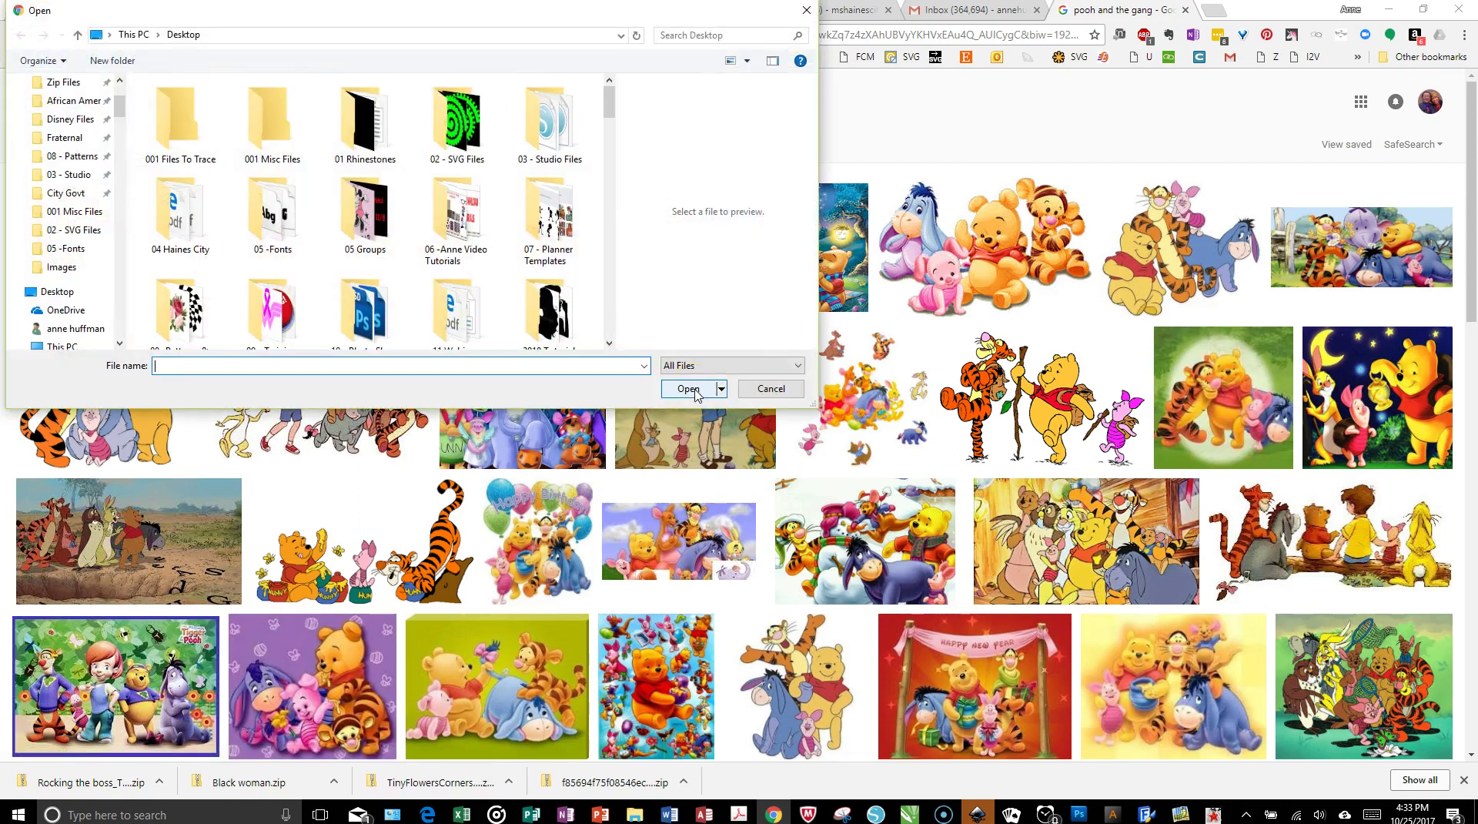
pyautogui.write('c')
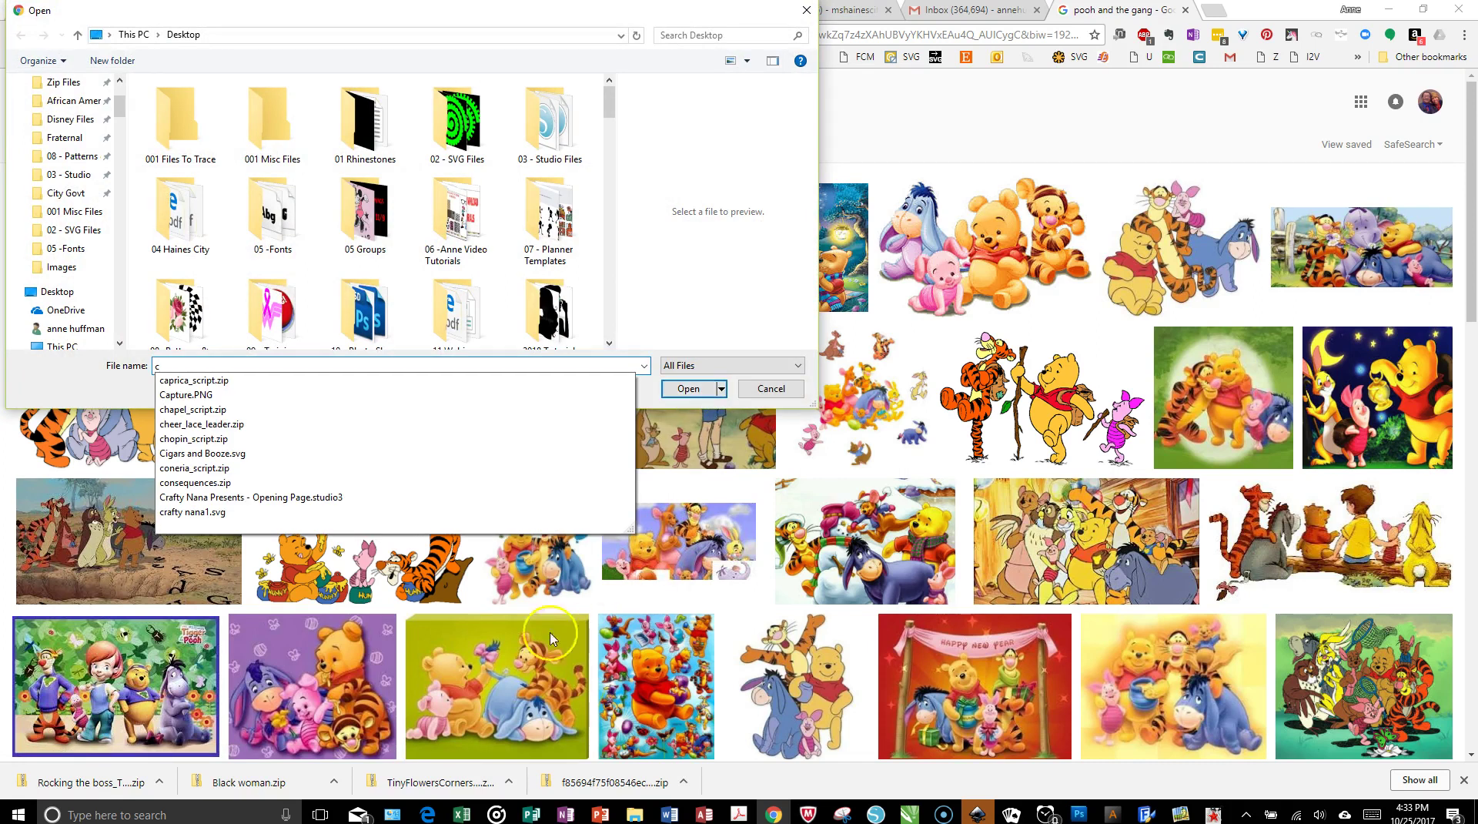
pyautogui.click(226, 397)
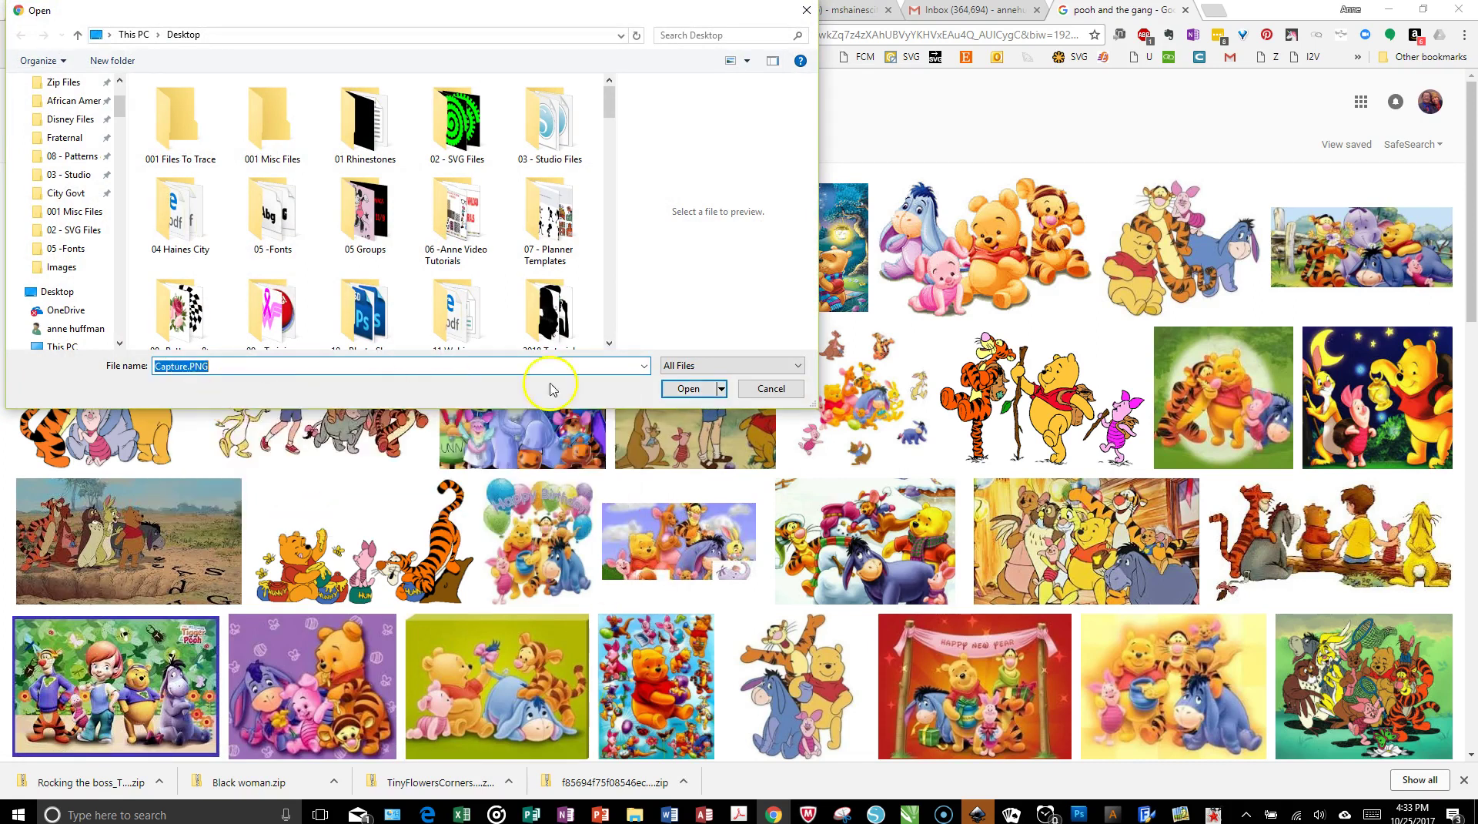
pyautogui.click(689, 388)
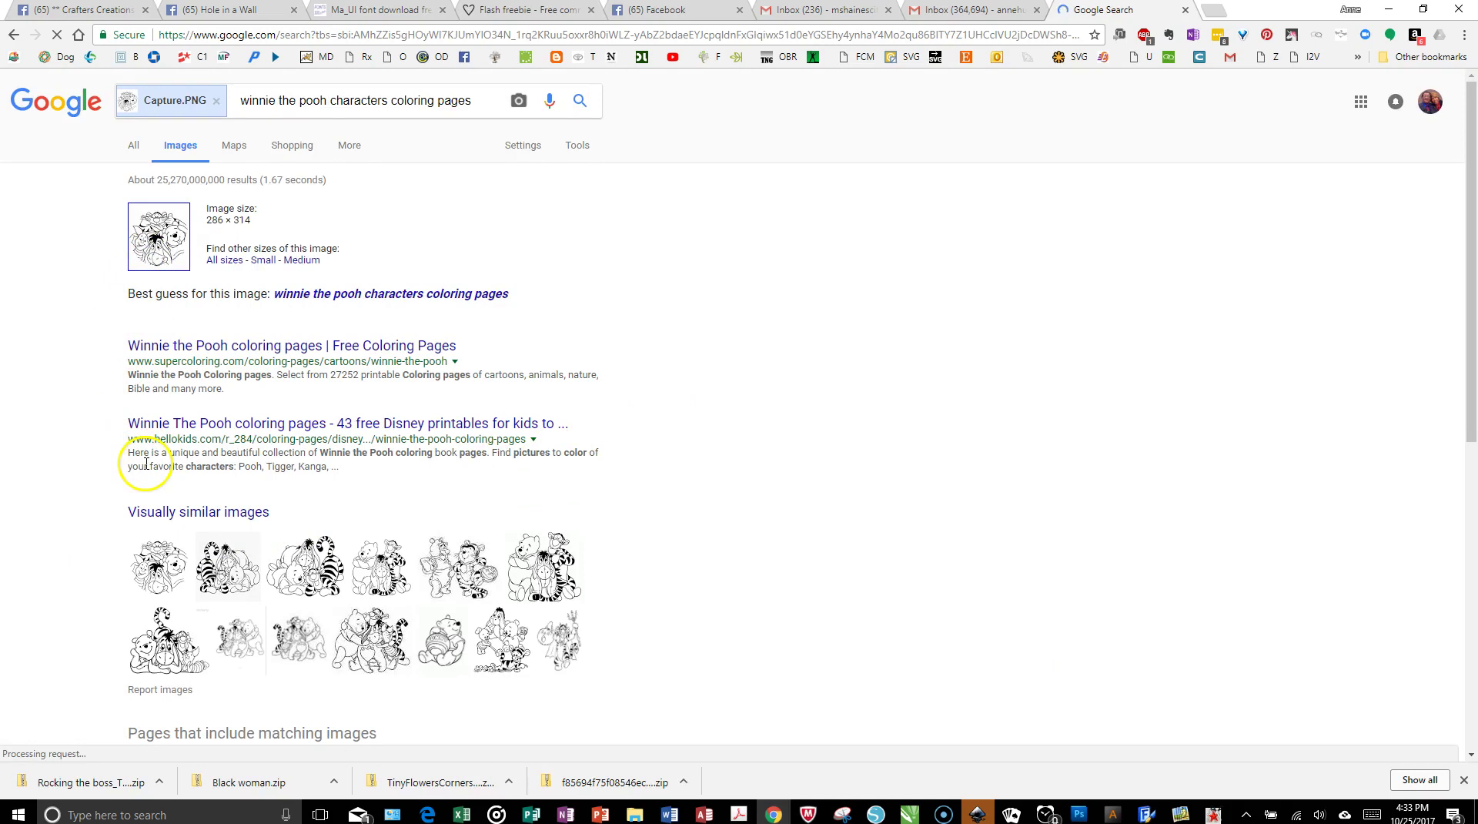
# - Look through the pages with matching images and open the "236 best Pooh images on Pinterest" result
pyautogui.scroll(-2, 177, 599)
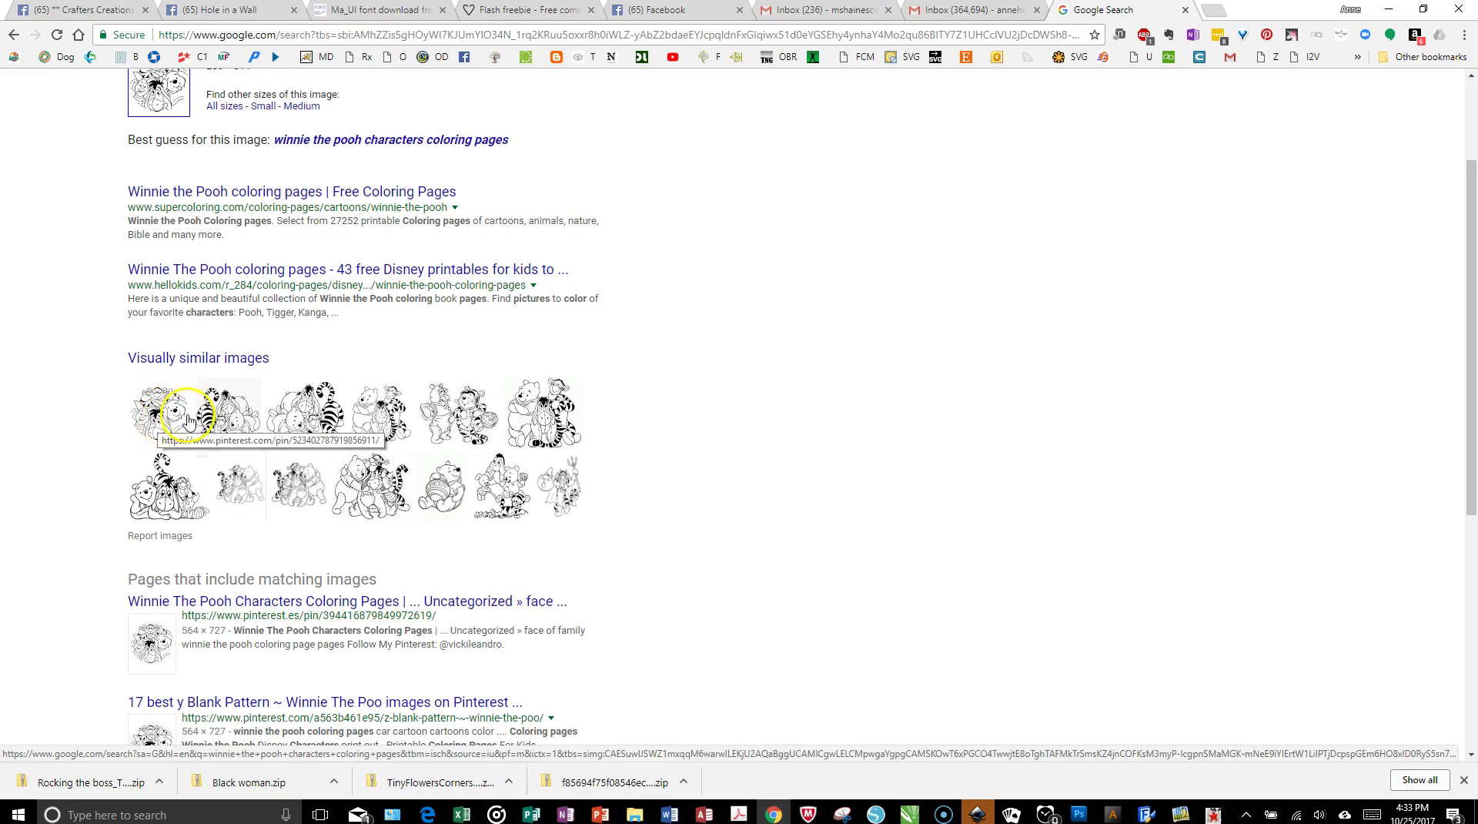
pyautogui.scroll(-2, 248, 497)
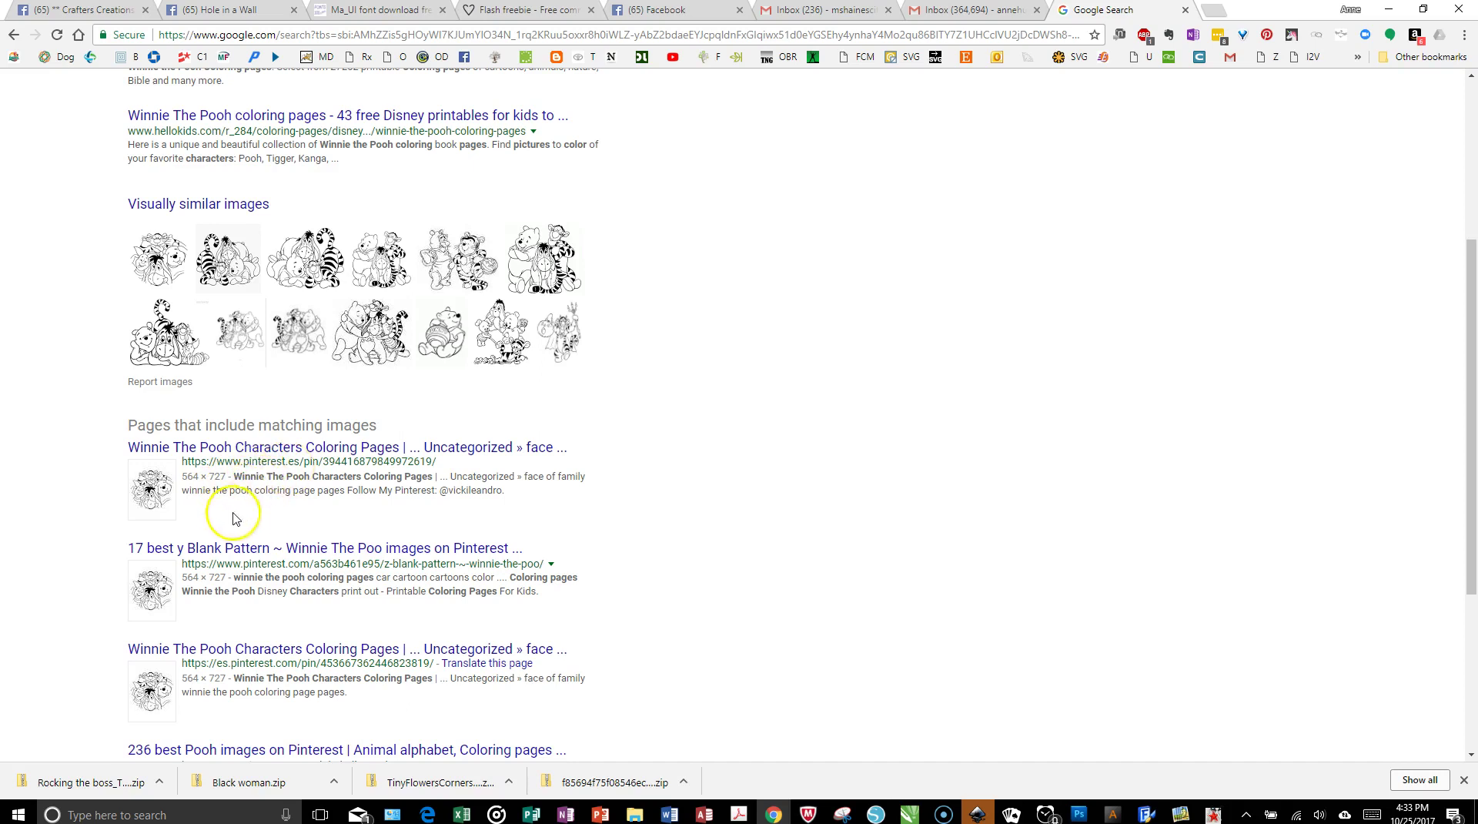
pyautogui.scroll(-4, 237, 520)
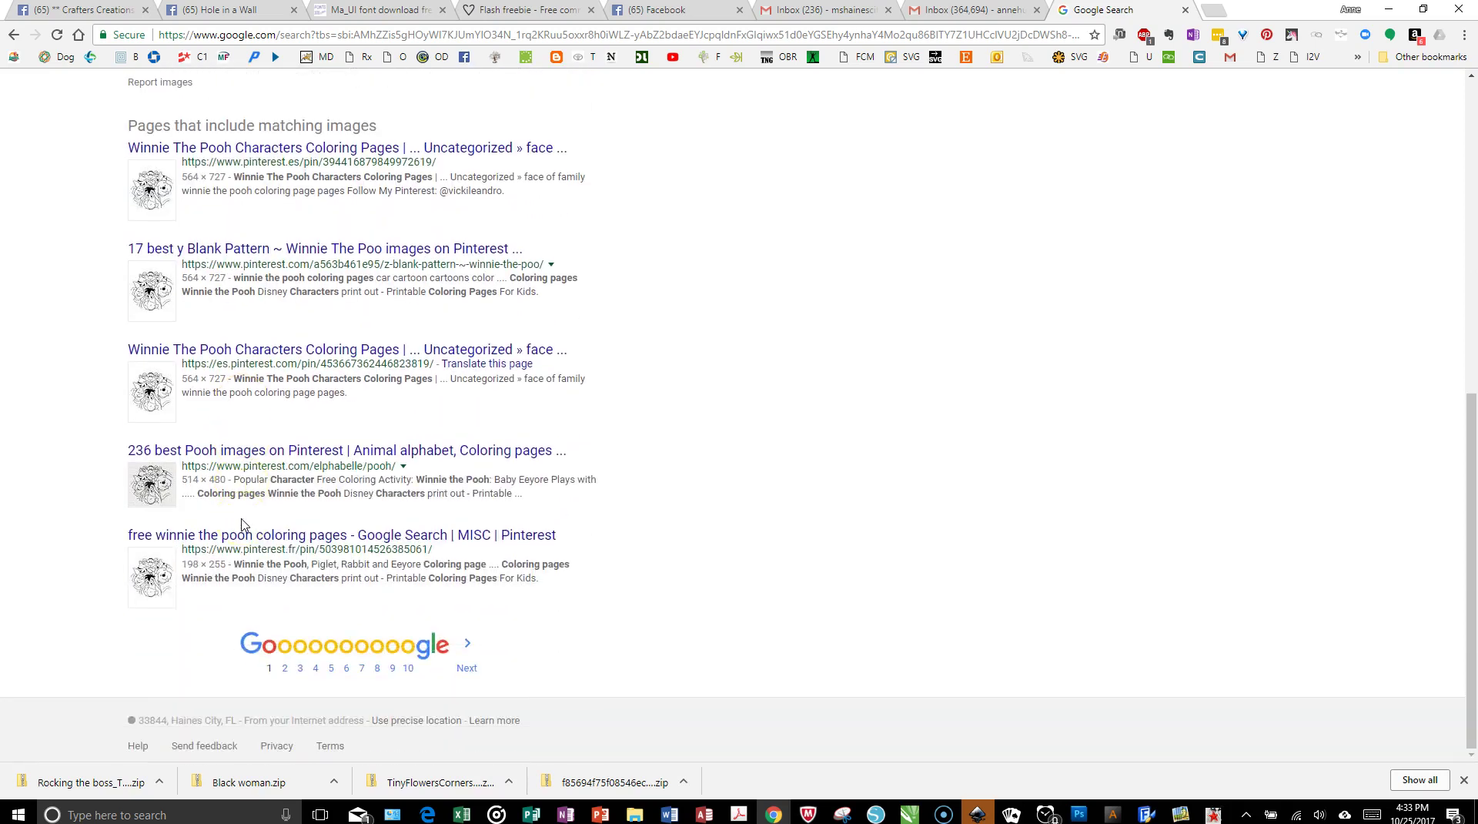
pyautogui.click(301, 670)
pyautogui.click(258, 455)
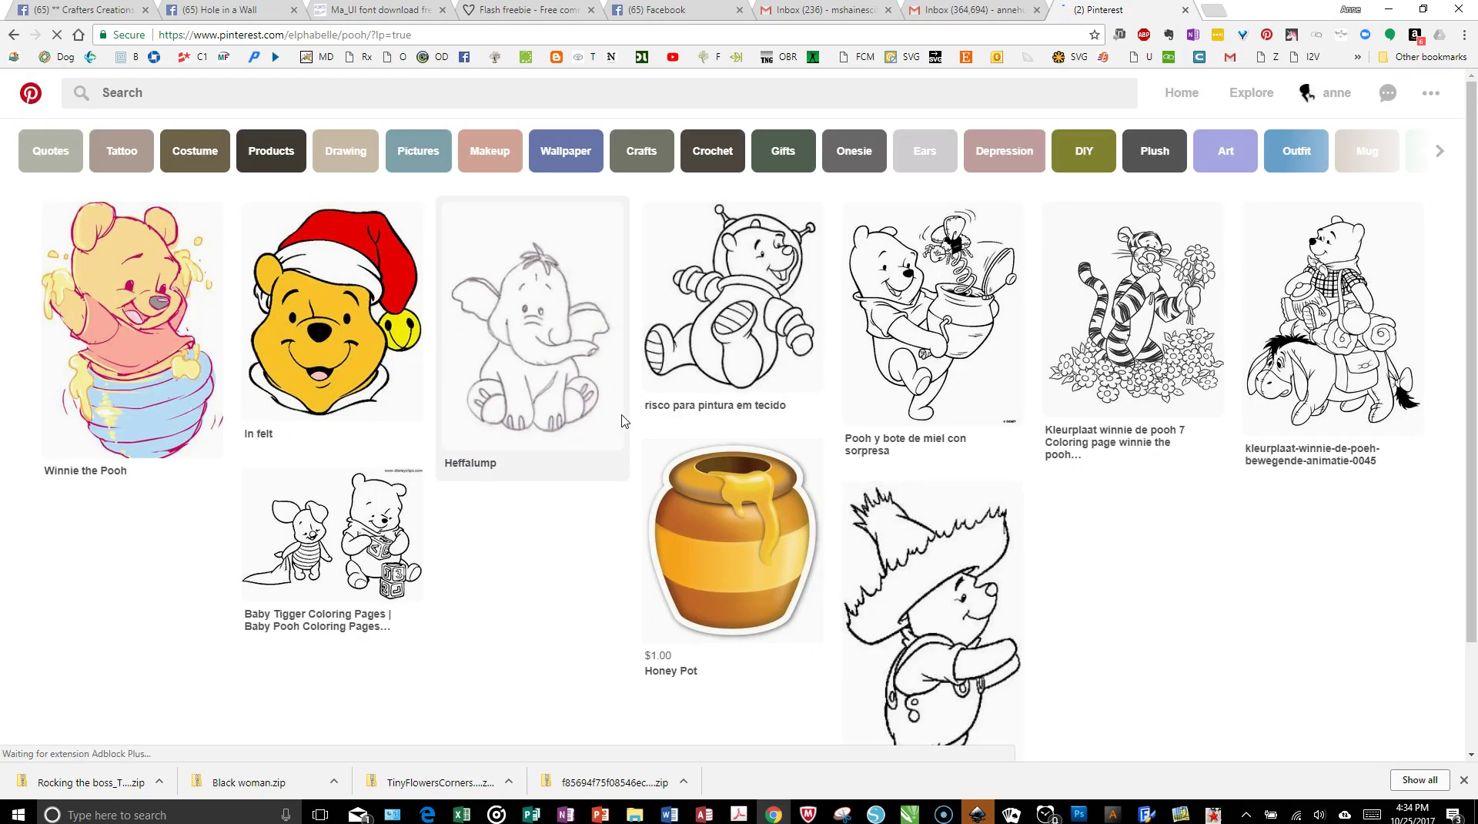
# - Browse the Pinterest board for a coloured version of the character group, and return to the image search results
pyautogui.moveTo(623, 422)
pyautogui.scroll(-2, 624, 421)
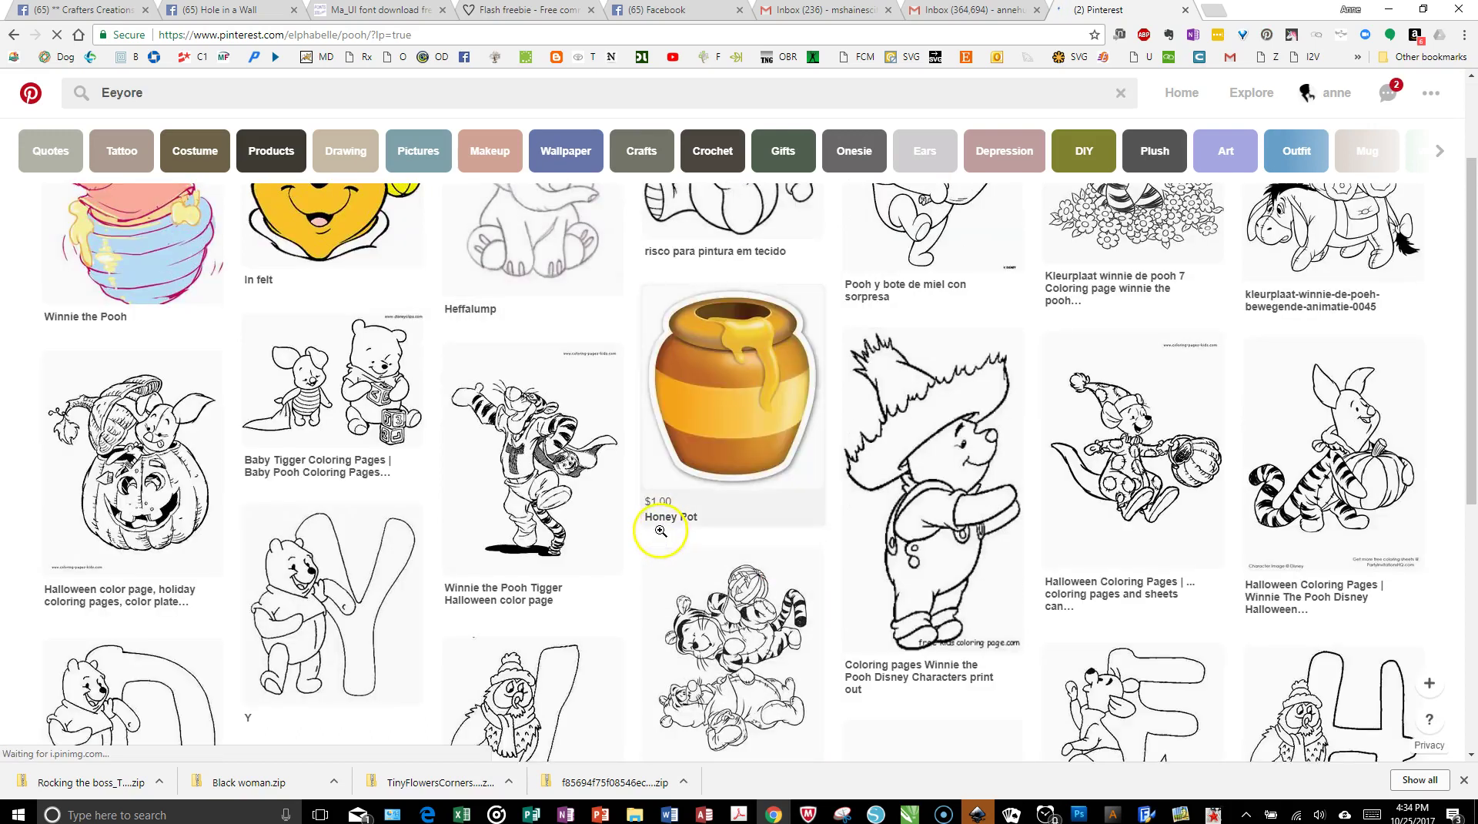
pyautogui.scroll(-3, 589, 496)
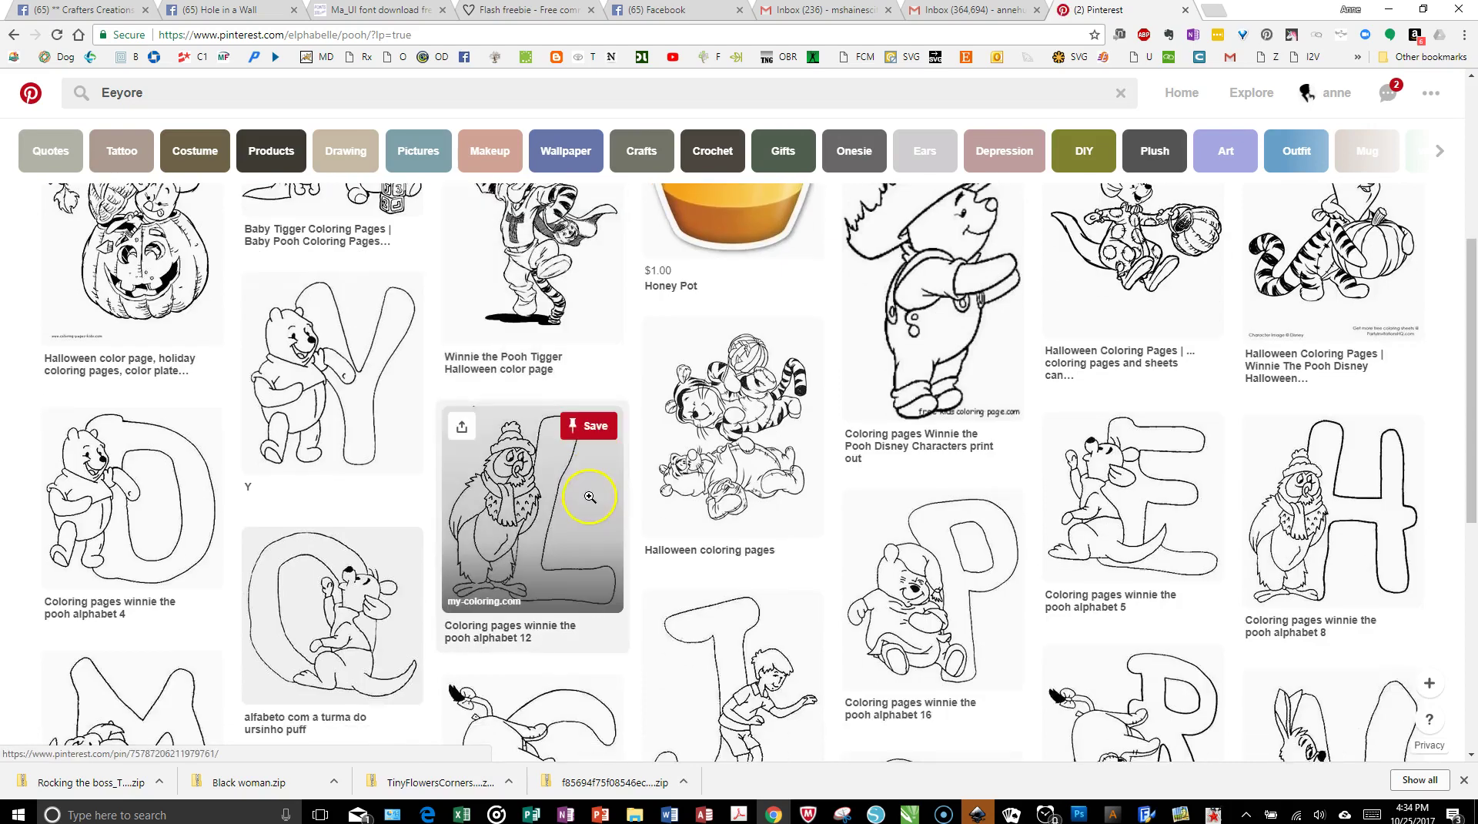
pyautogui.scroll(-15, 588, 496)
pyautogui.scroll(-15, 587, 494)
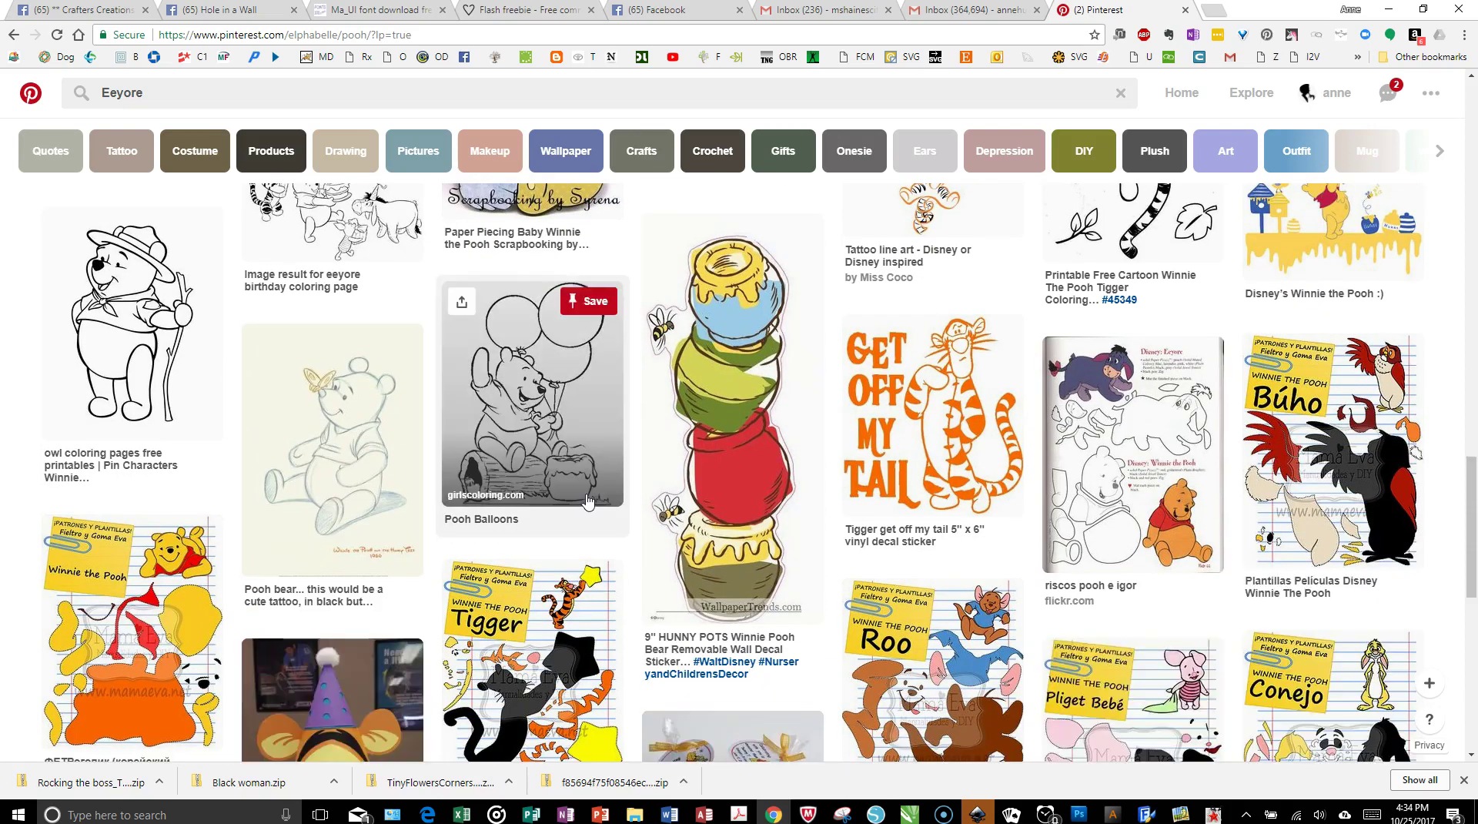
pyautogui.scroll(-15, 588, 501)
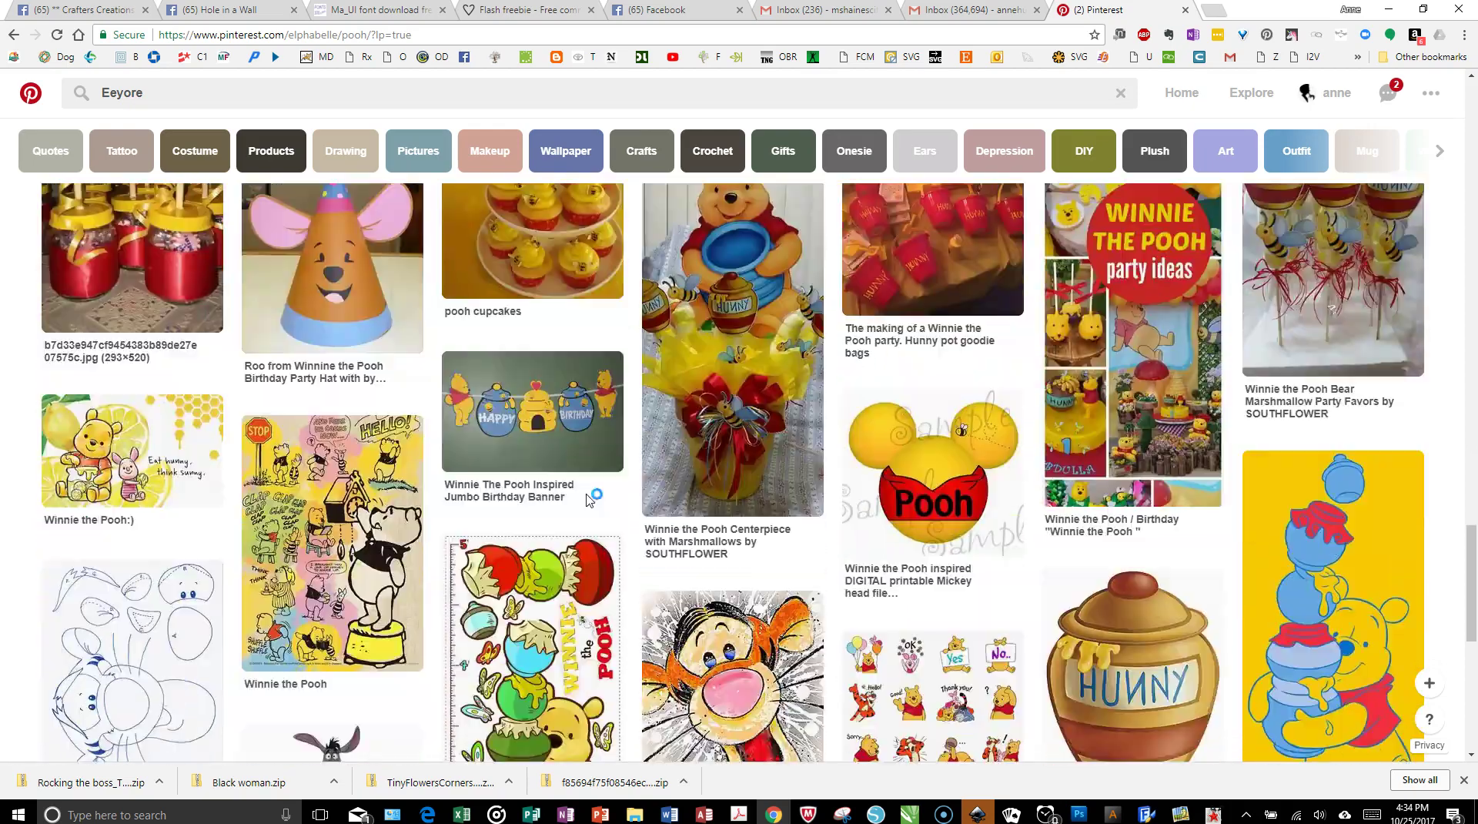
pyautogui.scroll(-5, 589, 499)
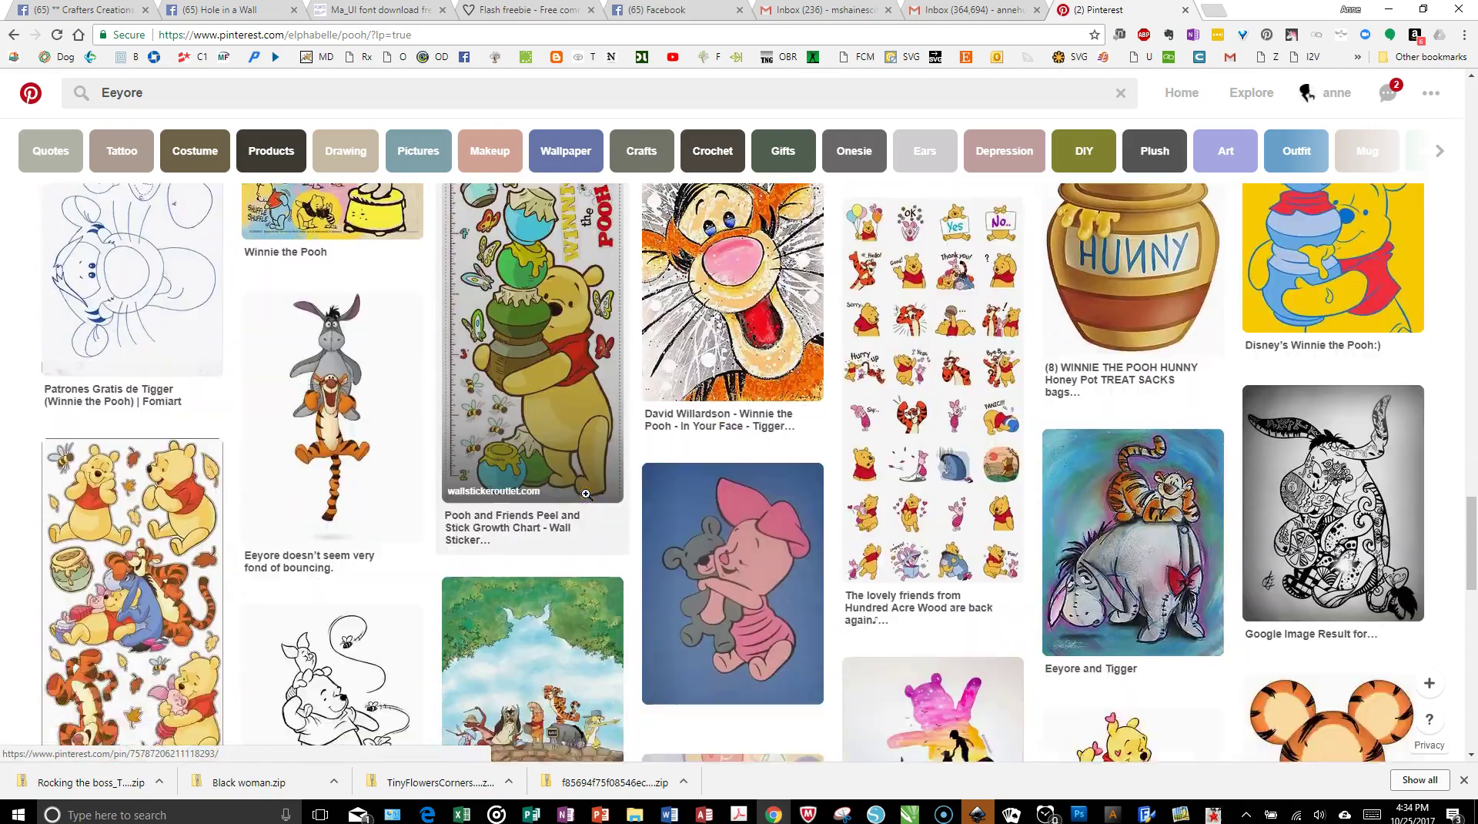
pyautogui.scroll(-8, 586, 494)
pyautogui.scroll(-6, 586, 493)
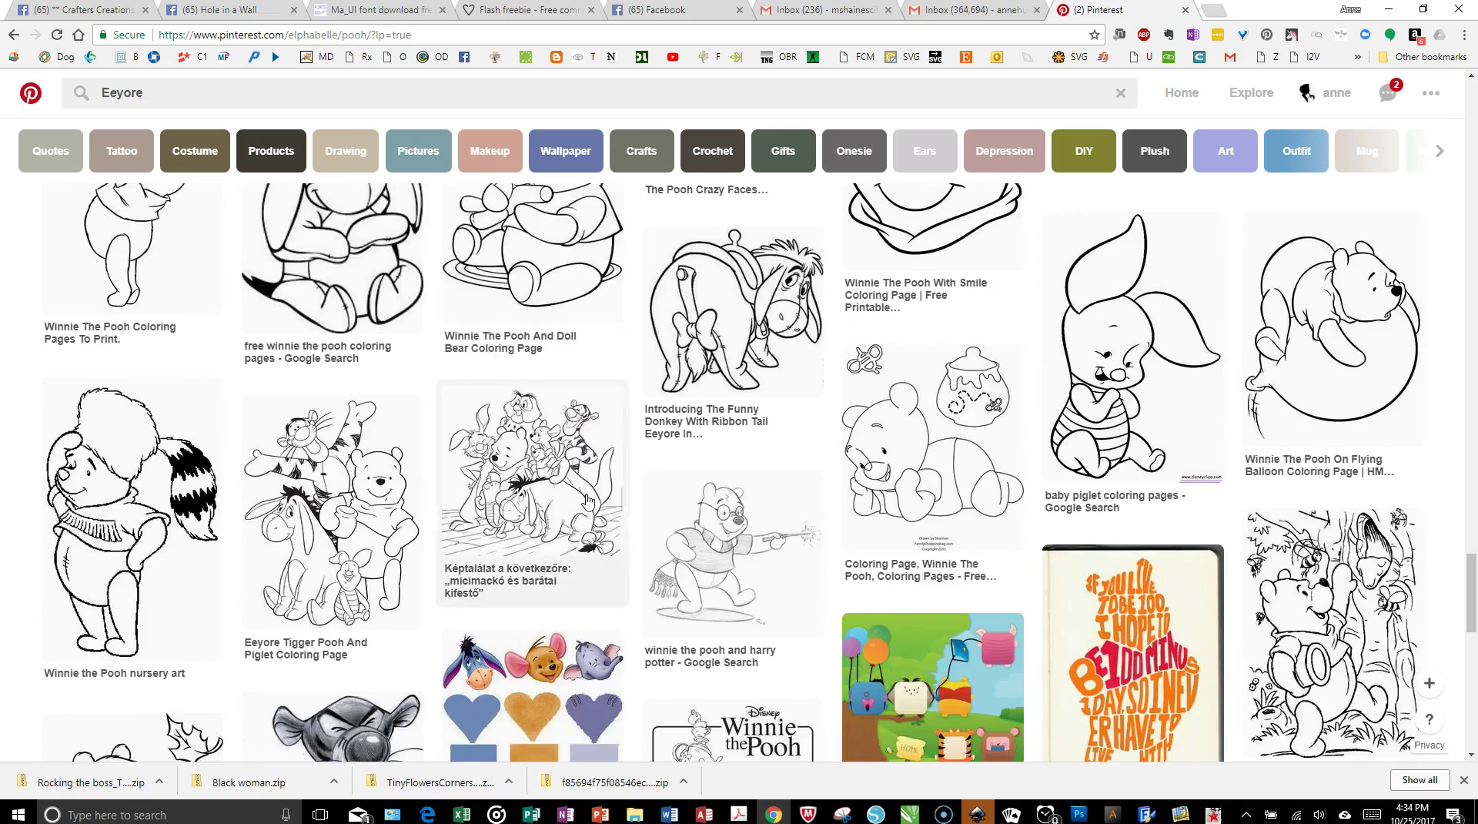
pyautogui.moveTo(586, 494)
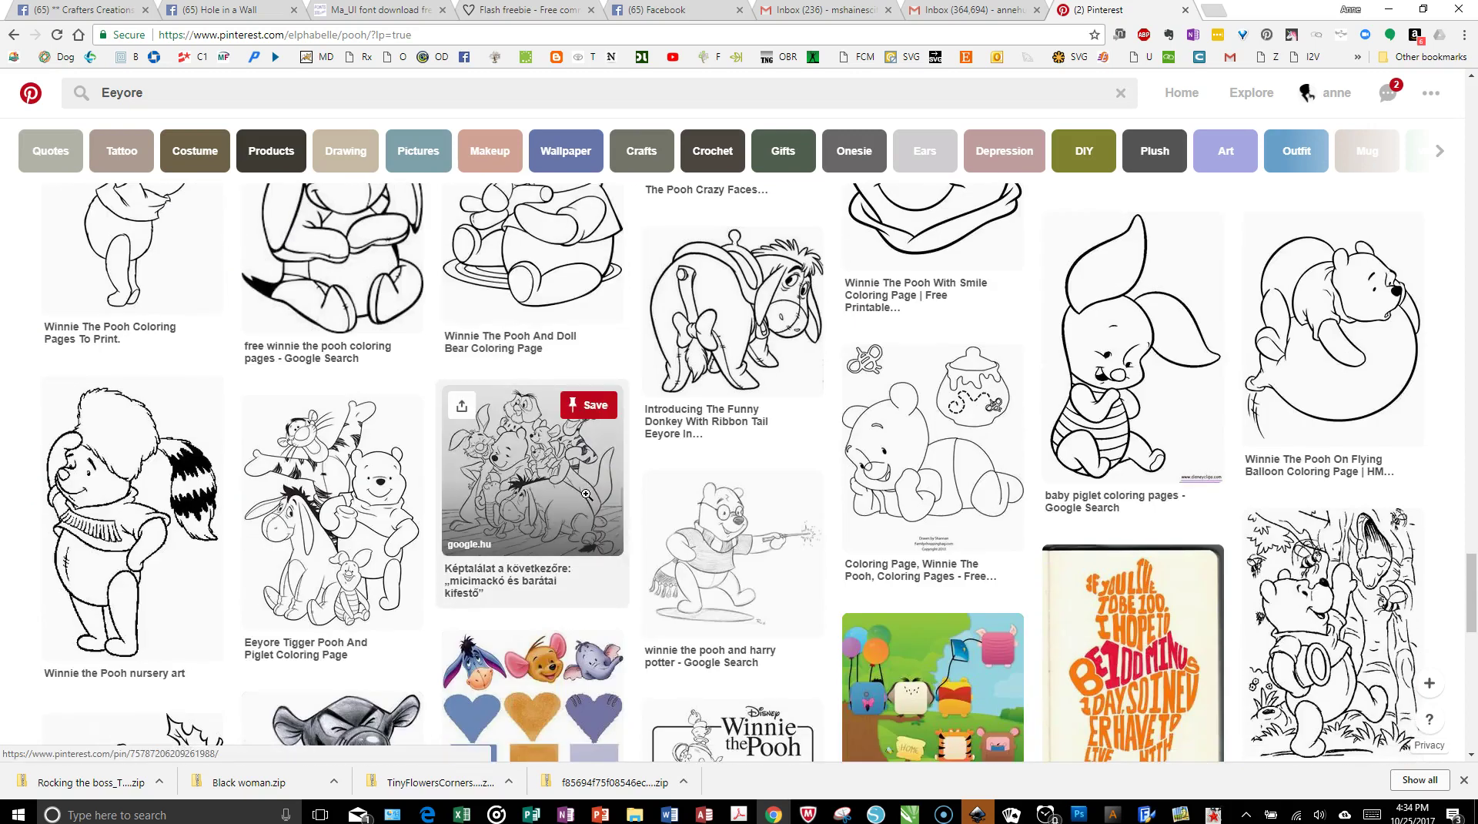
pyautogui.click(566, 400)
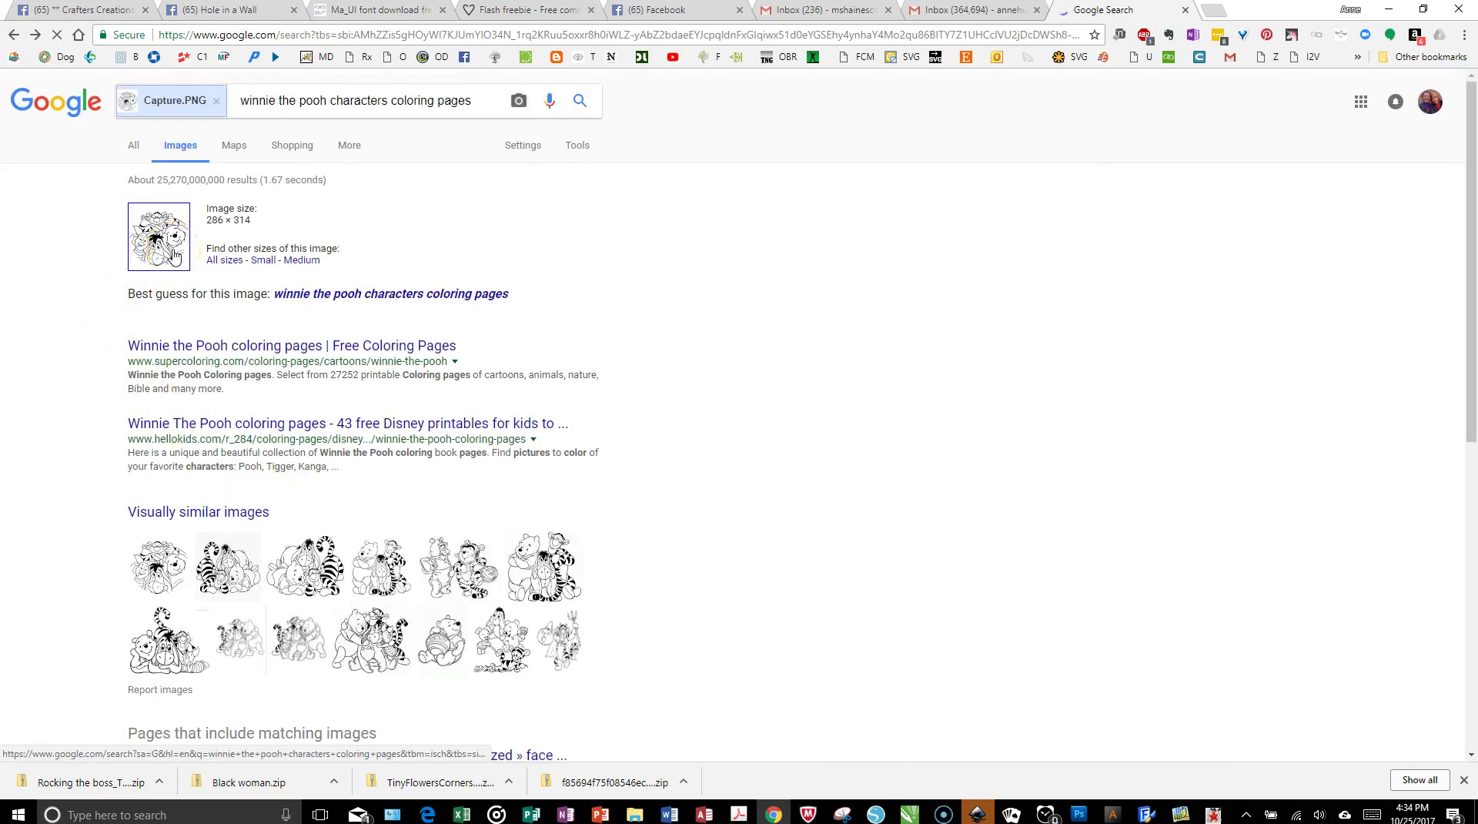
# - Review the visually similar images and the matching pages in the image search results again
pyautogui.scroll(-8, 174, 257)
pyautogui.scroll(1, 298, 364)
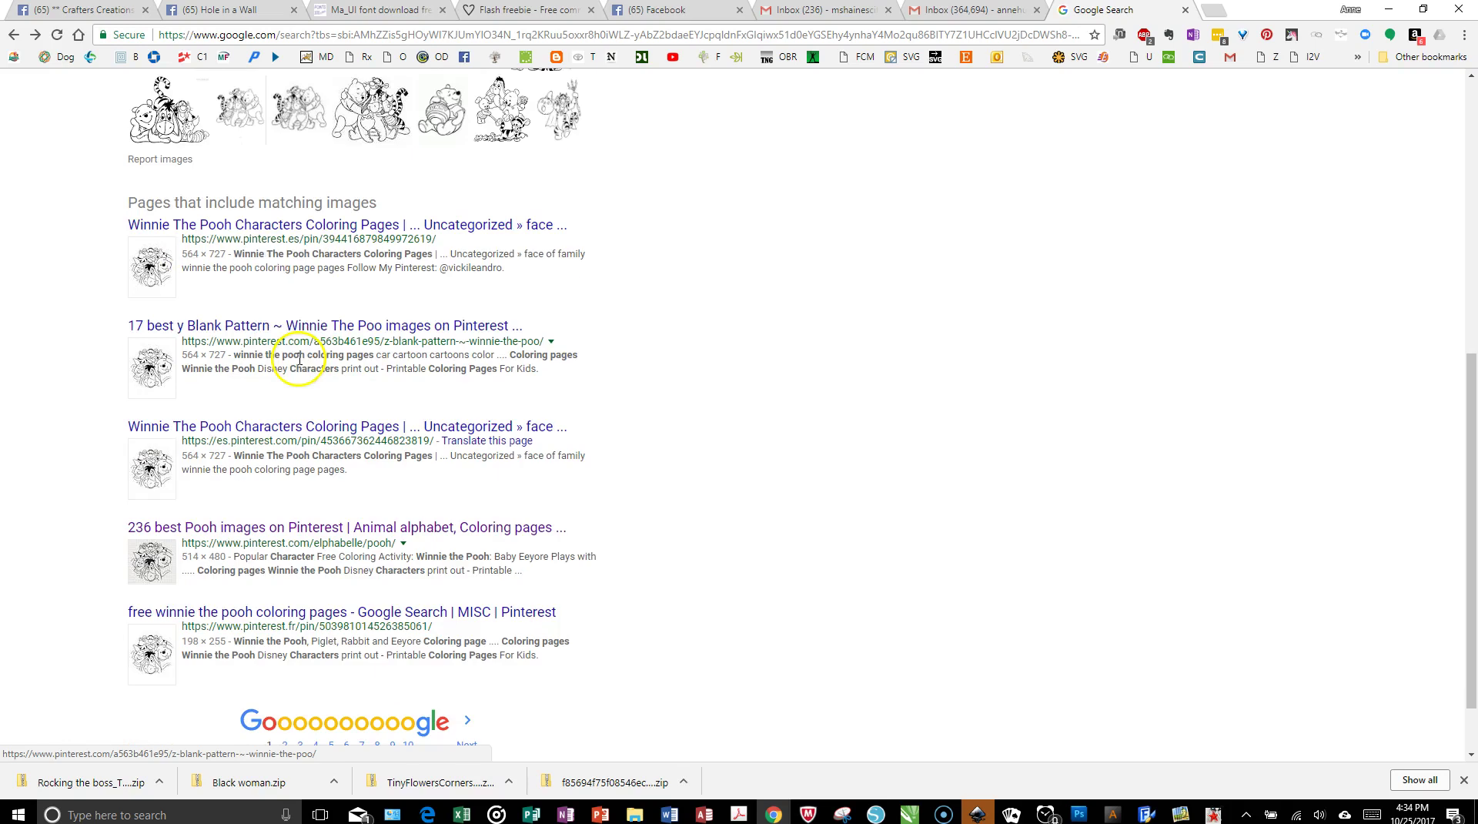
pyautogui.scroll(7, 329, 281)
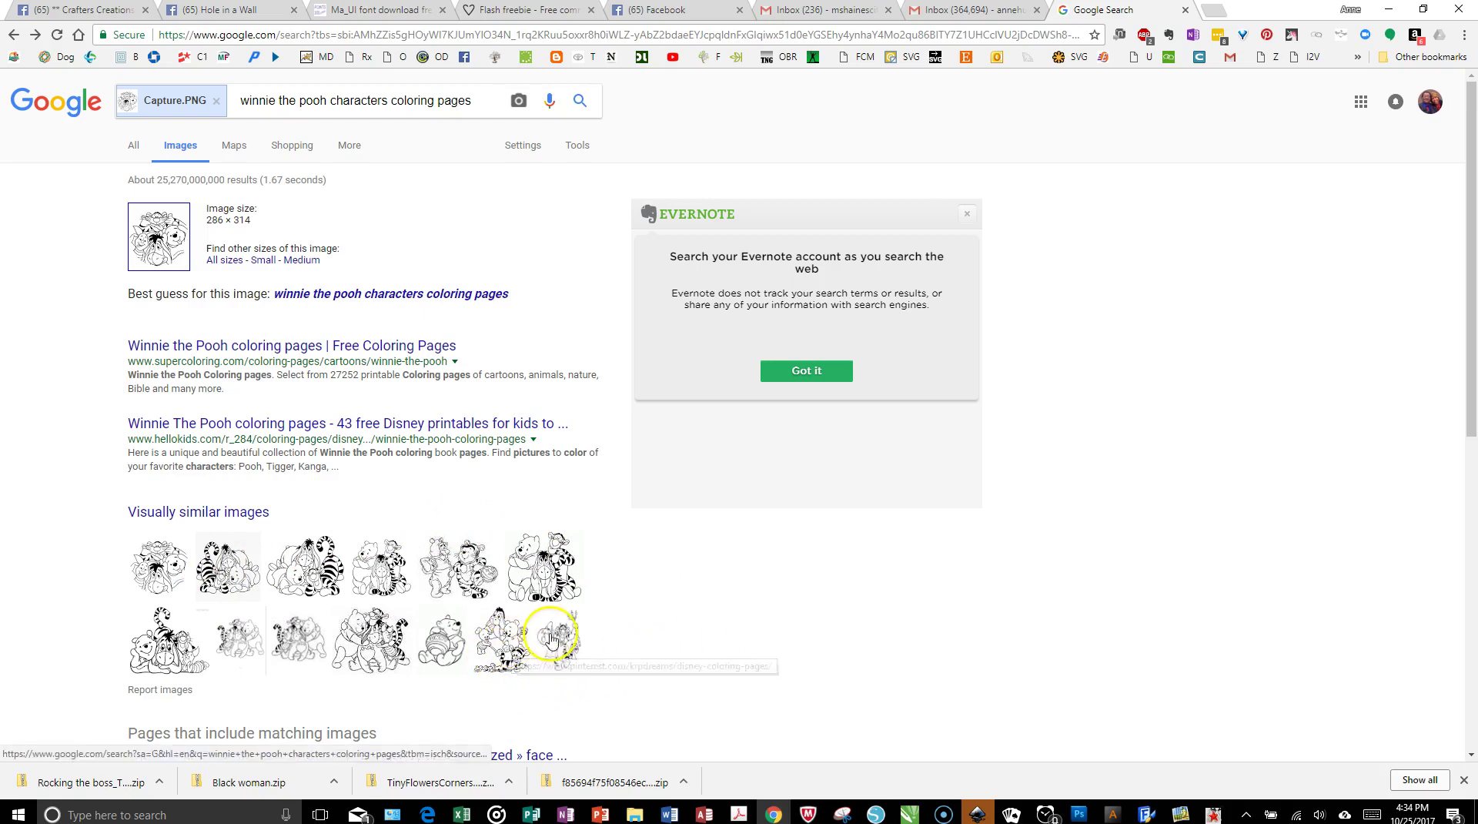
pyautogui.scroll(-4, 497, 650)
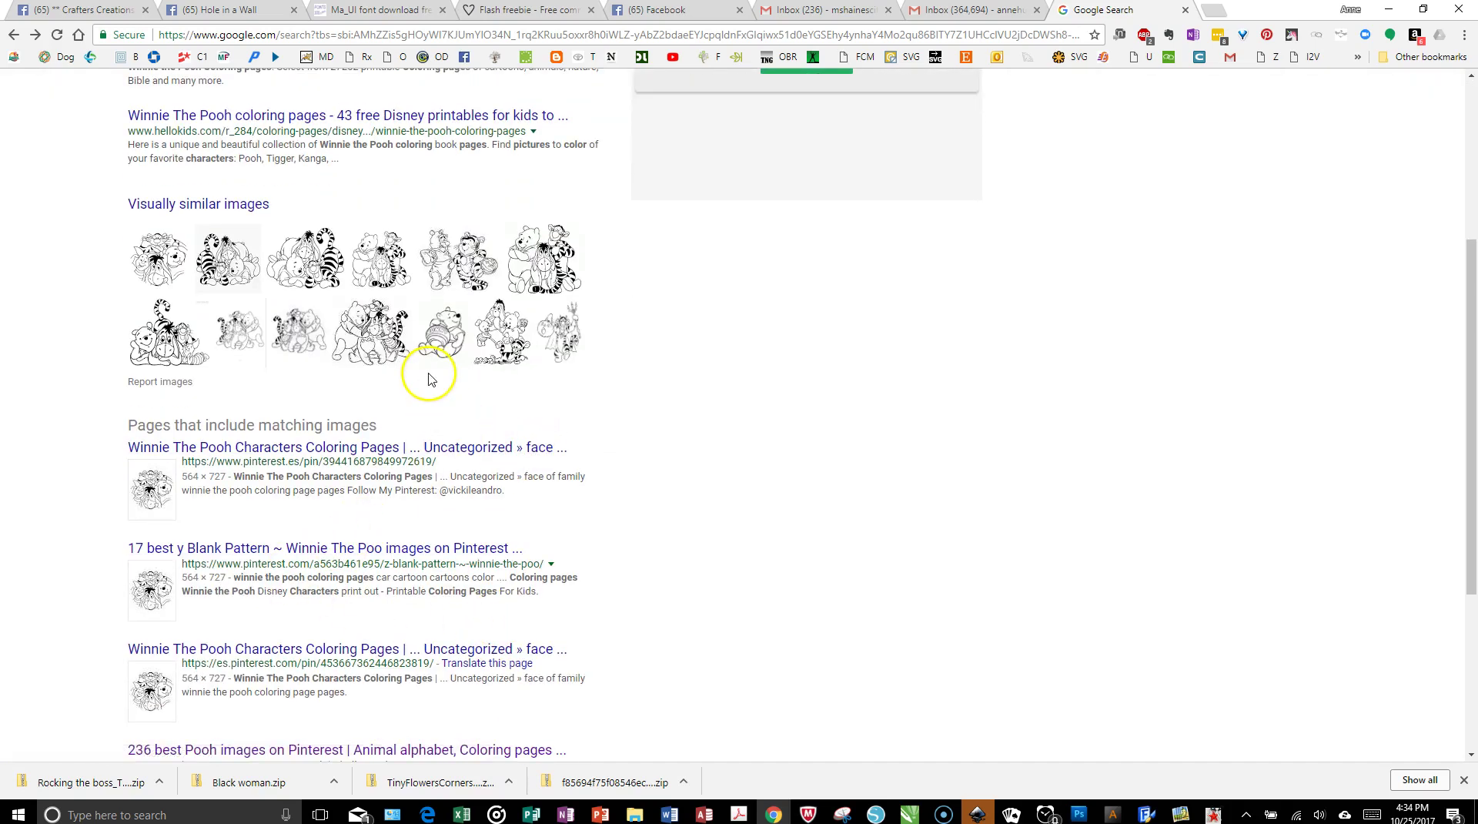
pyautogui.click(844, 814)
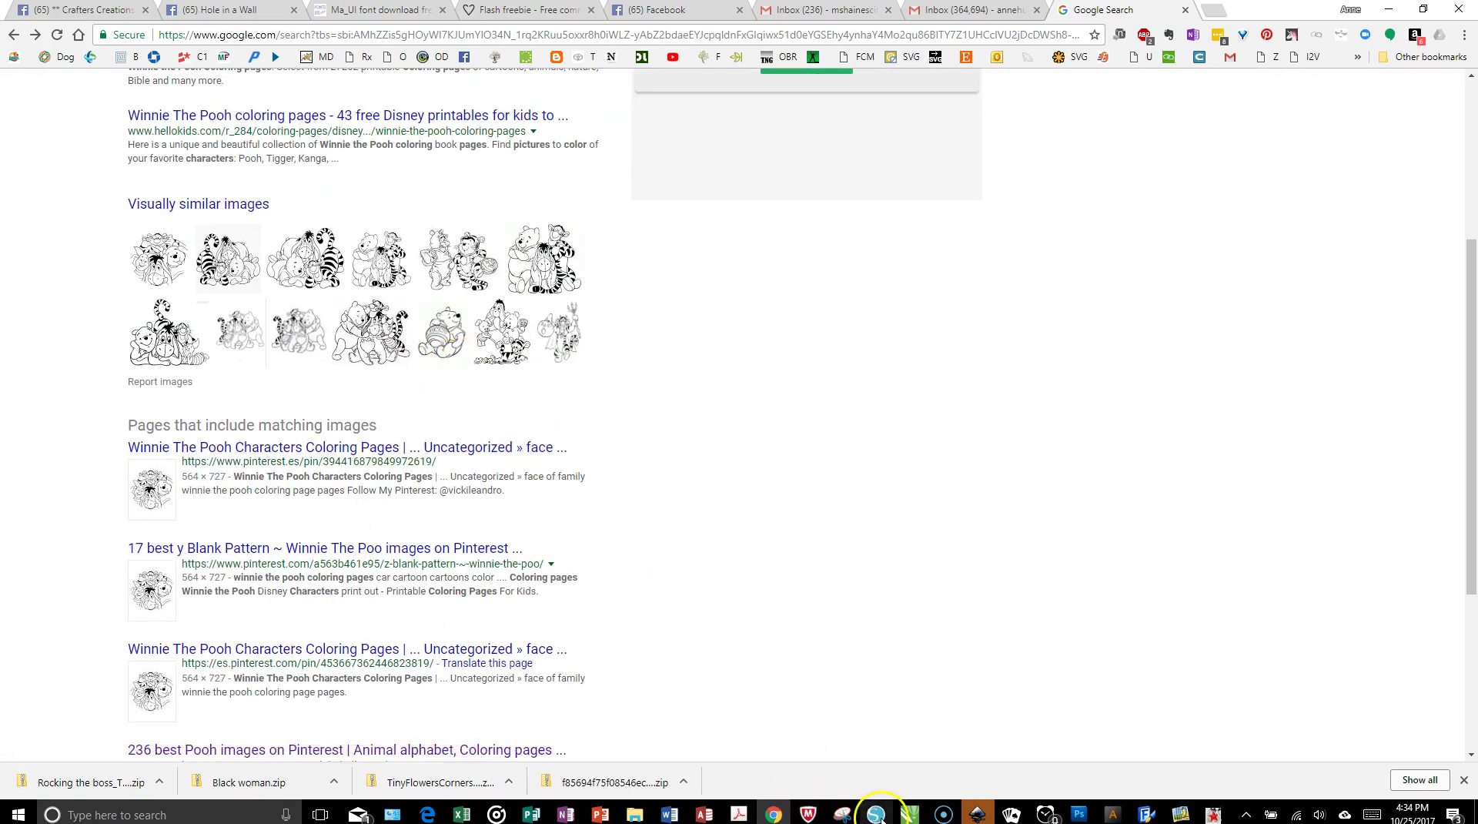